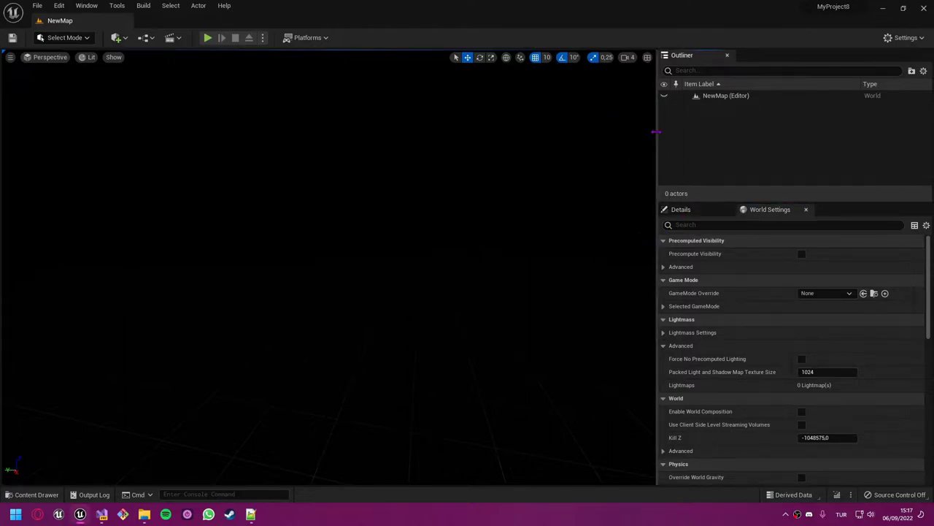
Widen the Details panel, expand Selected GameMode, and bring the MyProject8 solution up in Visual Studio.
{"action": "left_click_drag", "start_coordinate": [658, 133], "coordinate": [630, 133]}
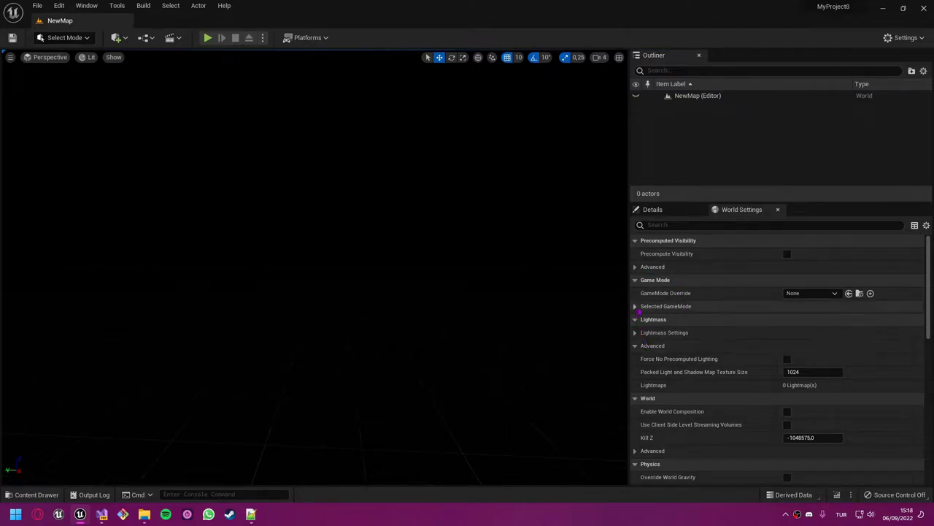
{"action": "left_click", "coordinate": [635, 306]}
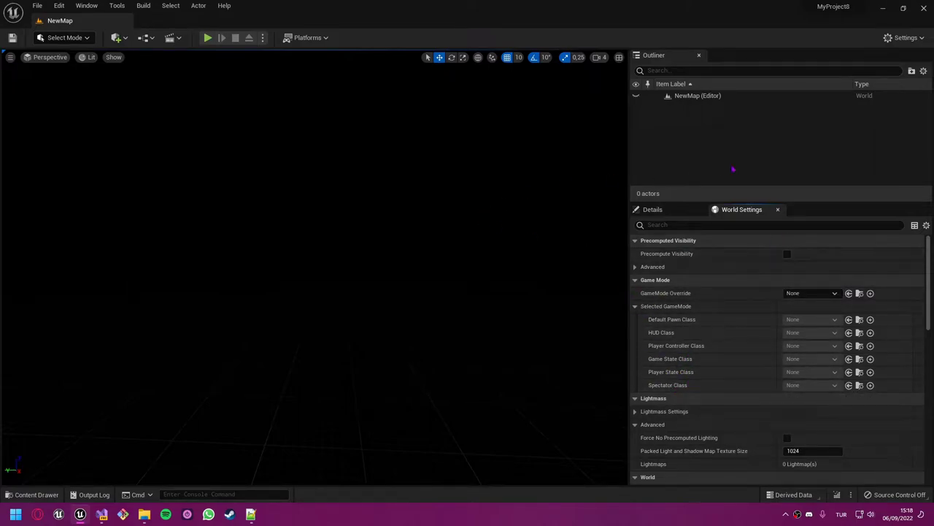
{"action": "left_click", "coordinate": [31, 494]}
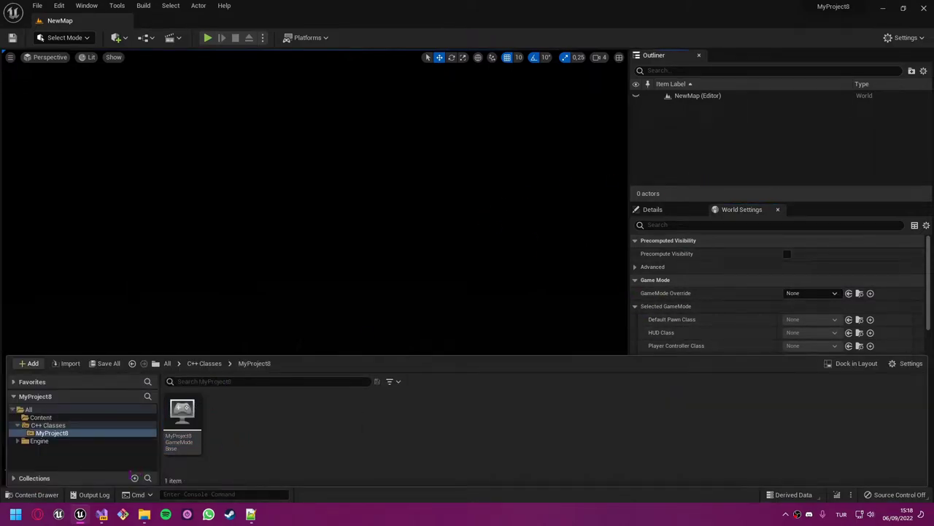
{"action": "mouse_move", "coordinate": [102, 514]}
{"action": "left_click", "coordinate": [102, 452]}
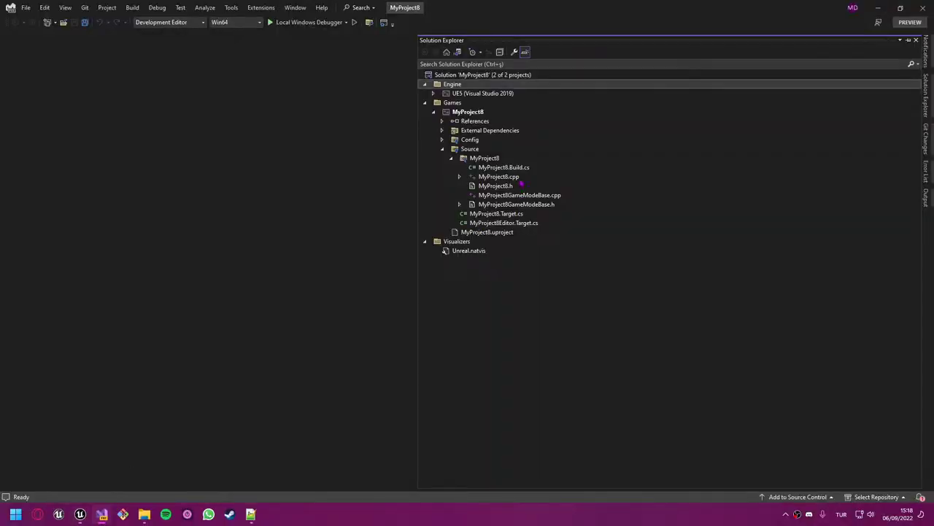
In MyProject8GameModeBase.h, declare 'protected: void BeginPlay() override;' and save.
{"action": "double_click", "coordinate": [525, 203]}
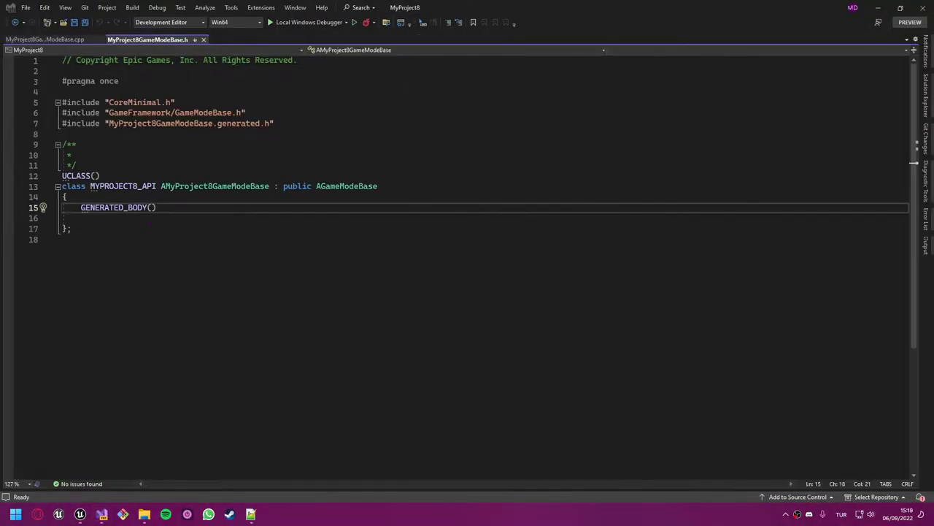
{"action": "key", "text": "Down"}
{"action": "key", "text": "Return"}
{"action": "type", "text": "prot"}
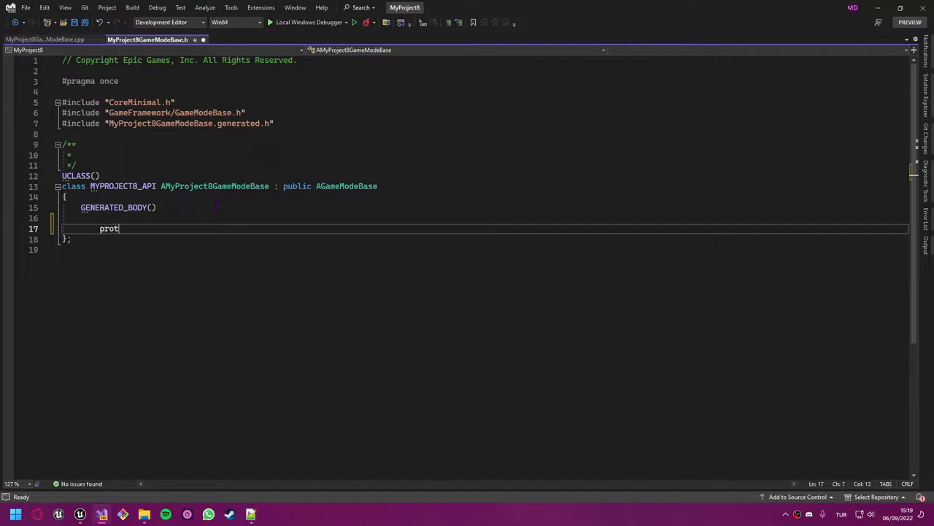
{"action": "type", "text": "ected:"}
{"action": "key", "text": "Return"}
{"action": "key", "text": "Return"}
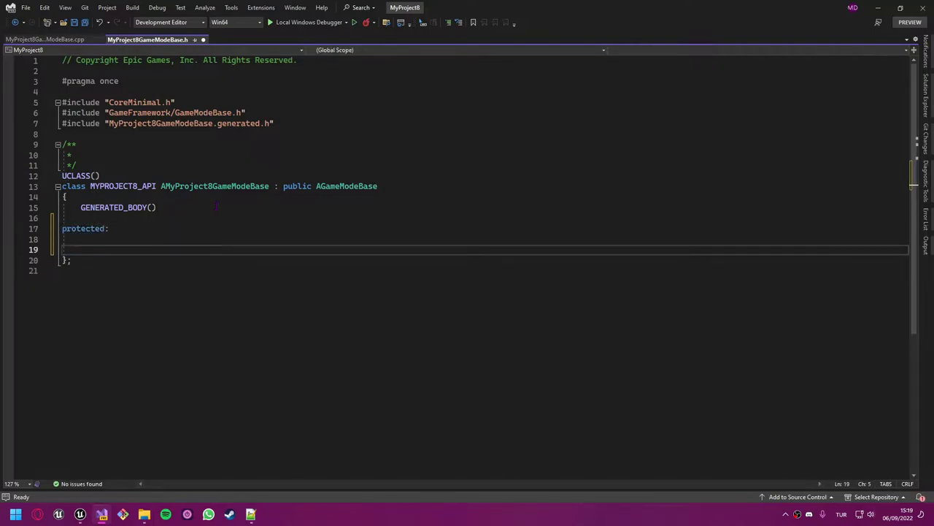
{"action": "type", "text": "void Begin"}
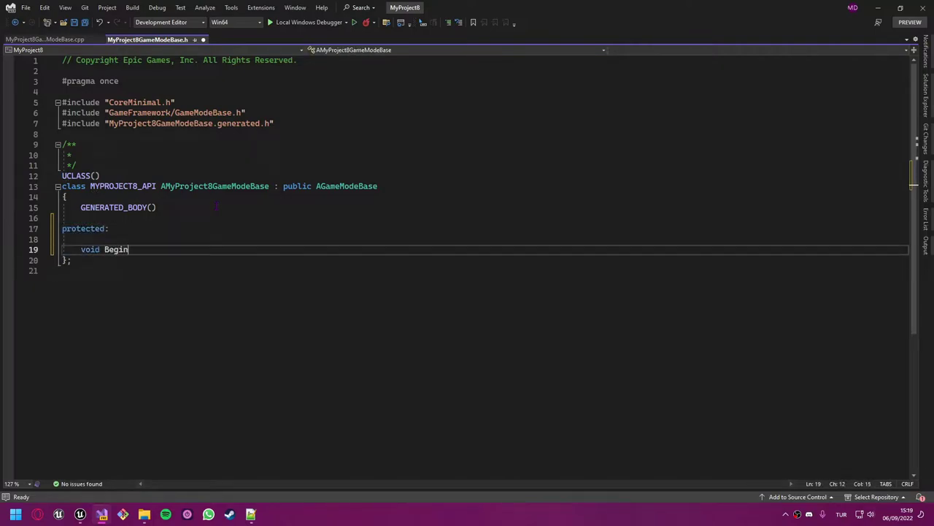
{"action": "type", "text": "Play() overri"}
{"action": "type", "text": "de;"}
{"action": "key", "text": "ctrl+s"}
Generate an empty BeginPlay definition in the .cpp from the declaration's quick actions.
{"action": "left_click", "coordinate": [118, 249]}
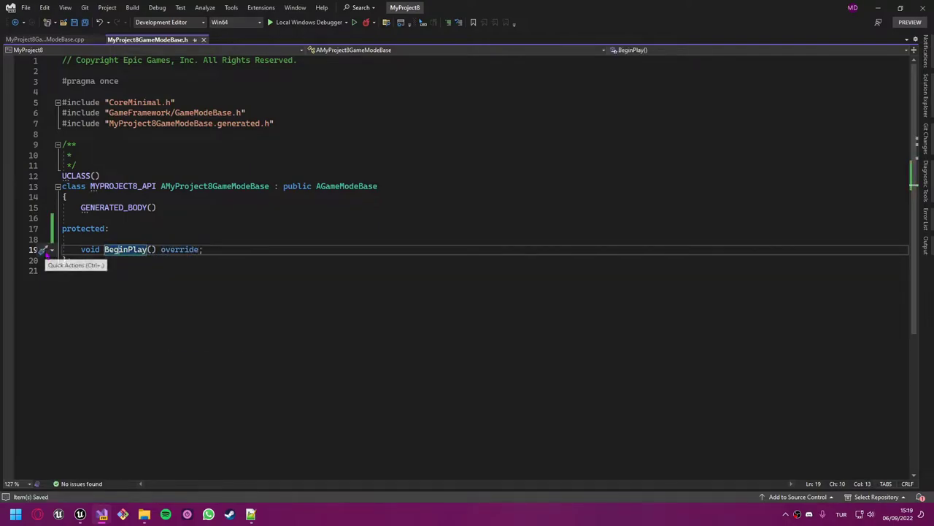
{"action": "left_click", "coordinate": [44, 249]}
{"action": "left_click", "coordinate": [88, 260]}
Add 'Super::BeginPlay();' inside the BeginPlay definition in the .cpp and save.
{"action": "left_click", "coordinate": [903, 266]}
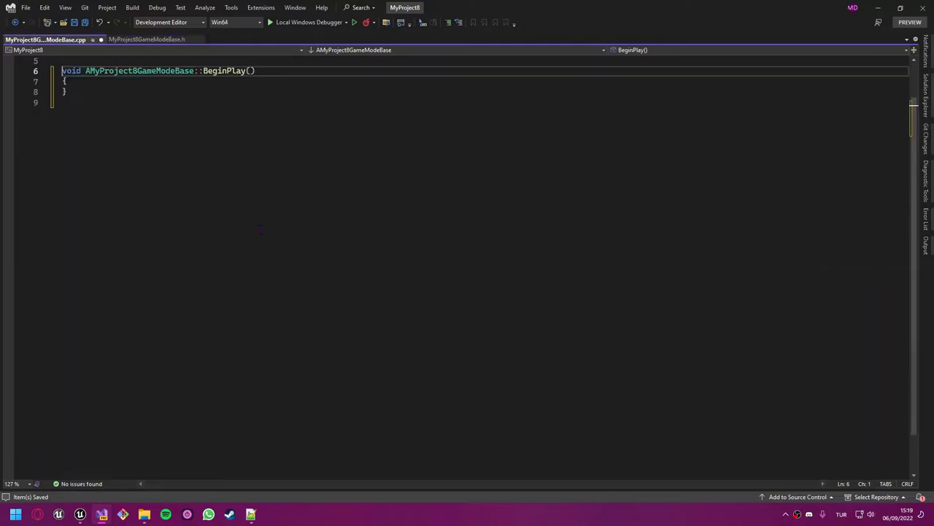
{"action": "key", "text": "Down"}
{"action": "key", "text": "End"}
{"action": "key", "text": "Return"}
{"action": "type", "text": "Su"}
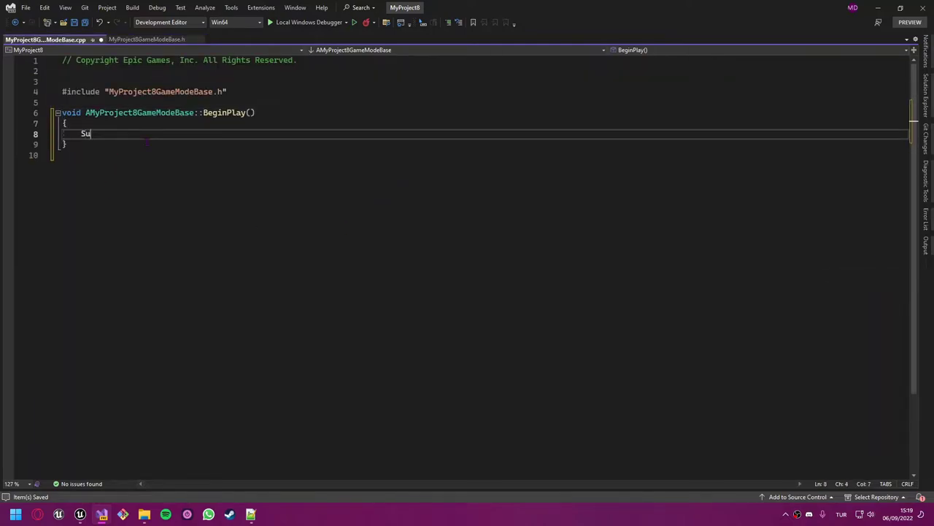
{"action": "type", "text": "per::BeginPlay"}
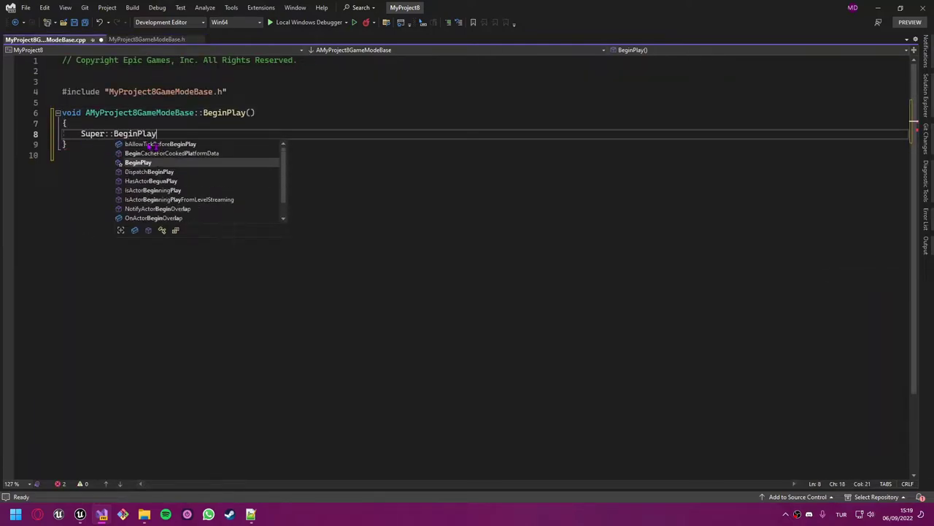
{"action": "type", "text": "();"}
{"action": "key", "text": "Return"}
{"action": "key", "text": "Return"}
{"action": "key", "text": "ctrl+s"}
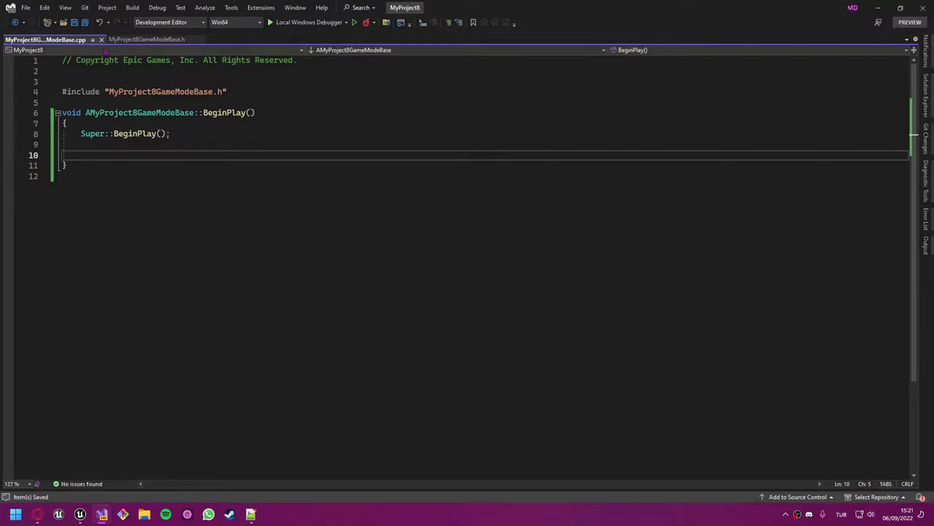
Prefix the header's BeginPlay declaration with 'virtual', then return to the .cpp.
{"action": "key", "text": "ctrl+k"}
{"action": "key", "text": "ctrl+o"}
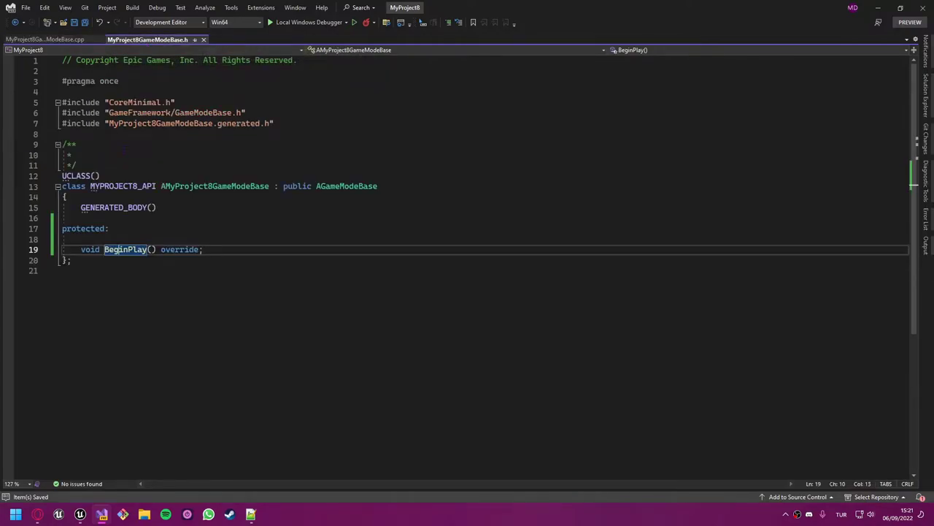
{"action": "key", "text": "Home"}
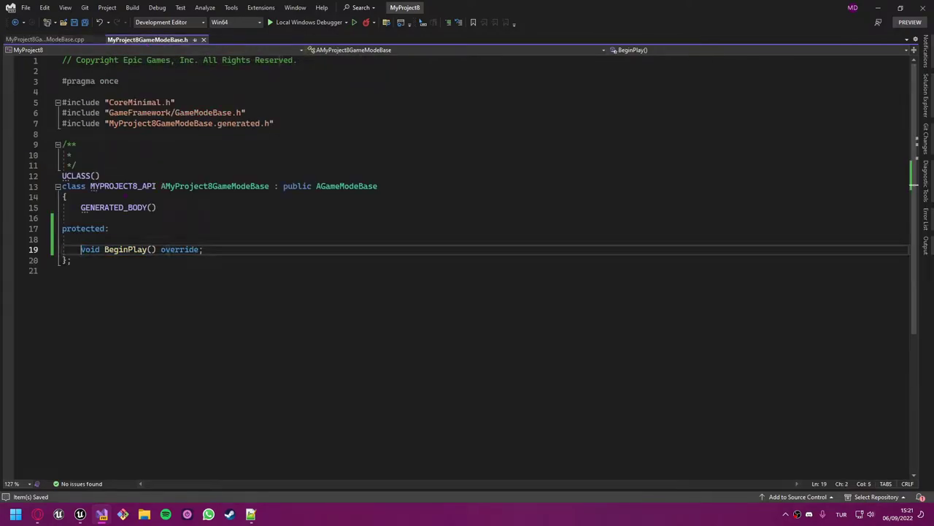
{"action": "type", "text": "virtual"}
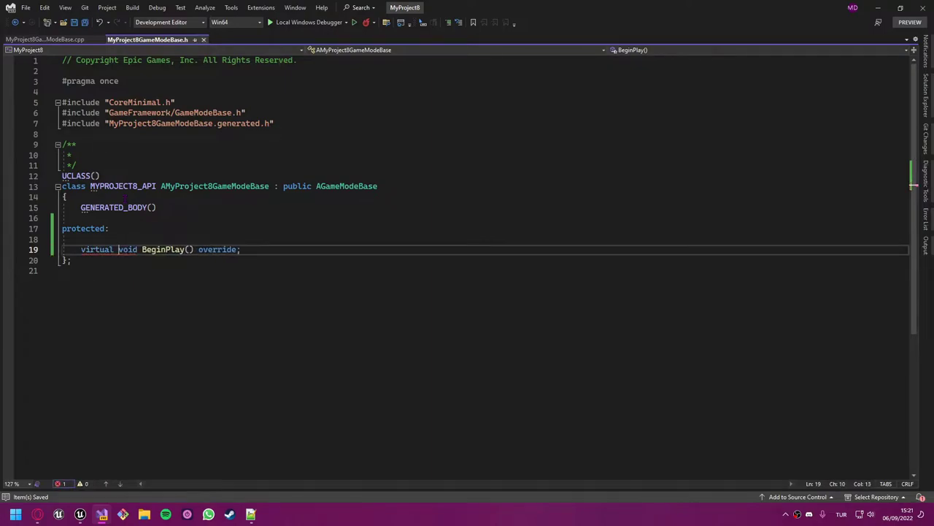
{"action": "key", "text": "End"}
{"action": "left_click", "coordinate": [55, 39]}
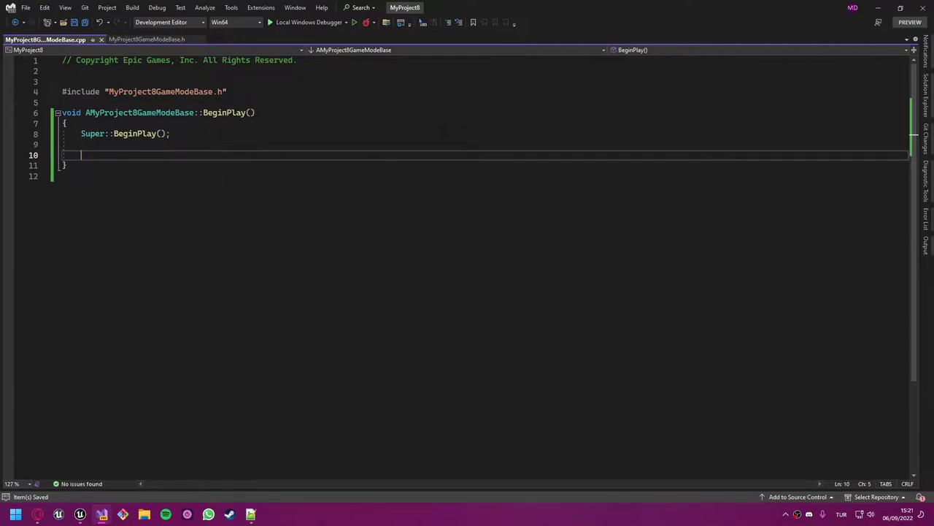
Write 'GetGameInstance();' on line 10 using IntelliSense completion.
{"action": "type", "text": "GetGameI"}
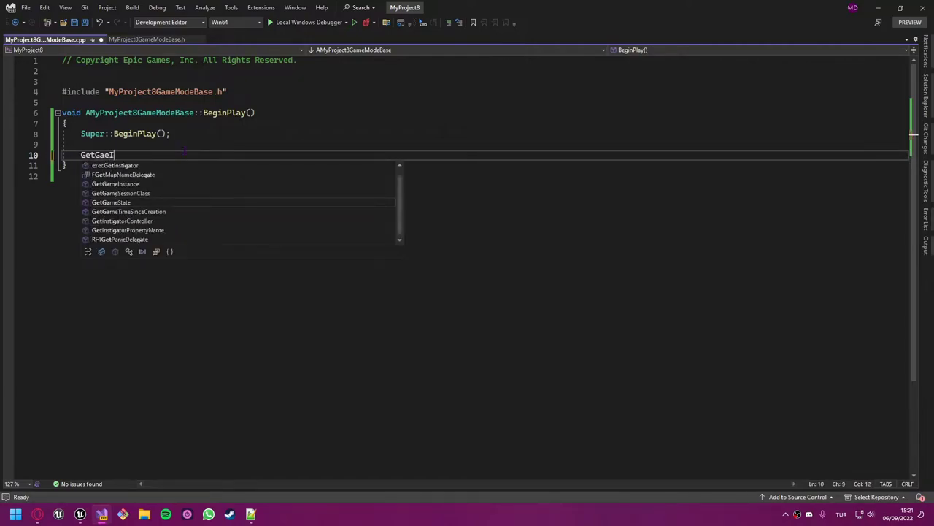
{"action": "key", "text": "Tab"}
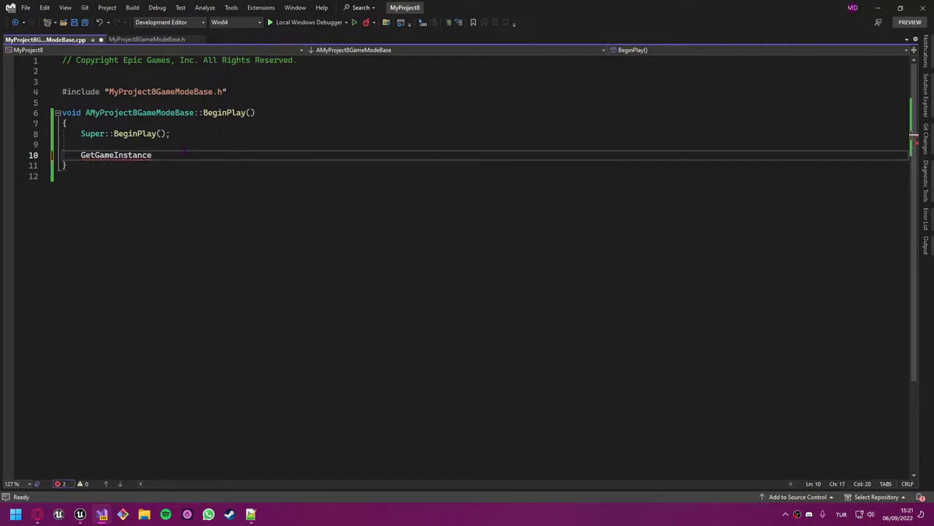
{"action": "type", "text": "("}
{"action": "key", "text": "Down"}
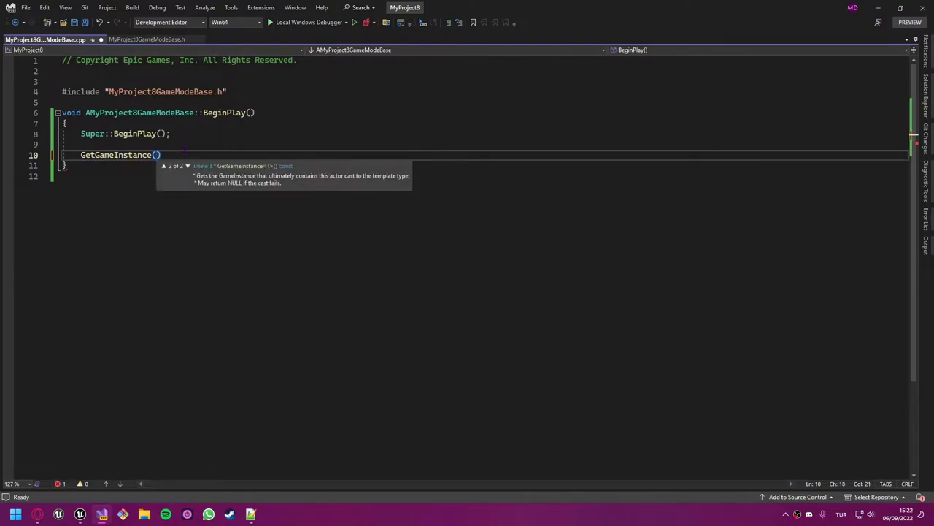
{"action": "key", "text": "Up"}
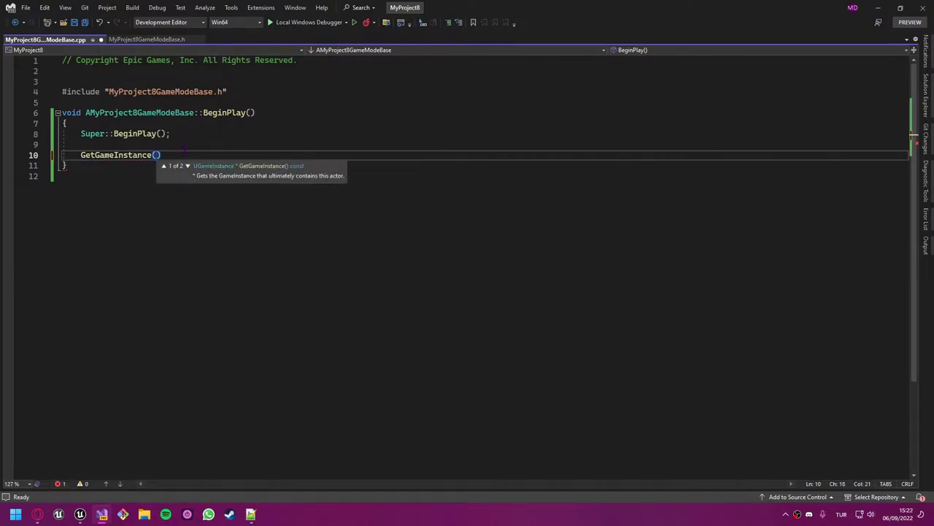
{"action": "type", "text": ";"}
{"action": "key", "text": "Home"}
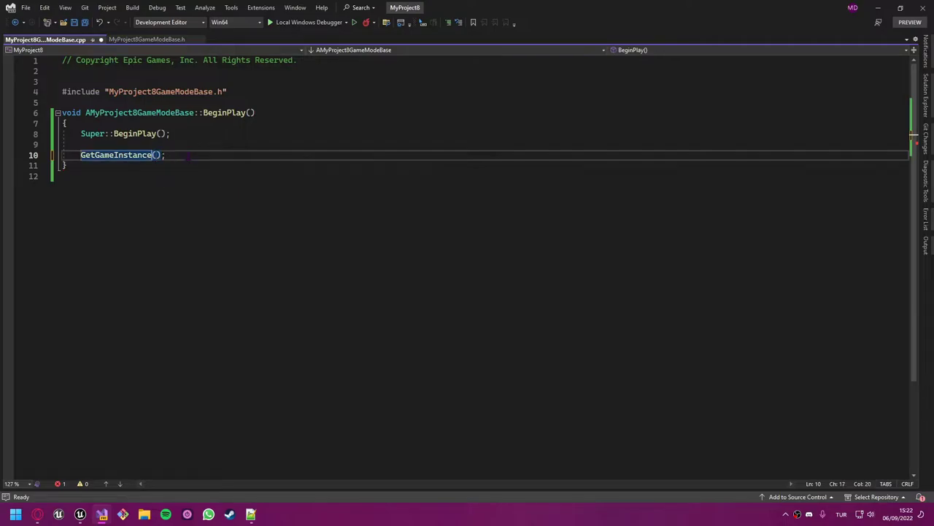
{"action": "scroll", "coordinate": [124, 155], "scroll_direction": "down", "scroll_amount": 1}
{"action": "scroll", "coordinate": [124, 155], "scroll_direction": "up", "scroll_amount": 1}
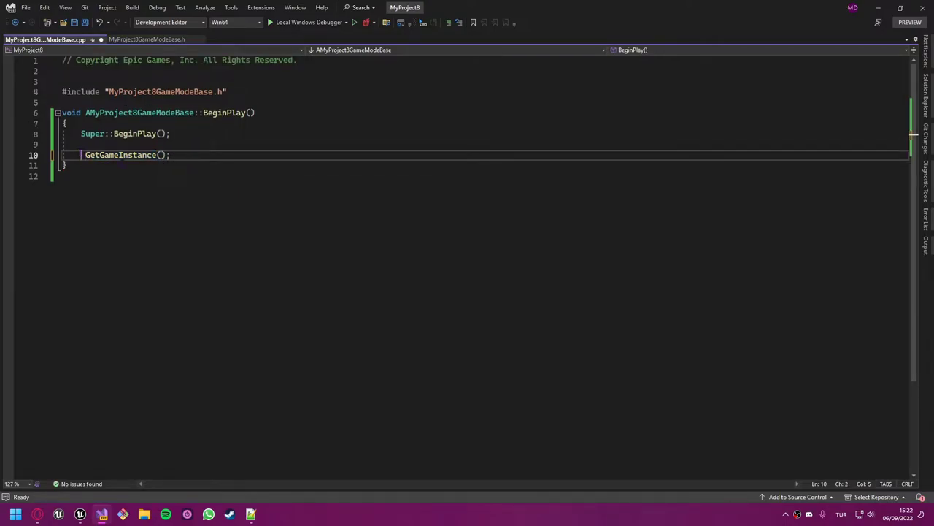
Assign that call to 'UGameInstance* GI =' and start a new line below.
{"action": "mouse_move", "coordinate": [121, 155]}
{"action": "type", "text": "UGameI"}
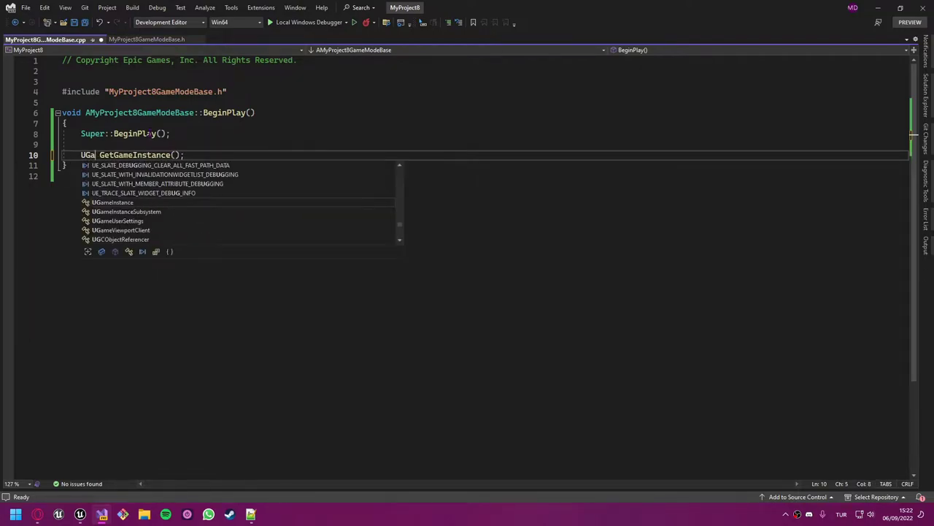
{"action": "type", "text": "nstance"}
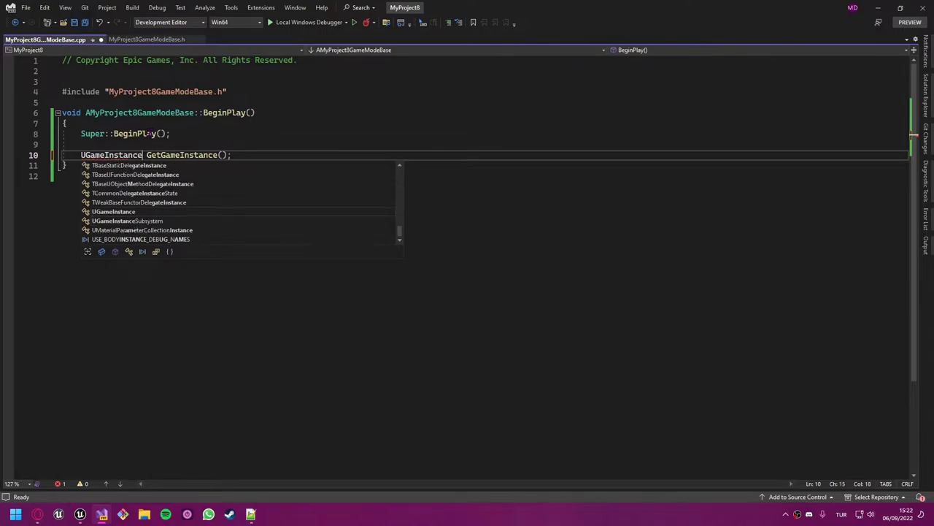
{"action": "type", "text": "* GI "}
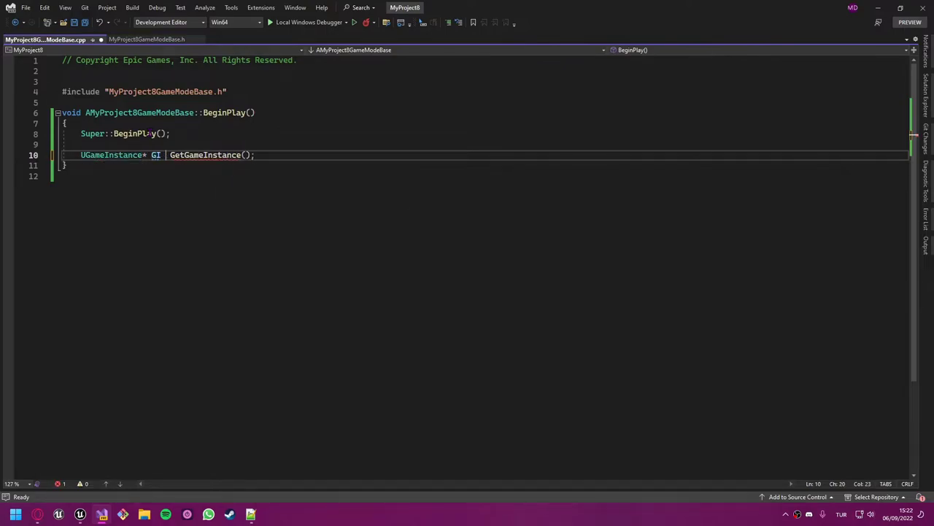
{"action": "type", "text": "="}
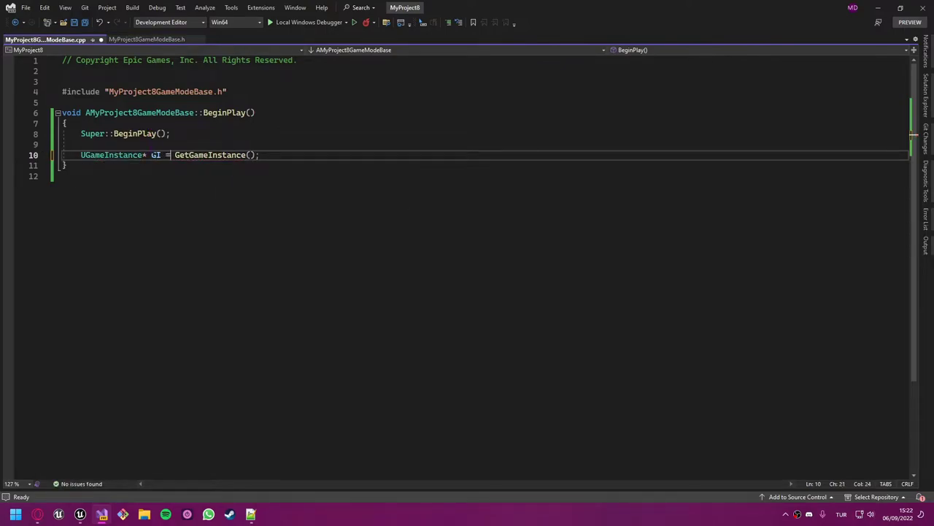
{"action": "left_click", "coordinate": [155, 155]}
{"action": "left_click", "coordinate": [318, 165]}
{"action": "left_click", "coordinate": [318, 152]}
{"action": "key", "text": "Return"}
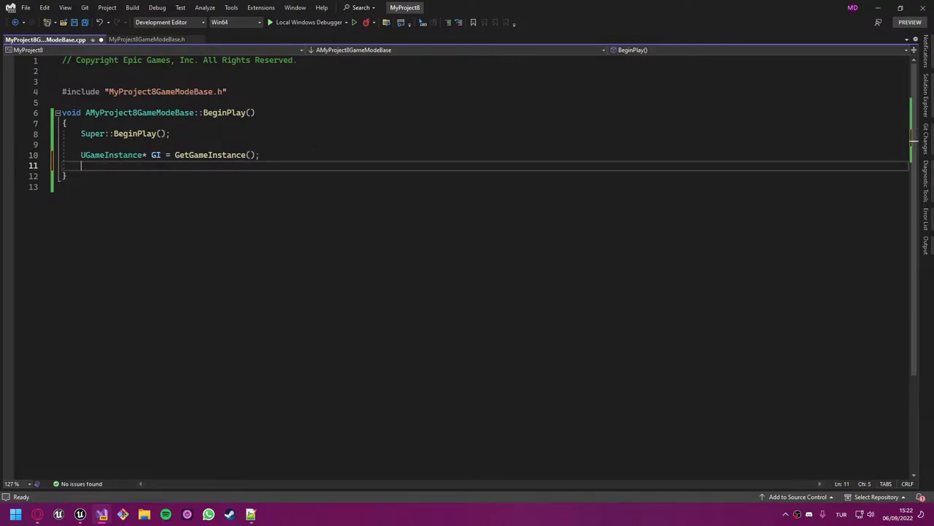
Add an 'if(GI)' block with braces and begin typing 'GI->GetGame' inside it.
{"action": "type", "text": "if(GI)"}
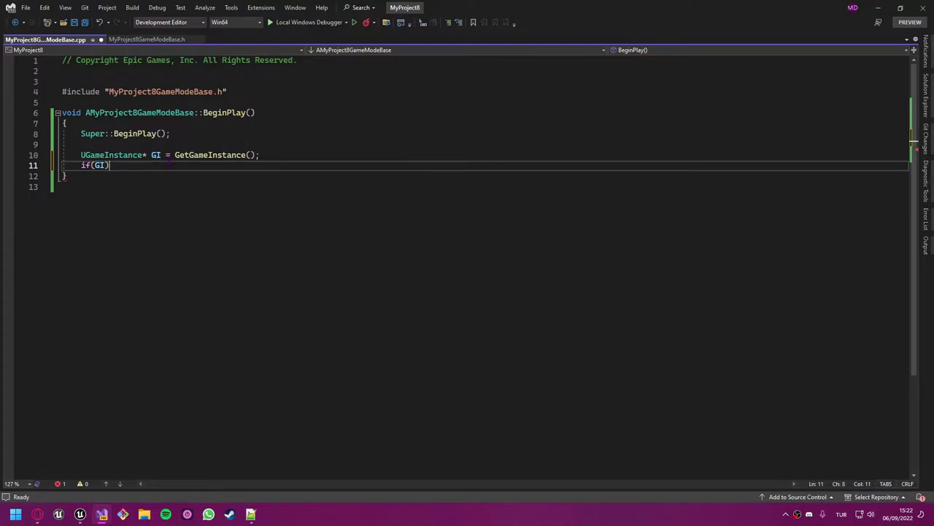
{"action": "key", "text": "Return"}
{"action": "type", "text": "{"}
{"action": "key", "text": "Return"}
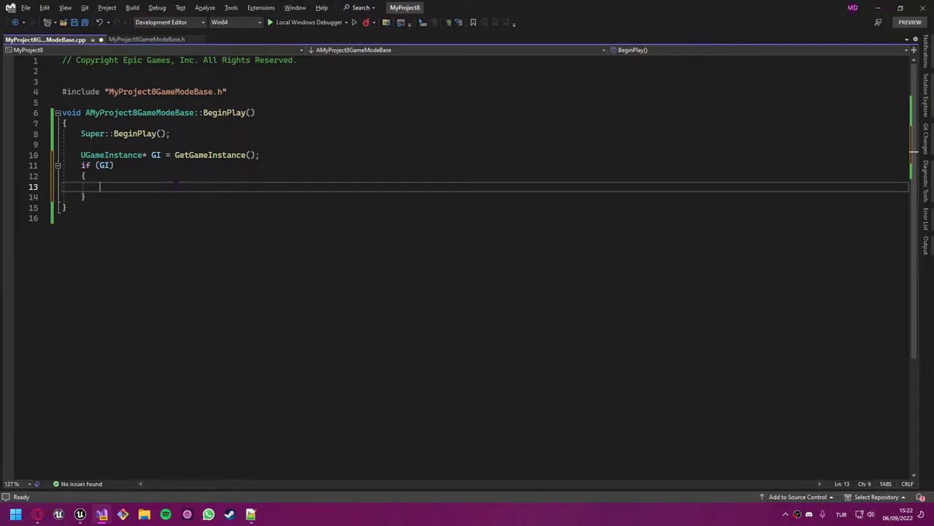
{"action": "type", "text": "GI-"}
{"action": "type", "text": ">GetGame"}
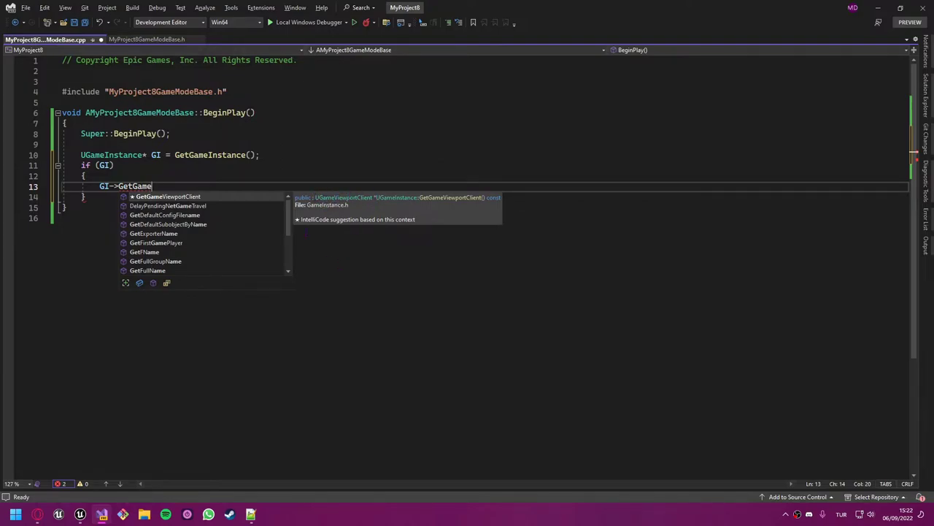
Complete 'GetGameViewportClient();' and store it in 'auto GameViewport ='.
{"action": "type", "text": "()"}
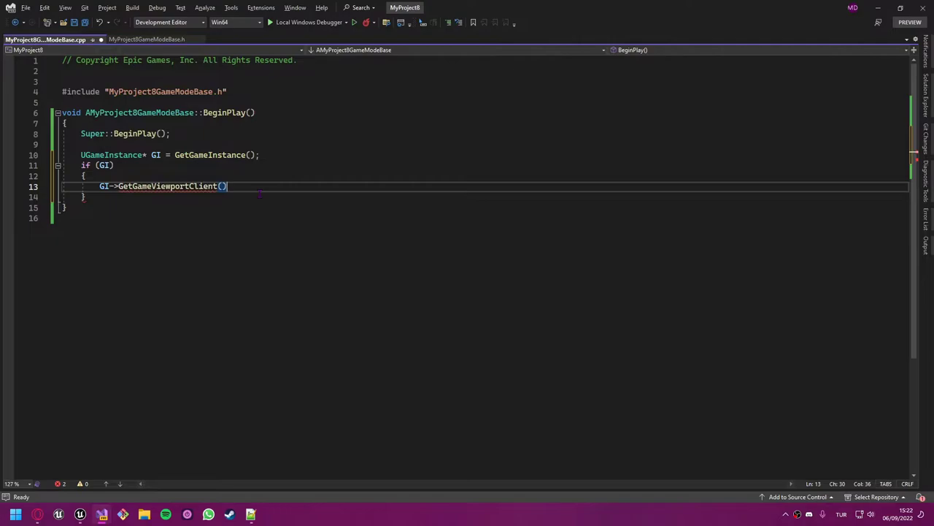
{"action": "type", "text": ";"}
{"action": "left_click", "coordinate": [100, 187]}
{"action": "type", "text": "U"}
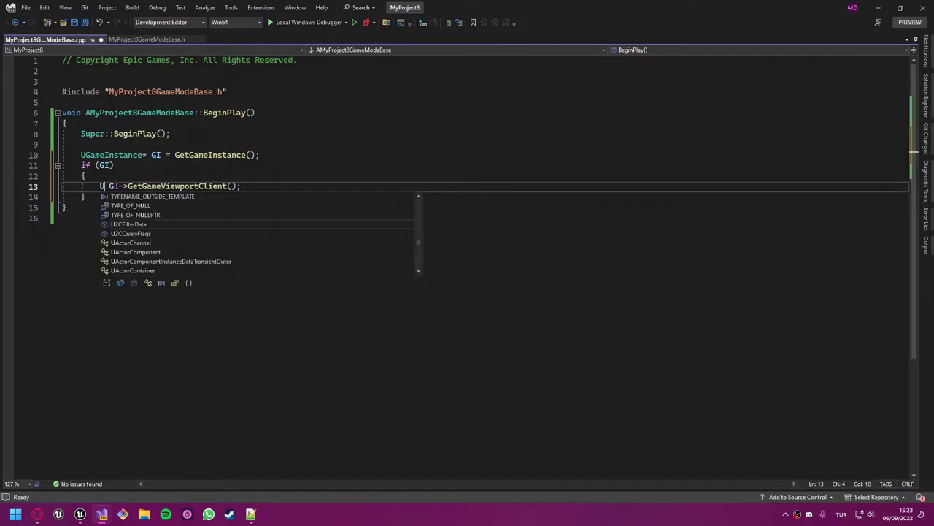
{"action": "type", "text": "GameVie"}
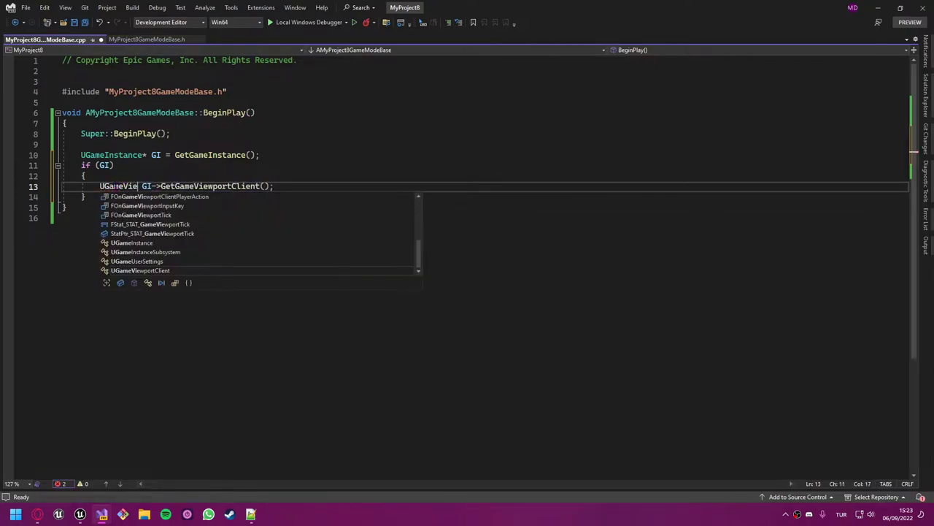
{"action": "type", "text": "wportC*"}
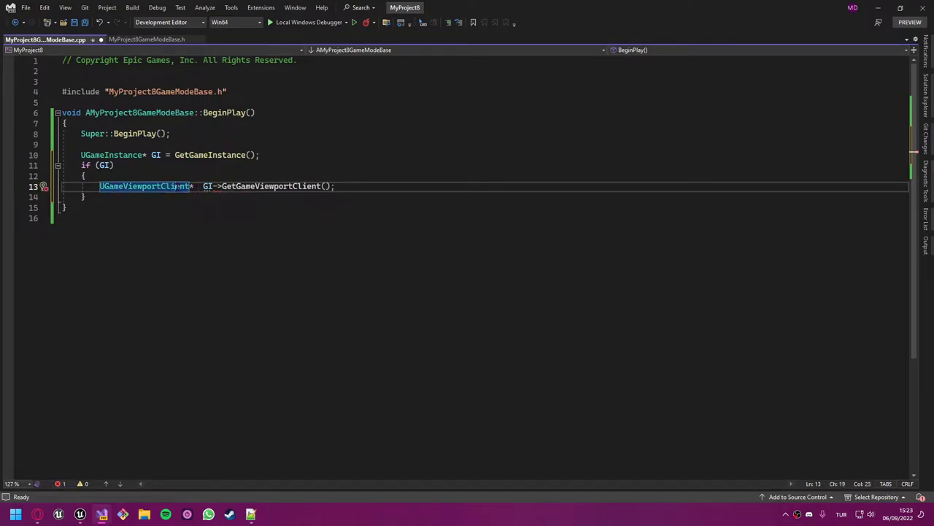
{"action": "key", "text": "shift+Home"}
{"action": "key", "text": "ctrl+c"}
{"action": "key", "text": "BackSpace"}
{"action": "type", "text": "auto "}
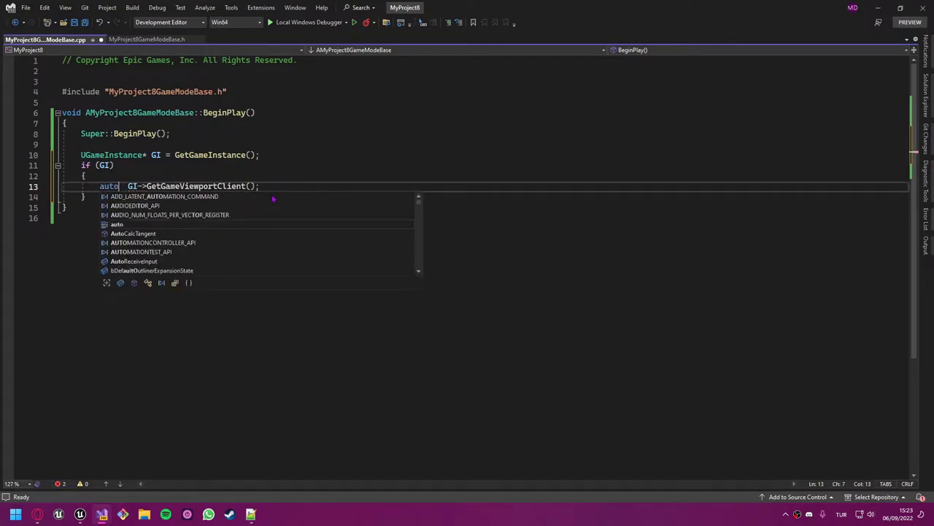
{"action": "type", "text": "GameVie"}
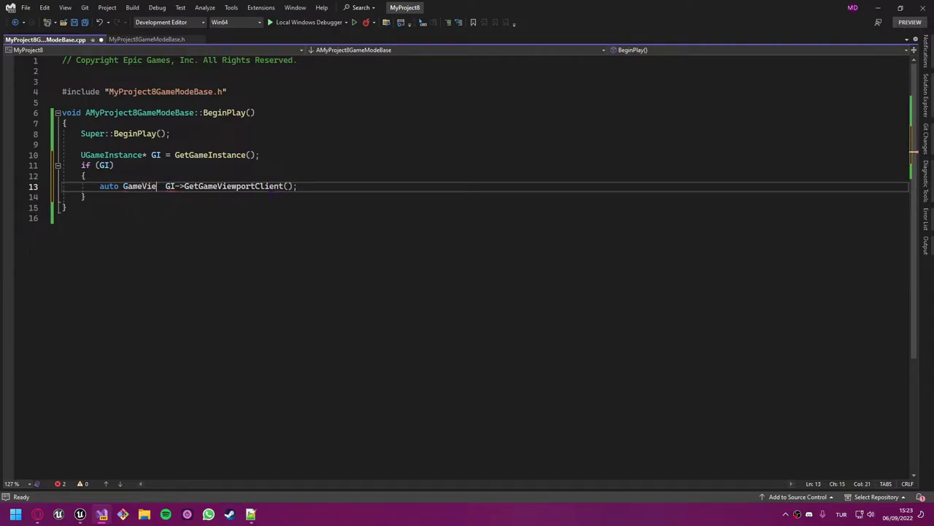
{"action": "type", "text": "wport ="}
{"action": "key", "text": "Delete"}
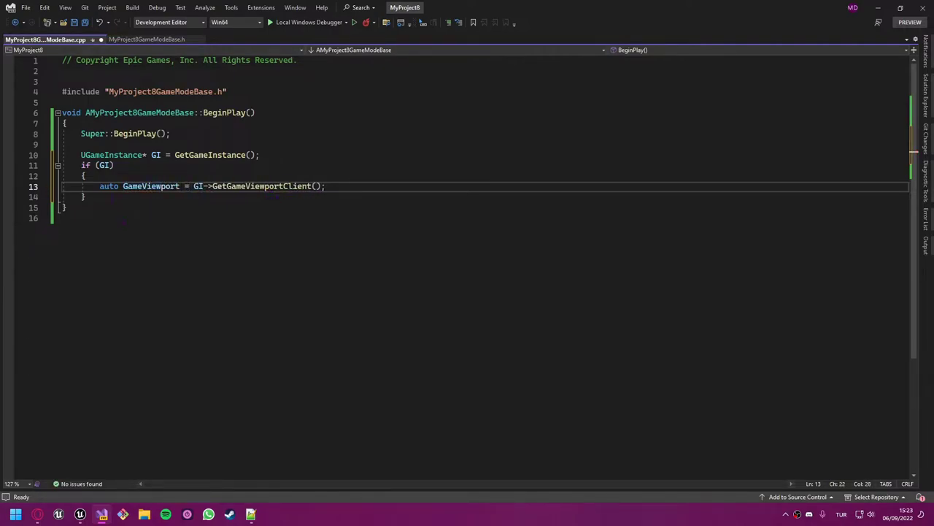
Replace 'auto' with 'UGameViewportClient*' and add an empty line below the declaration.
{"action": "left_click", "coordinate": [62, 218]}
{"action": "mouse_move", "coordinate": [116, 187]}
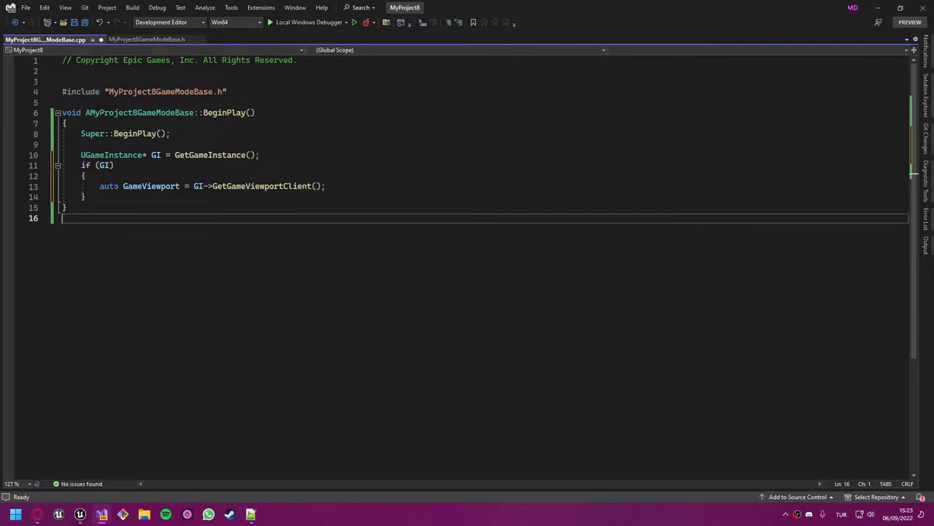
{"action": "double_click", "coordinate": [108, 186]}
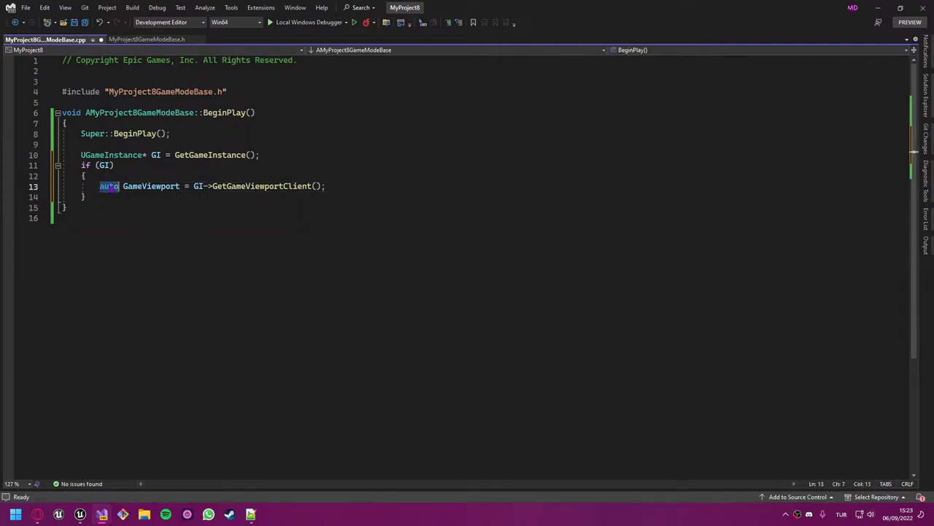
{"action": "key", "text": "ctrl+v"}
{"action": "left_click_drag", "start_coordinate": [99, 185], "coordinate": [195, 186]}
{"action": "left_click", "coordinate": [438, 186]}
{"action": "key", "text": "Return"}
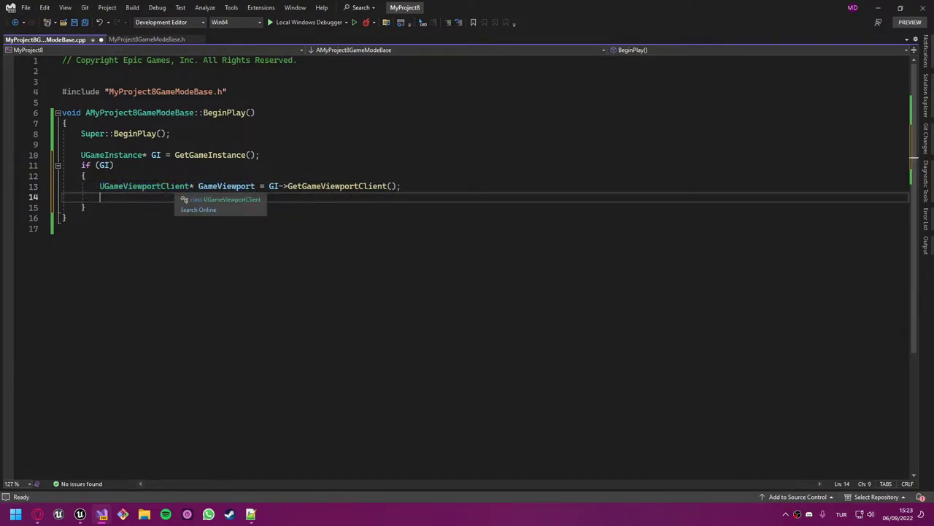
Add an 'if(GameViewport)' block with braces and paste 'GameViewport' inside it.
{"action": "type", "text": "if(GameViewport"}
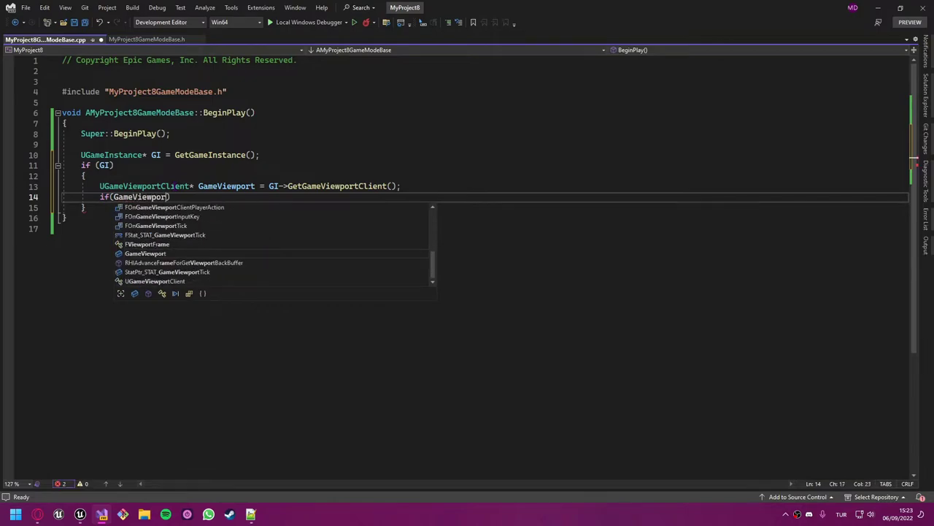
{"action": "type", "text": ")"}
{"action": "key", "text": "Return"}
{"action": "type", "text": "{"}
{"action": "key", "text": "Return"}
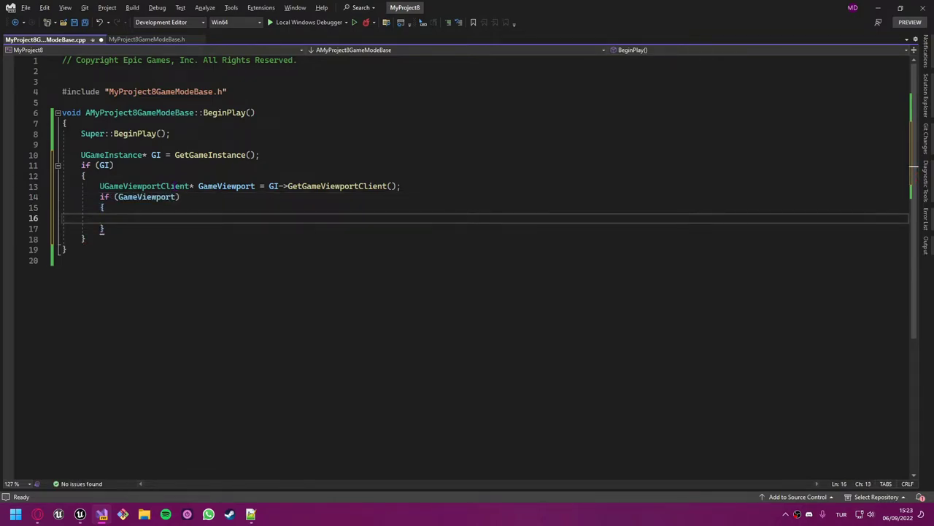
{"action": "left_click", "coordinate": [118, 197]}
{"action": "left_click", "coordinate": [119, 218]}
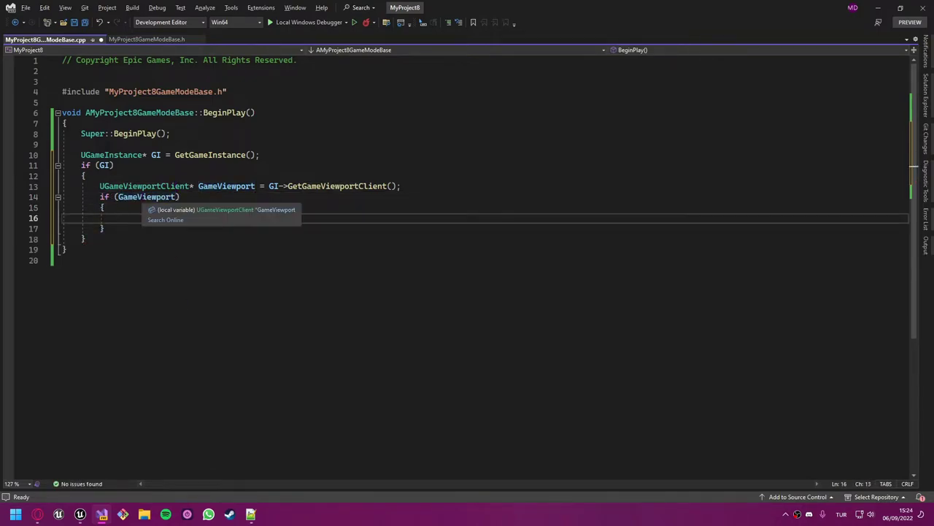
{"action": "double_click", "coordinate": [144, 197]}
{"action": "key", "text": "ctrl+c"}
{"action": "left_click", "coordinate": [145, 218]}
{"action": "key", "text": "ctrl+v"}
Extend it to 'GameViewport->OnWindowCloseRequested().BindUFunction(this, )' using IntelliSense.
{"action": "type", "text": "-"}
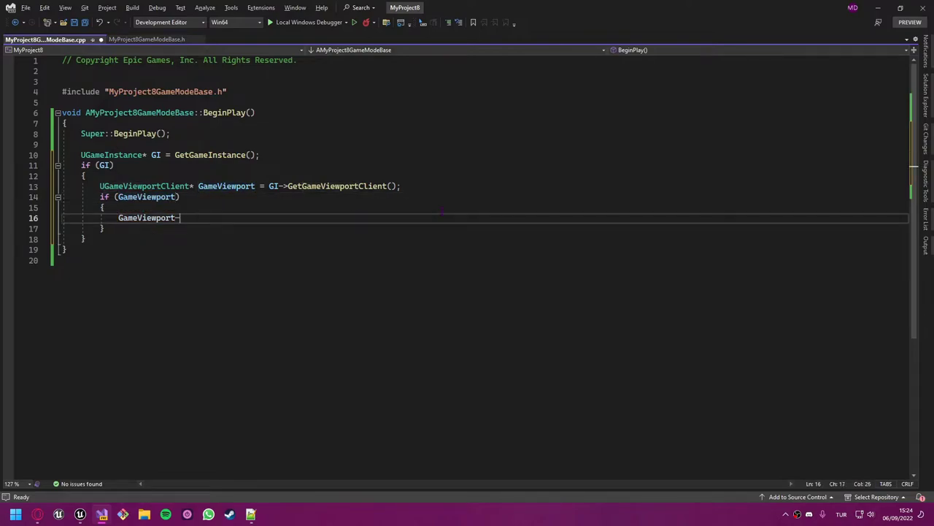
{"action": "type", "text": ">OnWi"}
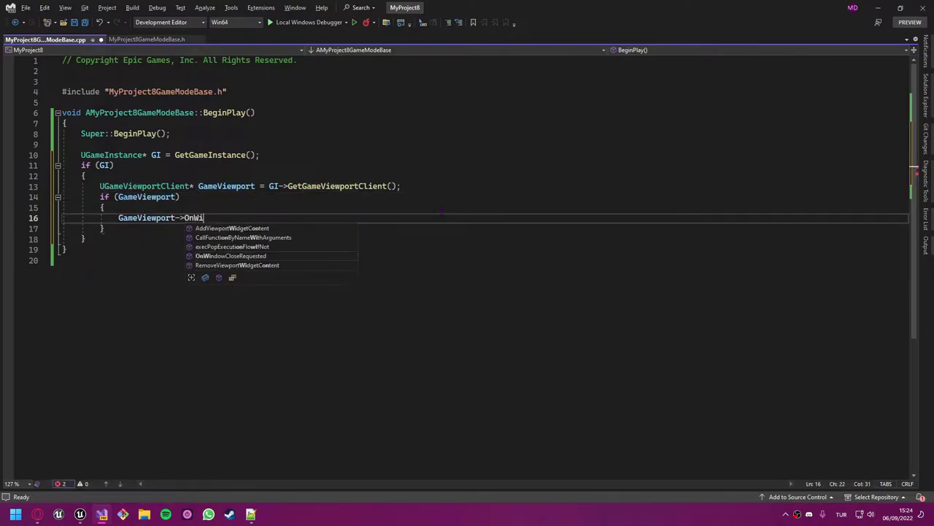
{"action": "type", "text": "ndow"}
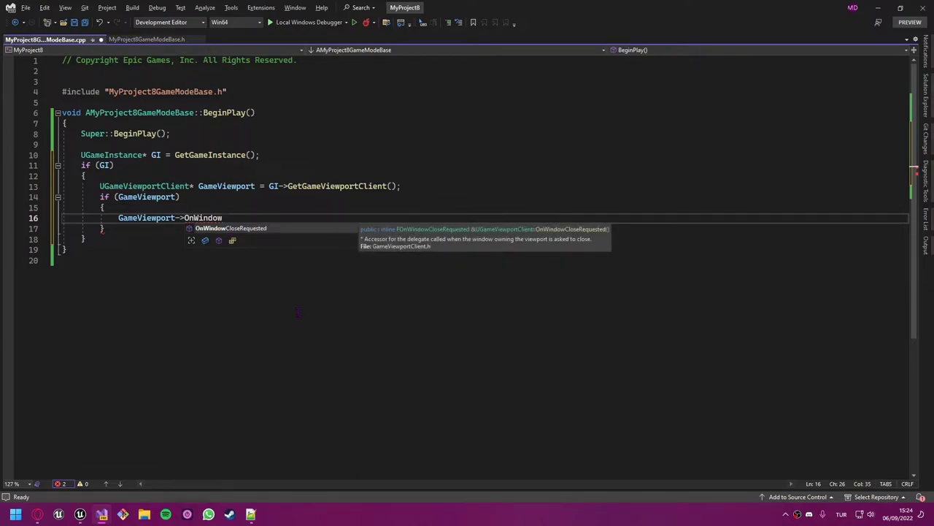
{"action": "key", "text": "Tab"}
{"action": "type", "text": "()"}
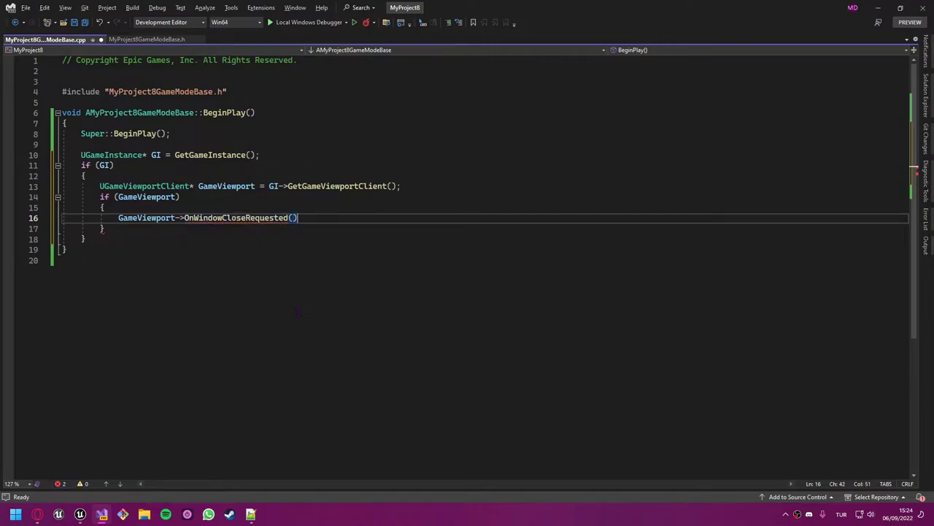
{"action": "mouse_move", "coordinate": [260, 220]}
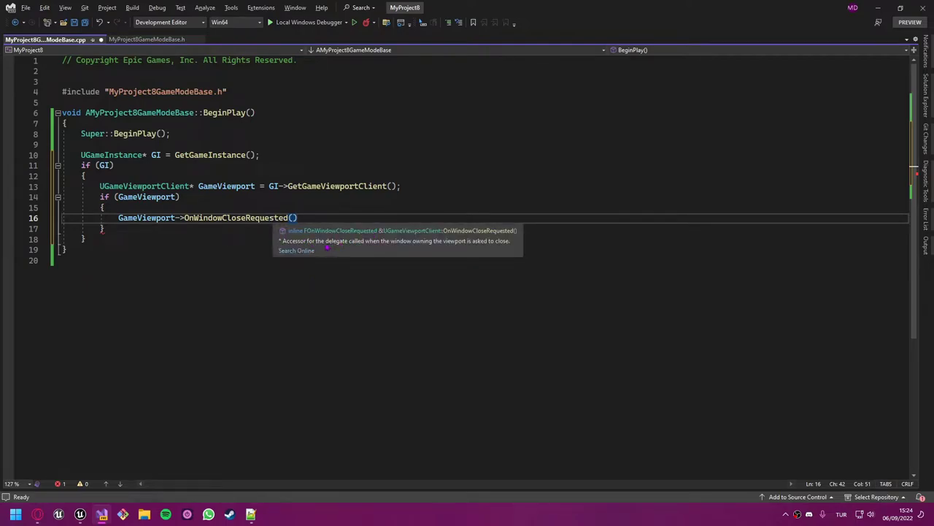
{"action": "type", "text": ".Bi"}
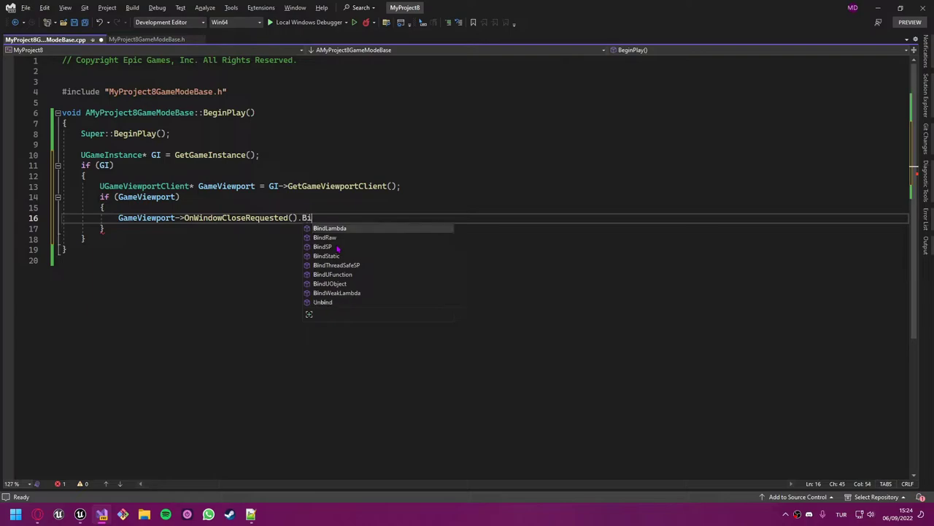
{"action": "type", "text": "ndUFunc"}
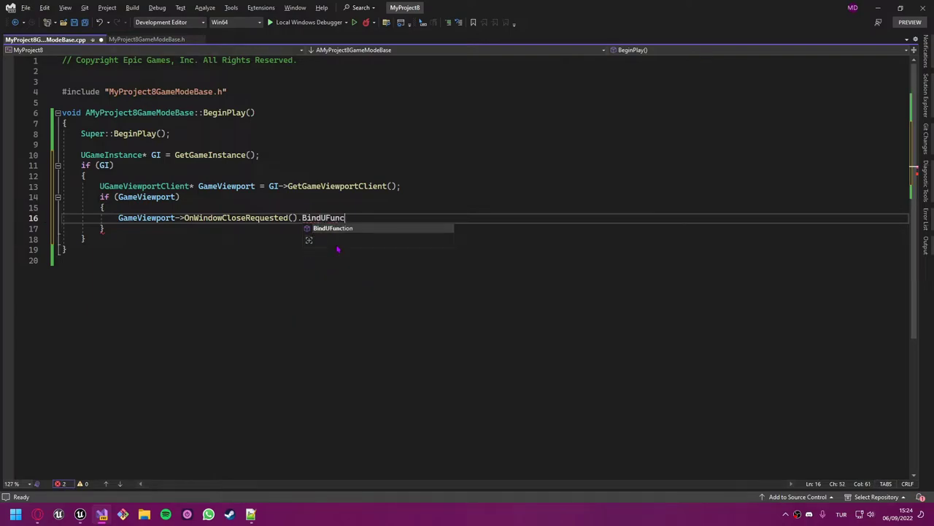
{"action": "key", "text": "Tab"}
{"action": "type", "text": "("}
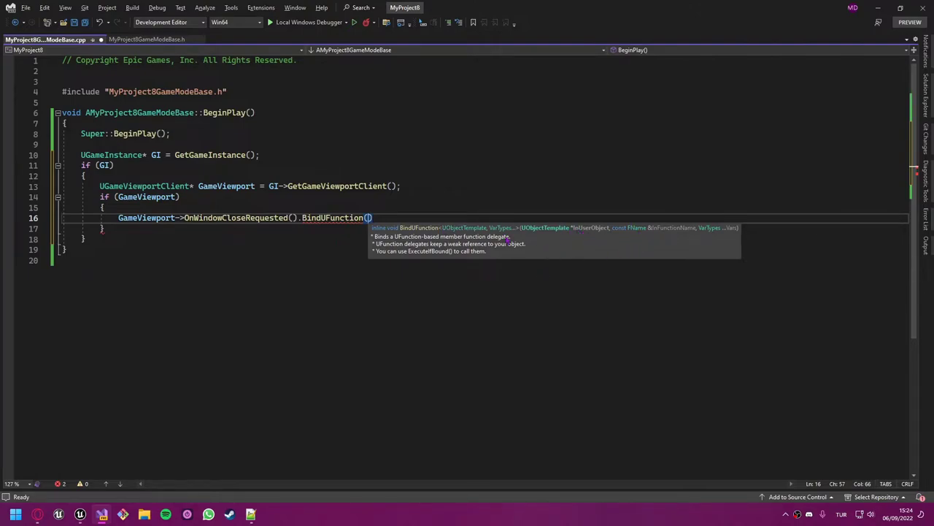
{"action": "type", "text": "this"}
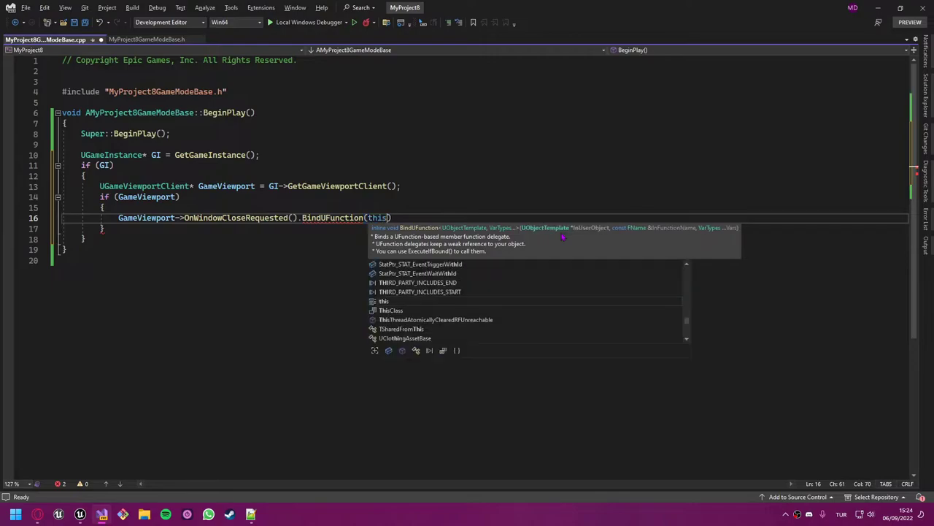
{"action": "type", "text": ","}
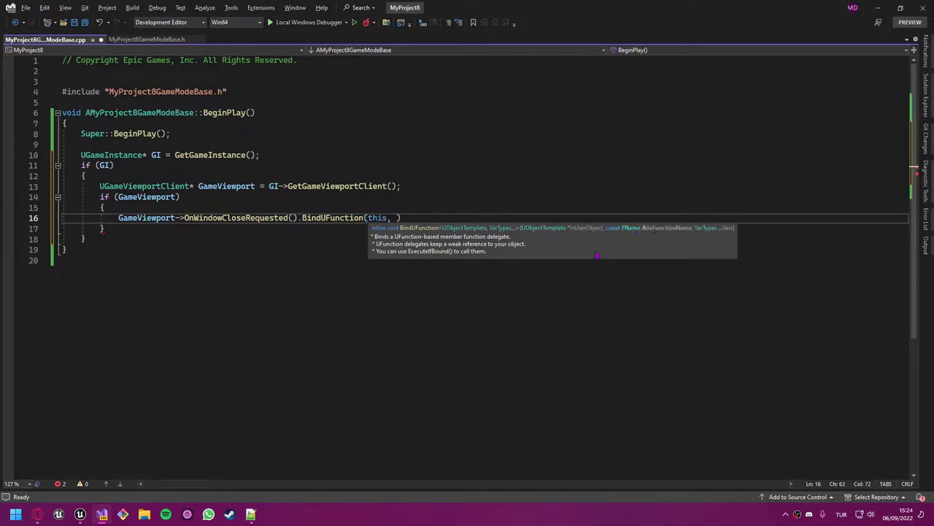
{"action": "left_click", "coordinate": [320, 253]}
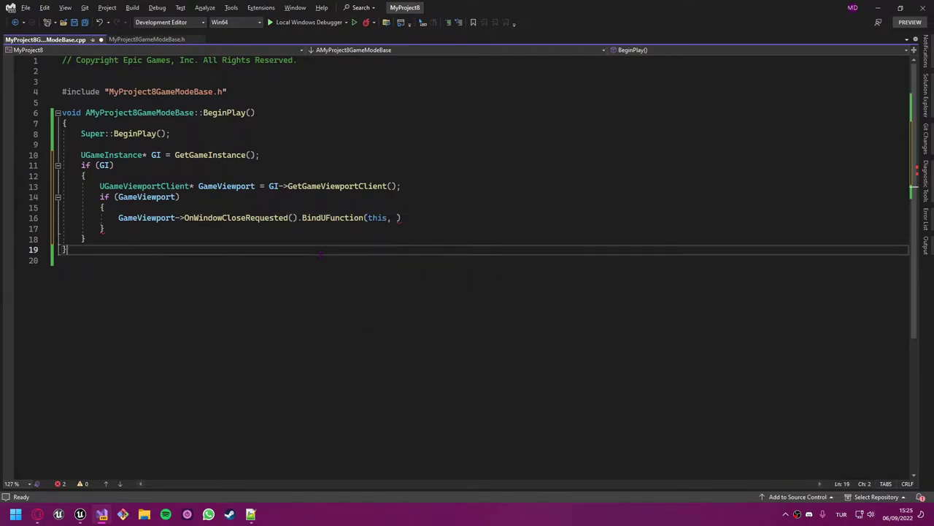
{"action": "left_click", "coordinate": [146, 40]}
{"action": "key", "text": "Return"}
{"action": "key", "text": "Return"}
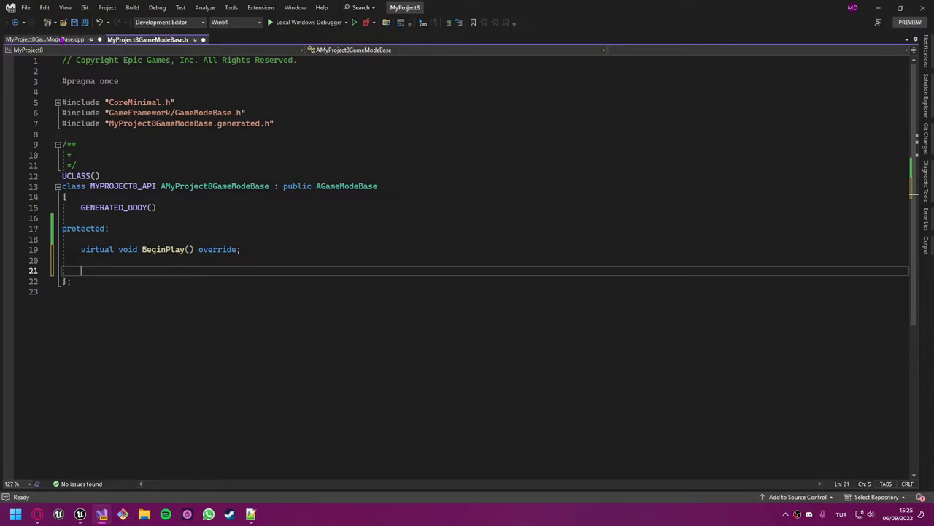
{"action": "left_click", "coordinate": [44, 40]}
{"action": "left_click", "coordinate": [300, 218]}
{"action": "double_click", "coordinate": [301, 218]}
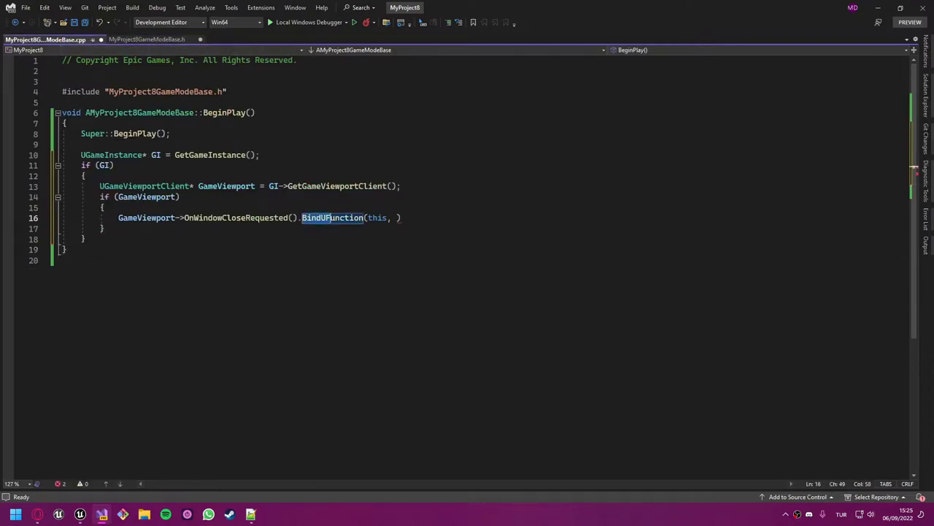
{"action": "key", "text": "Down"}
{"action": "key", "text": "Down"}
{"action": "key", "text": "Down"}
{"action": "double_click", "coordinate": [188, 217]}
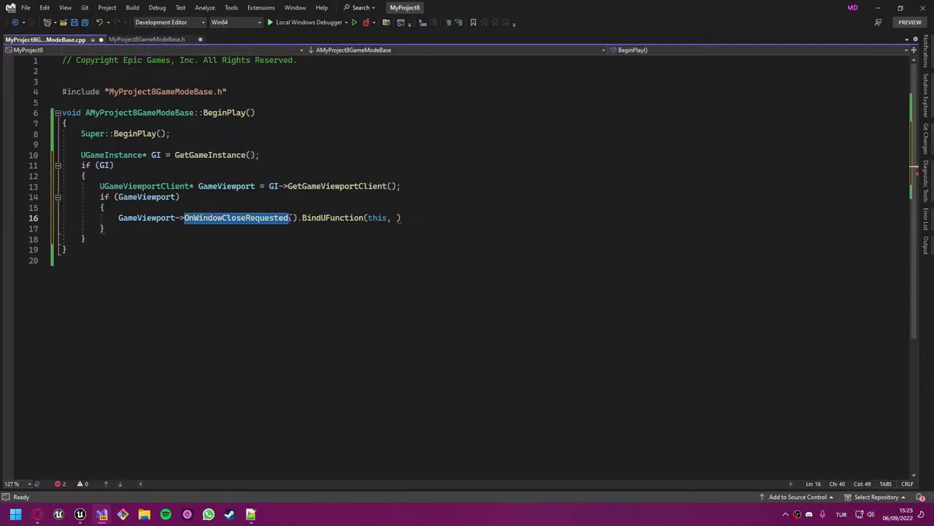
{"action": "left_click", "coordinate": [150, 39]}
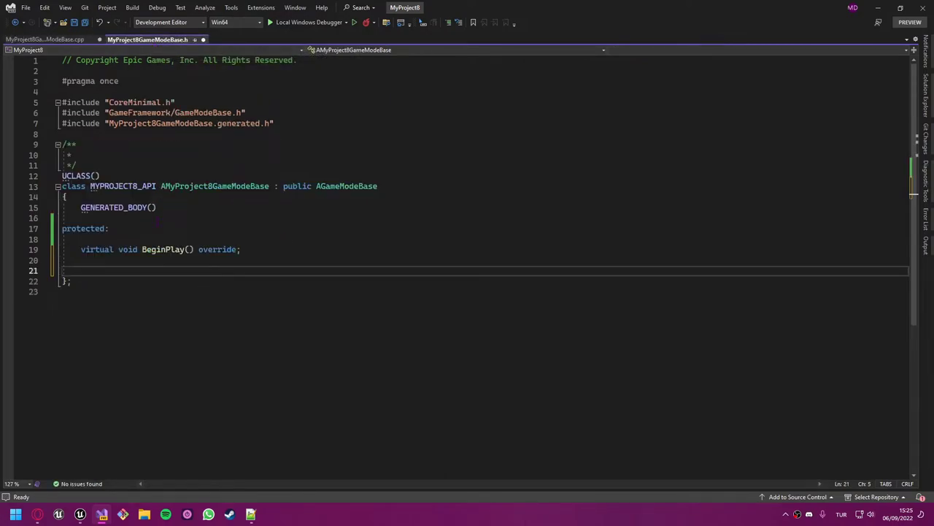
{"action": "left_click", "coordinate": [45, 39]}
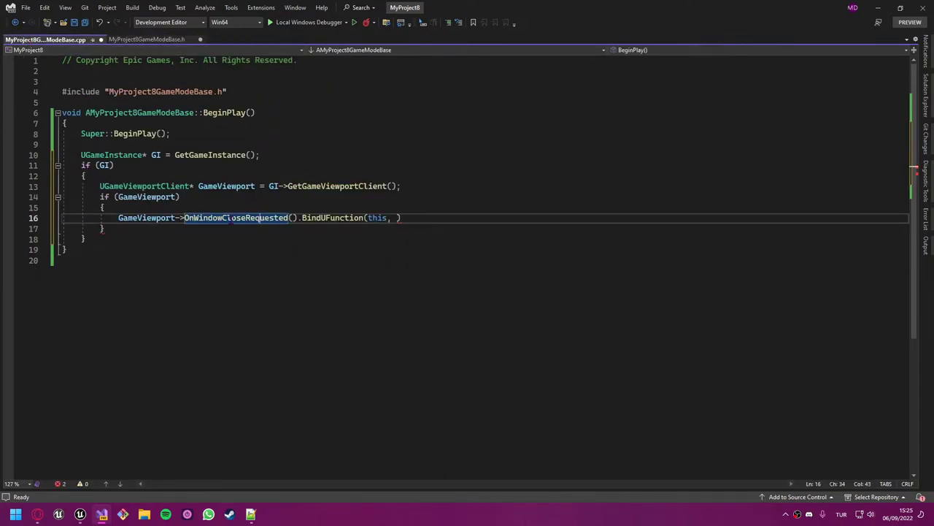
{"action": "key", "text": "F12"}
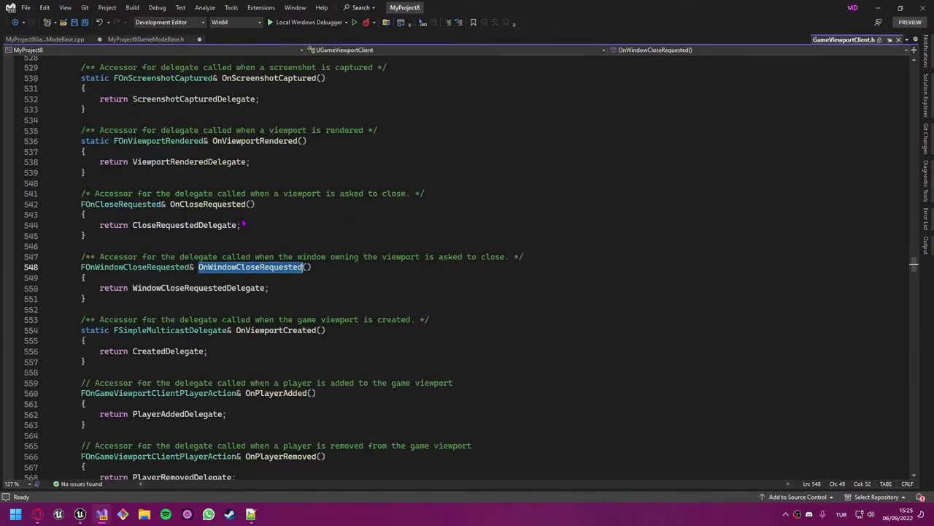
{"action": "double_click", "coordinate": [136, 268]}
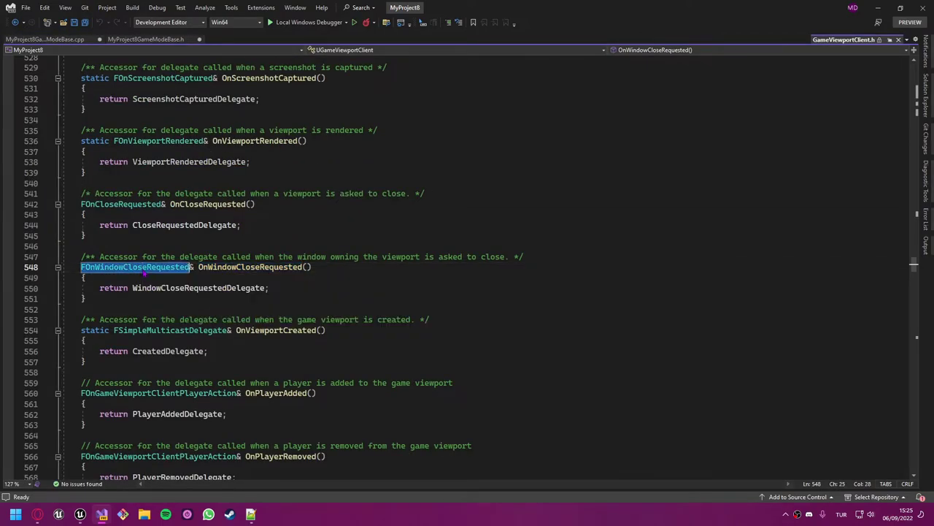
{"action": "double_click", "coordinate": [254, 267]}
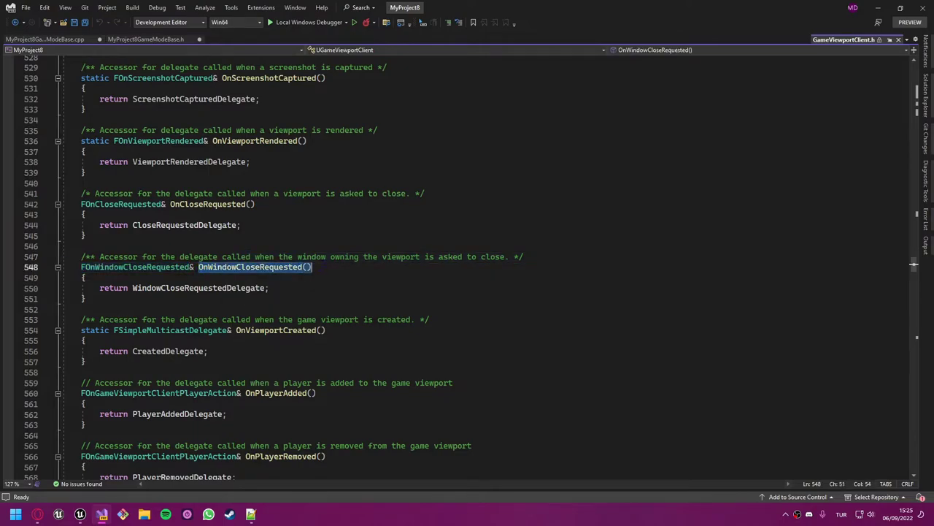
{"action": "double_click", "coordinate": [199, 288]}
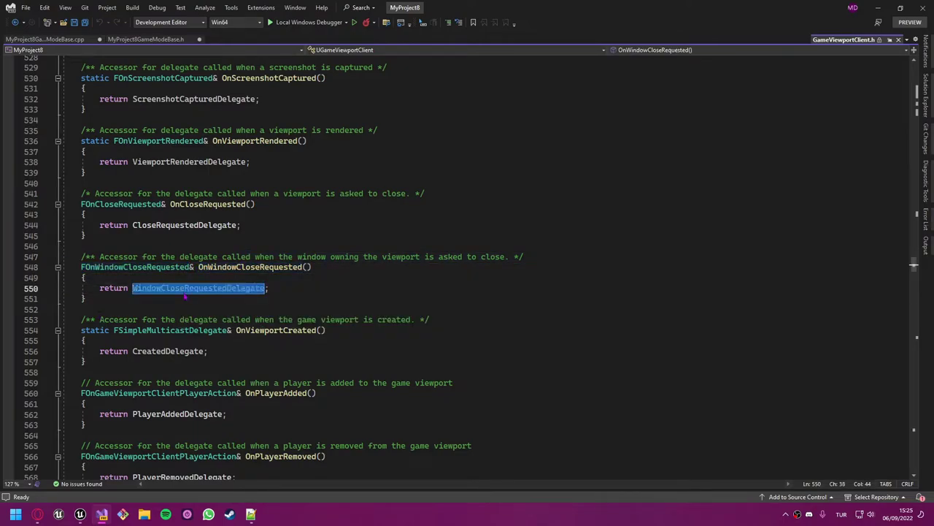
{"action": "key", "text": "F12"}
{"action": "mouse_move", "coordinate": [241, 275]}
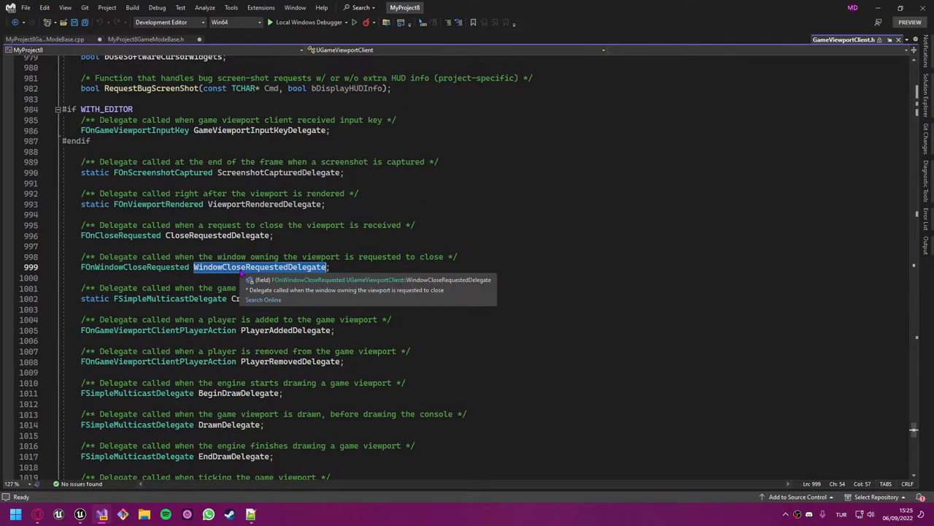
{"action": "double_click", "coordinate": [135, 267]}
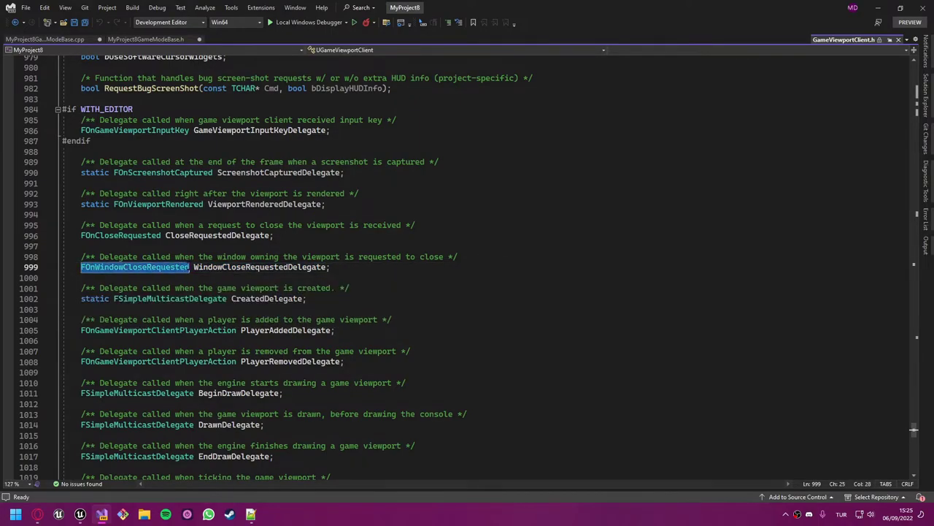
{"action": "key", "text": "F12"}
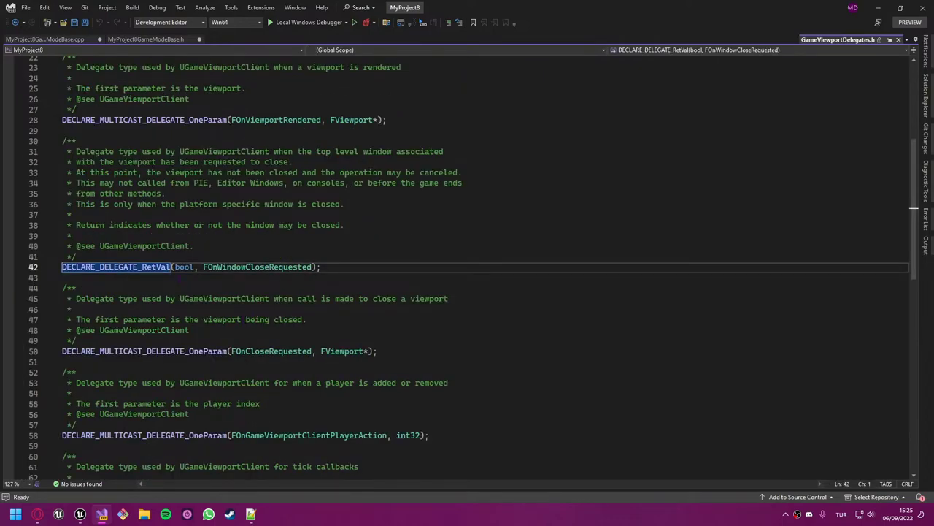
{"action": "left_click", "coordinate": [176, 267]}
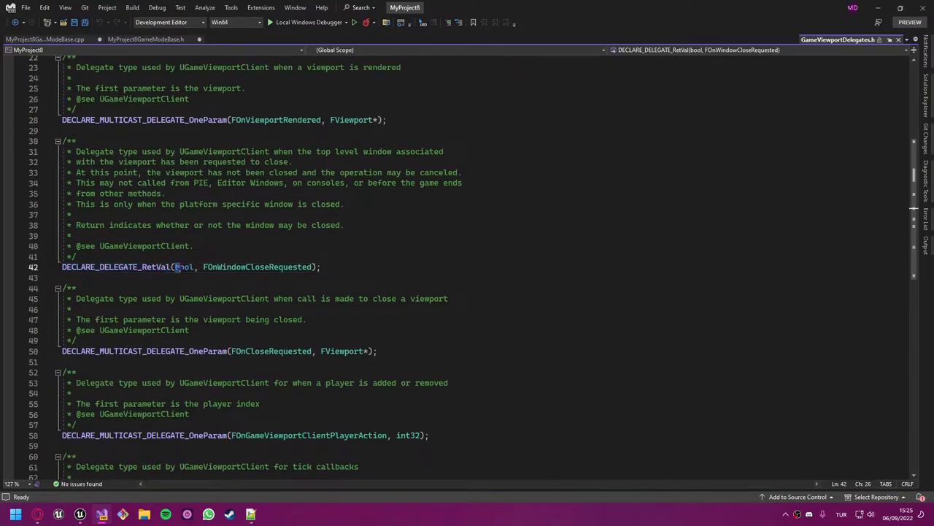
{"action": "left_click_drag", "start_coordinate": [176, 267], "coordinate": [195, 267]}
{"action": "key", "text": "Down"}
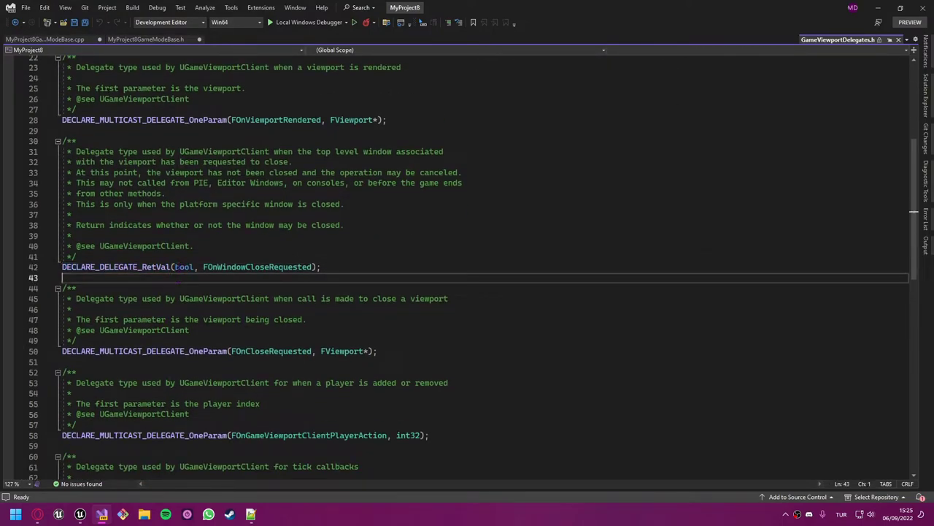
{"action": "key", "text": "Up"}
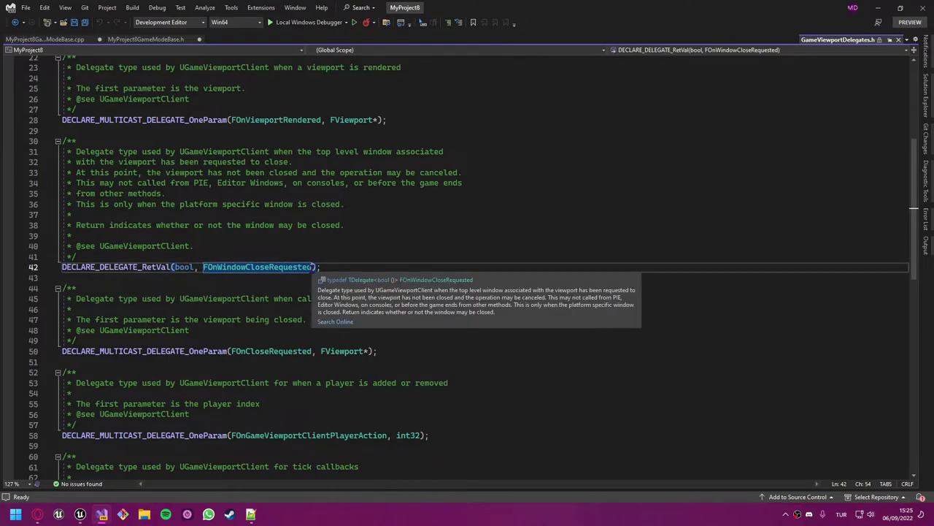
{"action": "left_click", "coordinate": [370, 267]}
{"action": "left_click", "coordinate": [275, 288]}
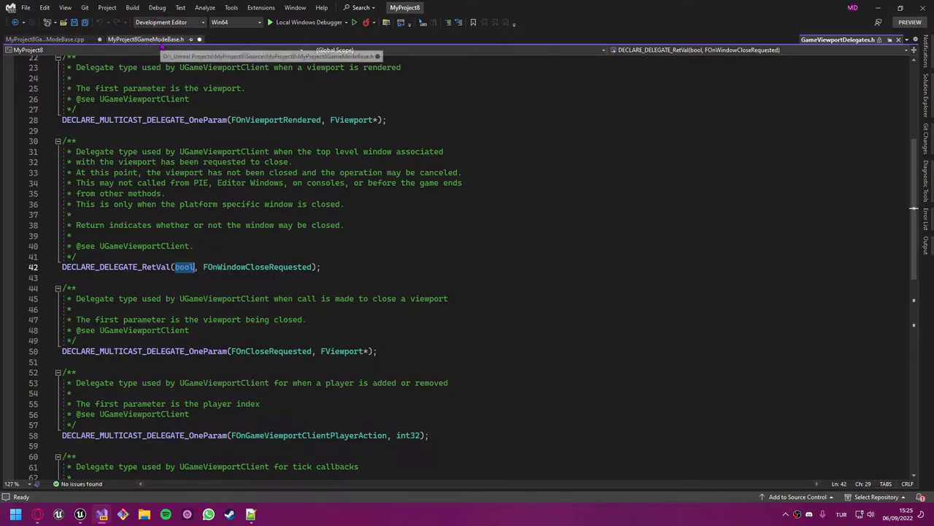
{"action": "left_click", "coordinate": [146, 39]}
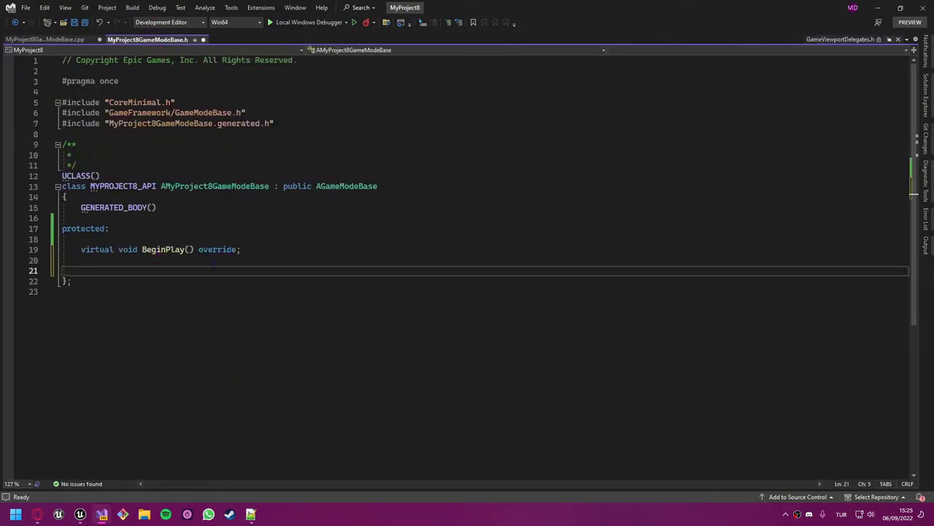
Under the BeginPlay declaration, type 'bool OnWindowCloseReq' as the handler declaration.
{"action": "type", "text": "void On"}
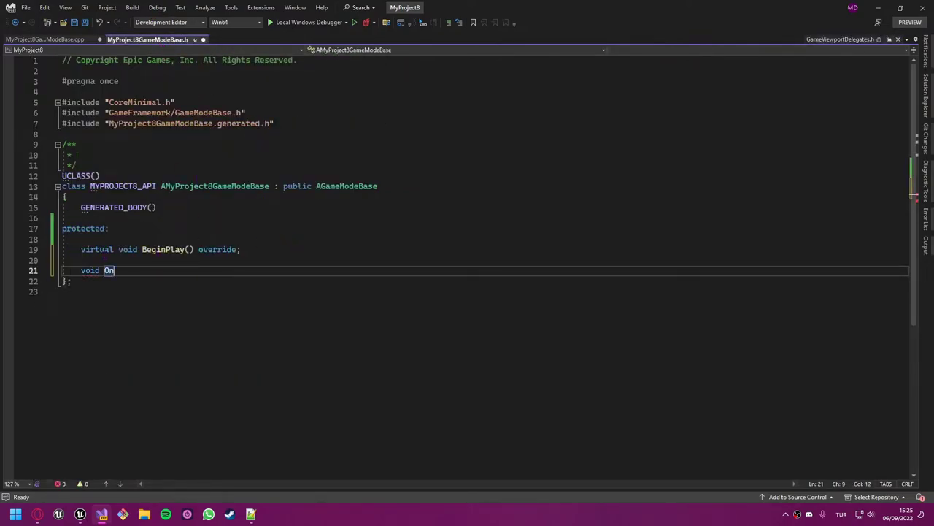
{"action": "type", "text": "Wid"}
{"action": "key", "text": "BackSpace"}
{"action": "type", "text": "ndow"}
{"action": "type", "text": "CloseReq"}
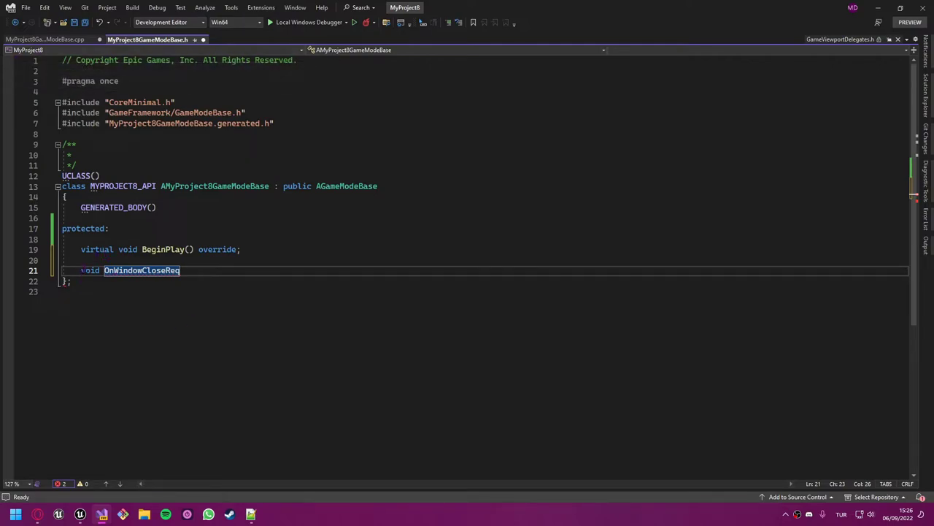
{"action": "key", "text": "Home"}
{"action": "key", "text": "Delete"}
{"action": "key", "text": "Delete"}
{"action": "key", "text": "Delete"}
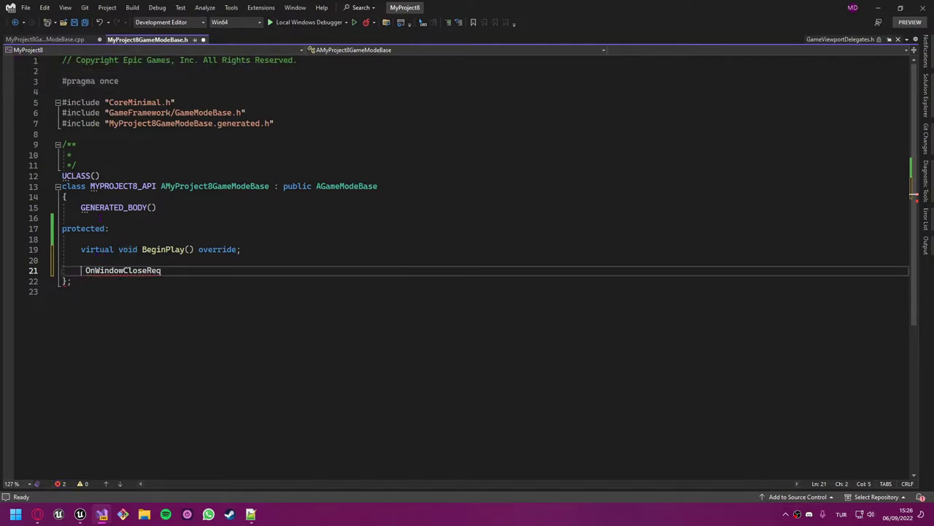
{"action": "type", "text": "bool"}
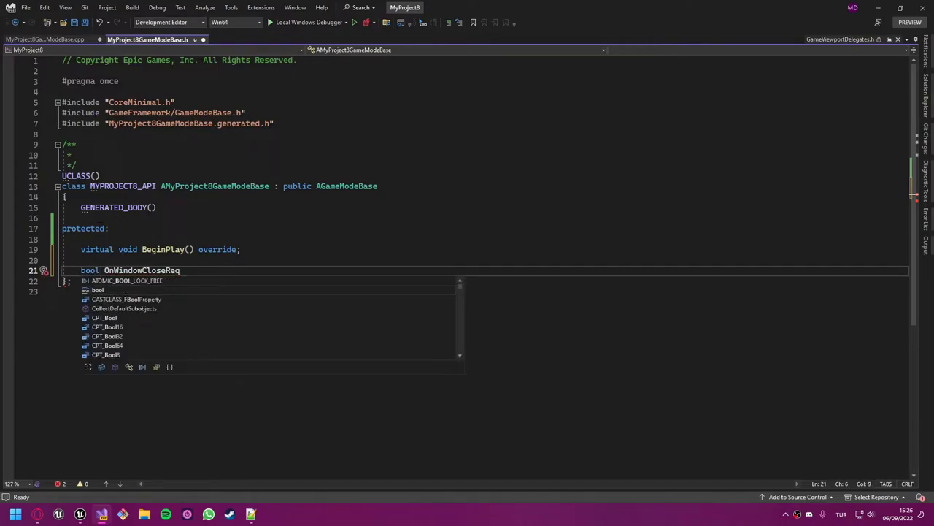
{"action": "key", "text": "ctrl+Tab"}
Check the DECLARE_DELEGATE_RetVal bool delegate signature in the delegate declarations header.
{"action": "left_click", "coordinate": [85, 238]}
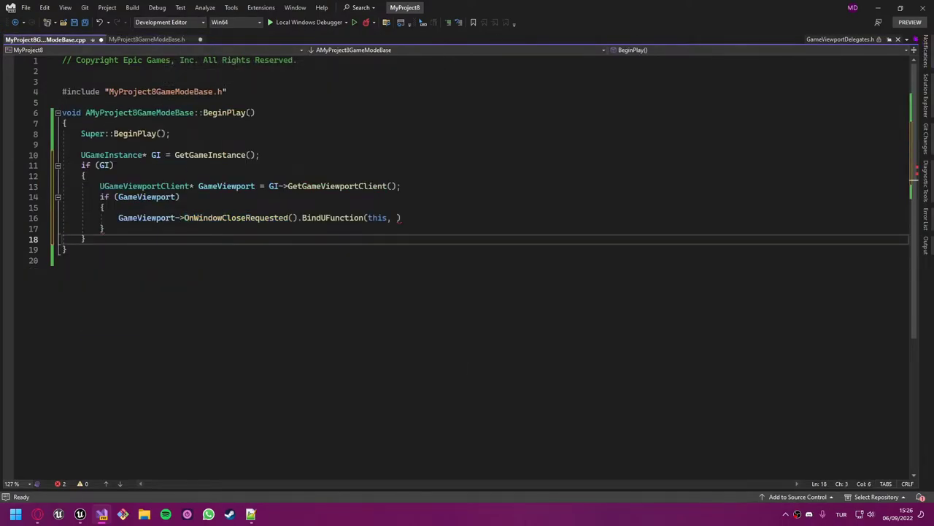
{"action": "left_click", "coordinate": [840, 39]}
{"action": "left_click", "coordinate": [77, 288]}
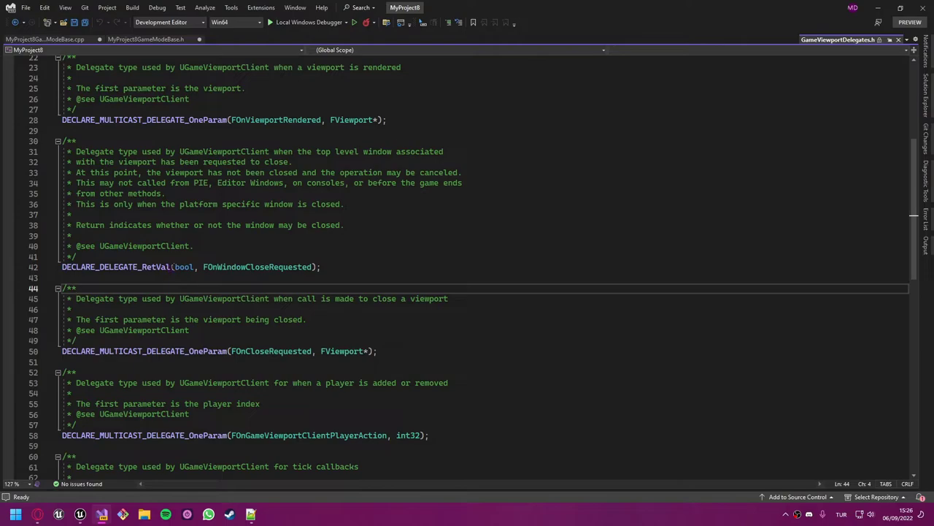
{"action": "double_click", "coordinate": [185, 266]}
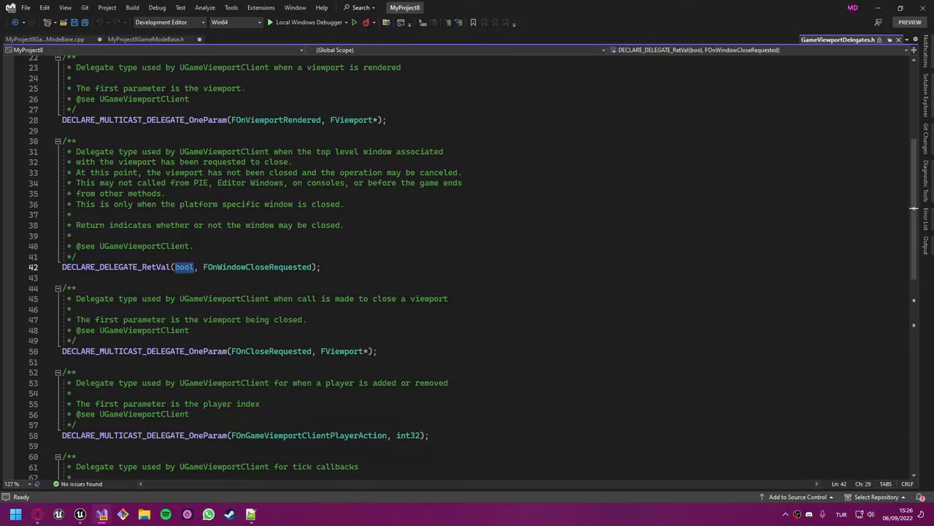
{"action": "left_click_drag", "start_coordinate": [62, 266], "coordinate": [170, 268]}
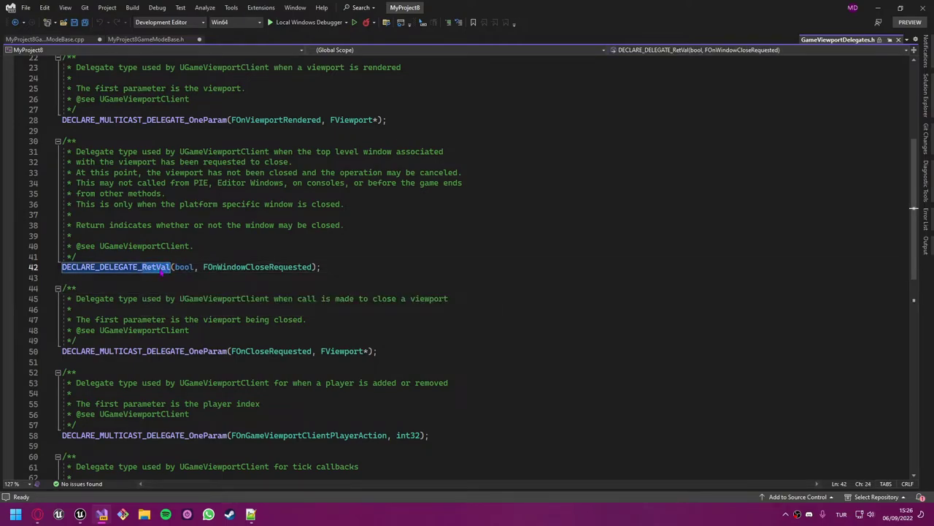
Finish the declaration as 'bool OnWindowCloseReq();' and save the header.
{"action": "left_click", "coordinate": [146, 39]}
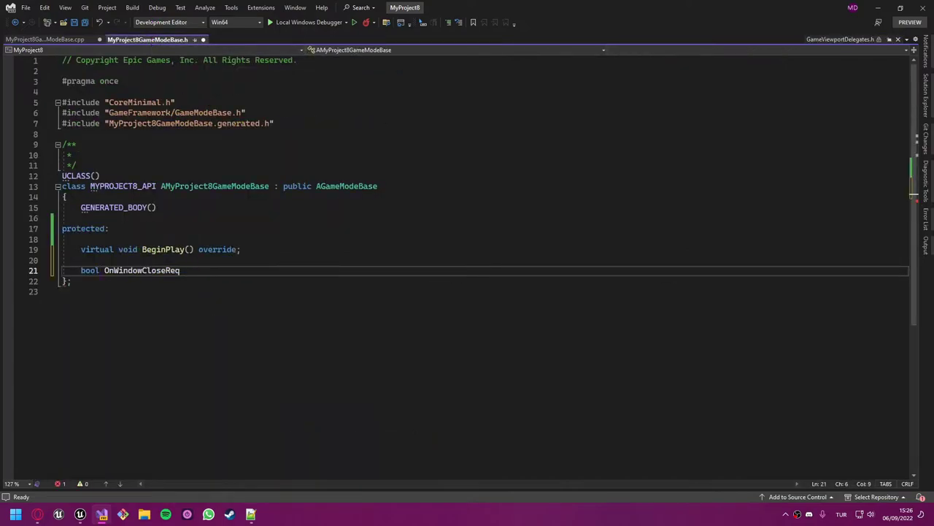
{"action": "double_click", "coordinate": [88, 270]}
{"action": "double_click", "coordinate": [120, 271]}
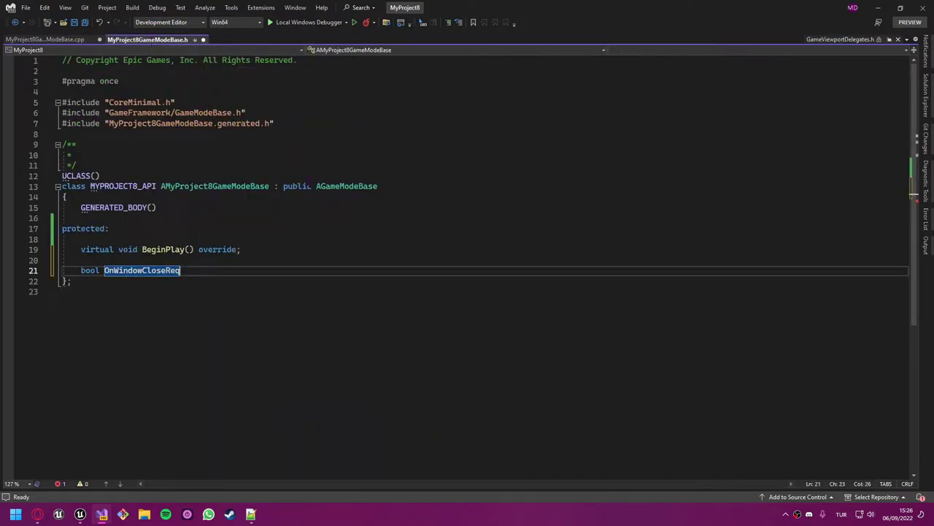
{"action": "type", "text": "();"}
{"action": "key", "text": "ctrl+Return"}
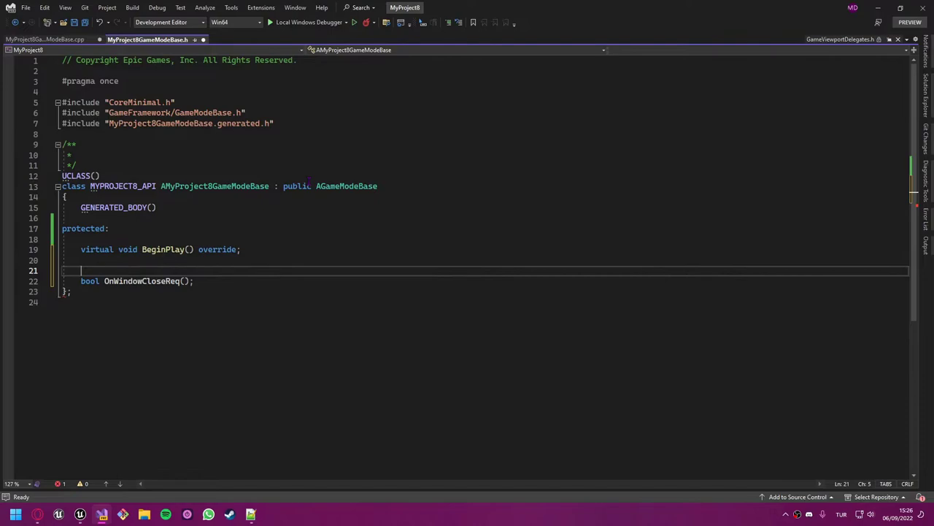
{"action": "left_click", "coordinate": [244, 283]}
{"action": "key", "text": "ctrl+s"}
{"action": "left_click", "coordinate": [132, 281]}
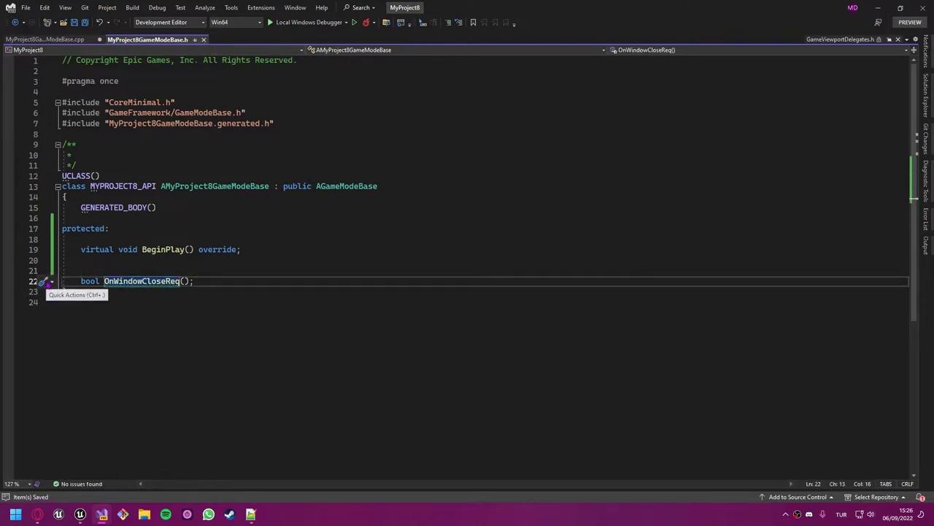
Generate the OnWindowCloseReq definition returning false in the .cpp and save it.
{"action": "key", "text": "ctrl+period"}
{"action": "key", "text": "Return"}
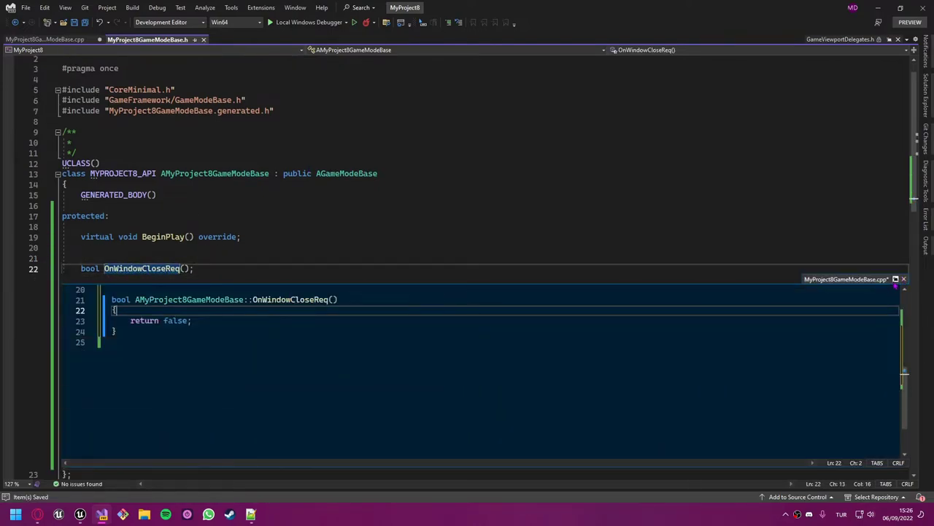
{"action": "left_click", "coordinate": [896, 278]}
{"action": "key", "text": "Return"}
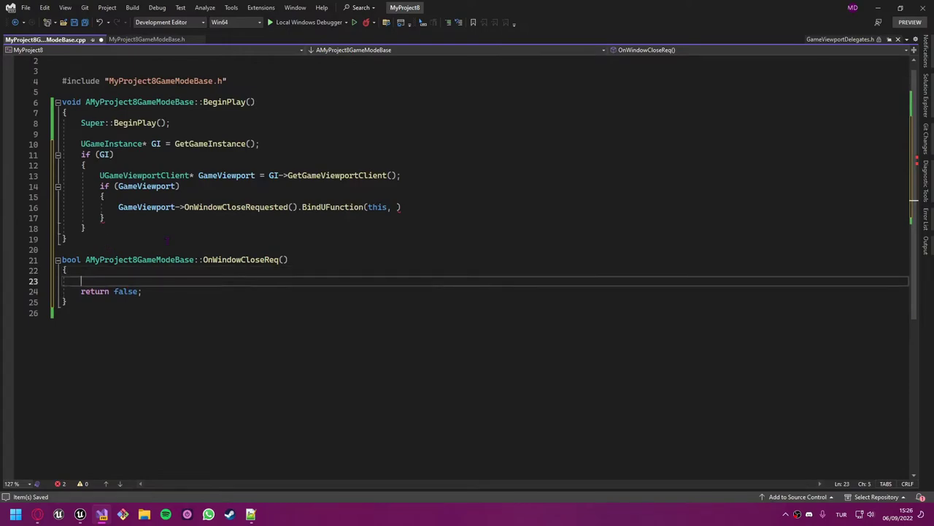
{"action": "key", "text": "ctrl+s"}
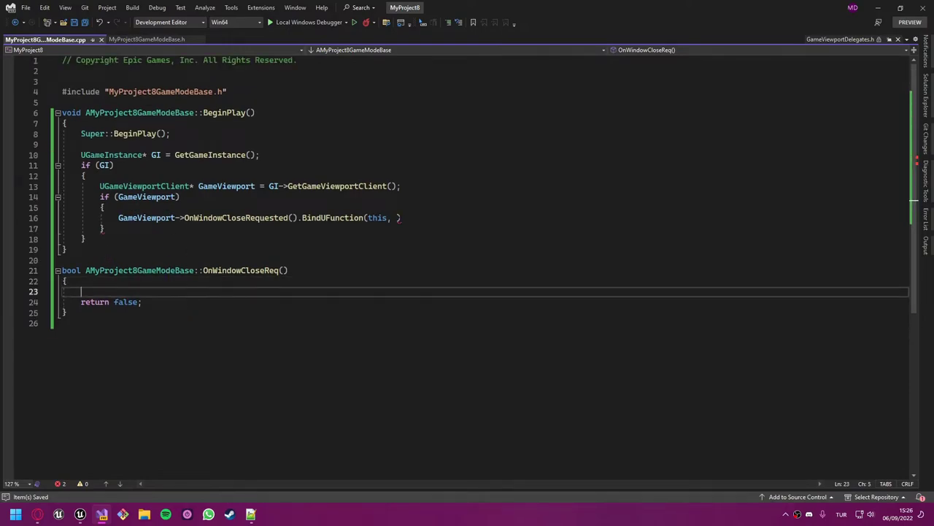
Pass "OnWindowCloseReq" as BindUFunction's second argument and close the call.
{"action": "left_click", "coordinate": [398, 218]}
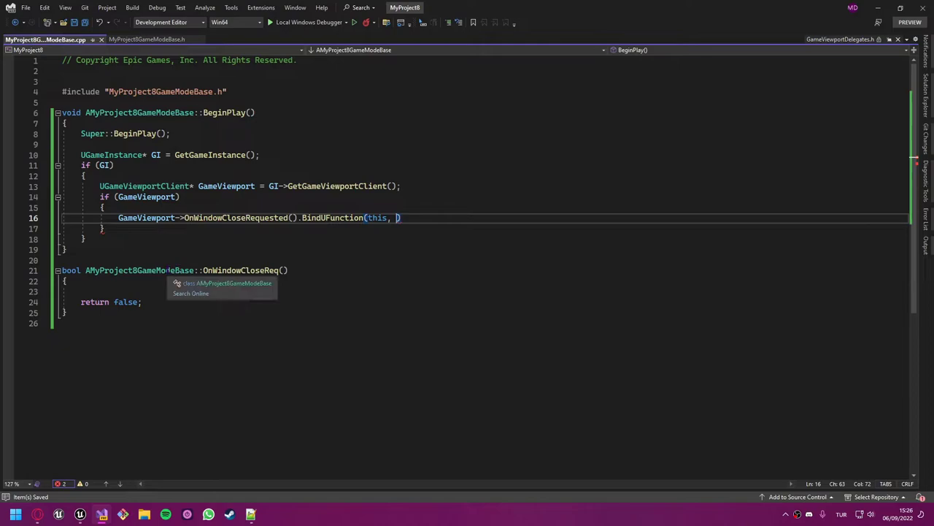
{"action": "double_click", "coordinate": [217, 270]}
{"action": "left_click", "coordinate": [399, 218]}
{"action": "type", "text": "\""}
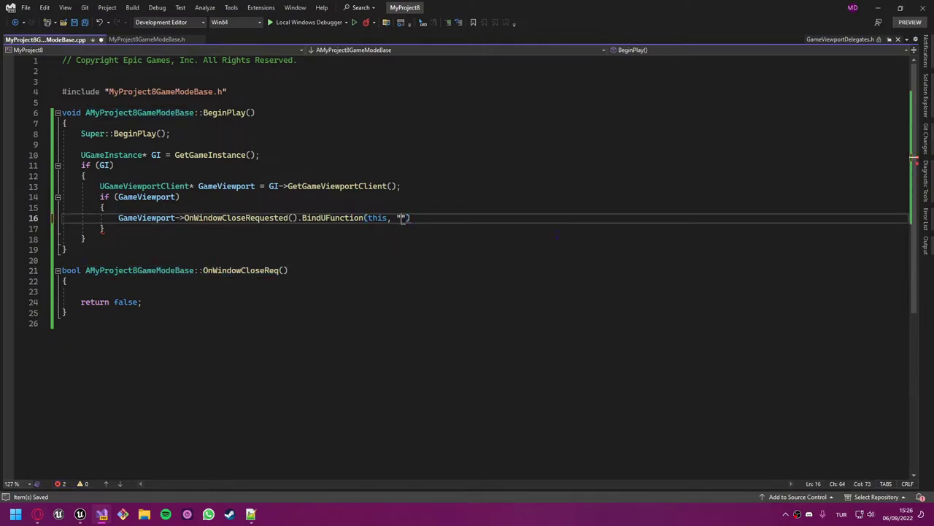
{"action": "type", "text": "OnWindowCloseReq\""}
{"action": "type", "text": "\");"}
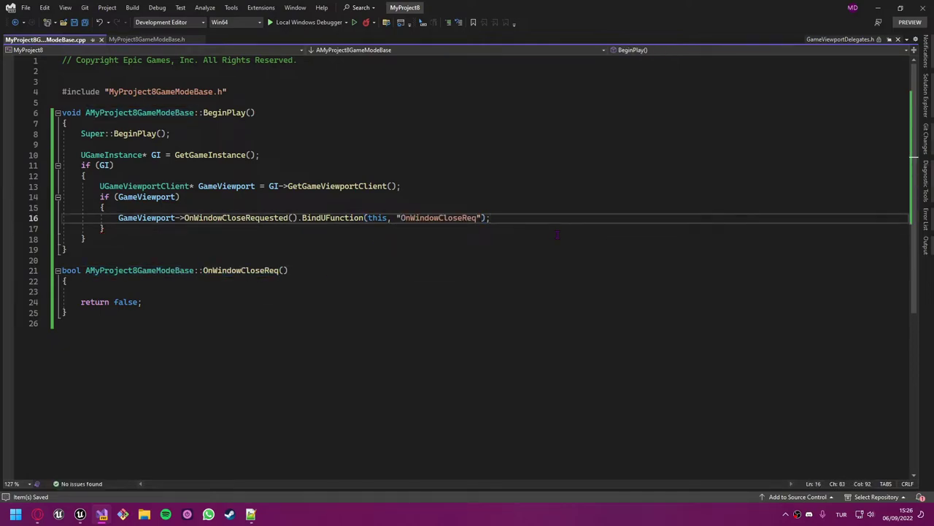
{"action": "key", "text": "Return"}
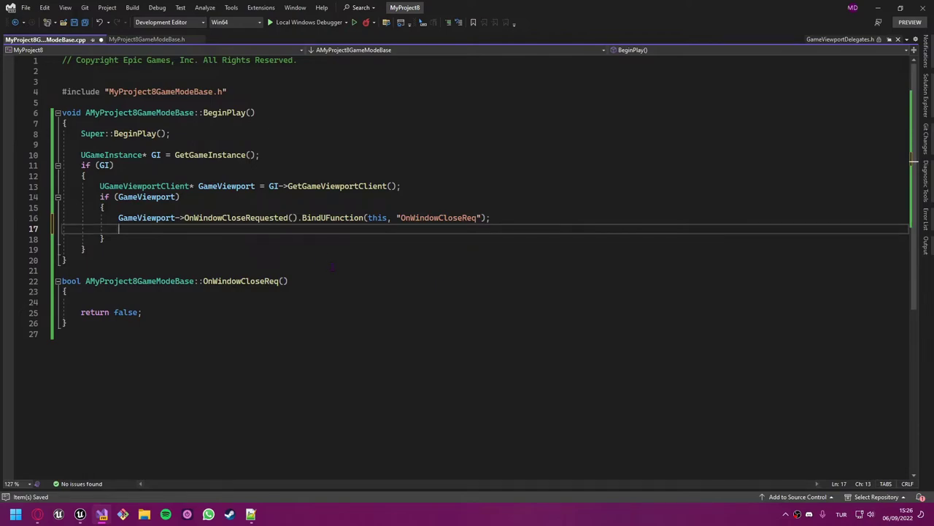
{"action": "left_click_drag", "start_coordinate": [117, 252], "coordinate": [81, 155]}
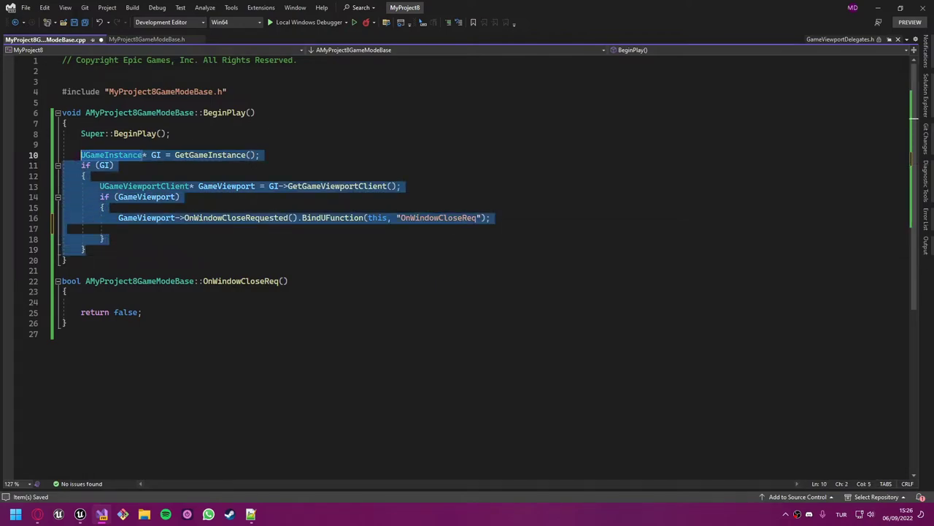
Add a '/* // // */' placeholder comment block inside OnWindowCloseReq.
{"action": "triple_click", "coordinate": [177, 316]}
{"action": "left_click", "coordinate": [168, 421]}
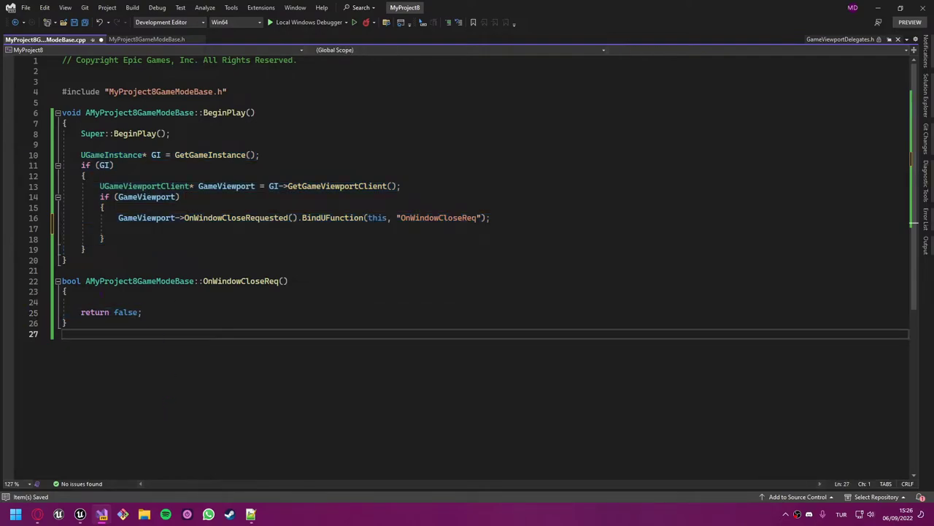
{"action": "left_click", "coordinate": [149, 302]}
{"action": "type", "text": "/*"}
{"action": "key", "text": "Return"}
{"action": "key", "text": "Return"}
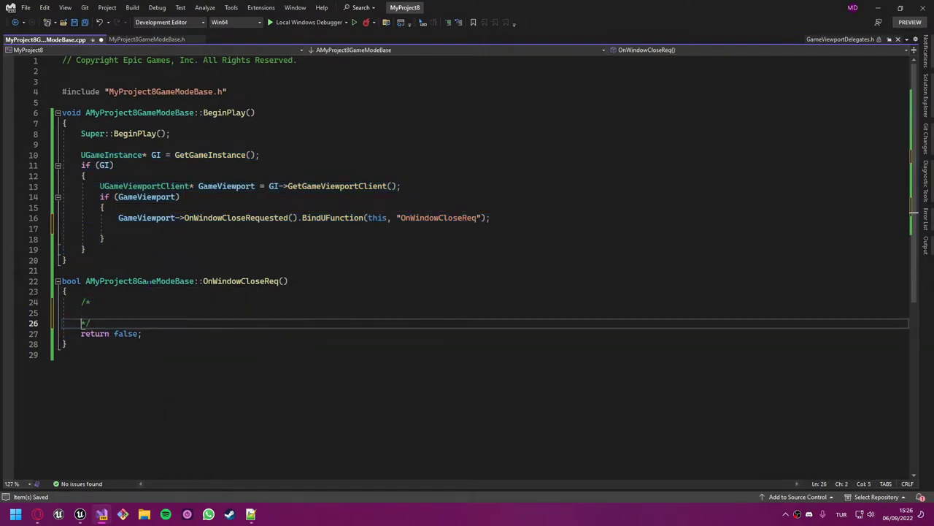
{"action": "key", "text": "Return"}
{"action": "key", "text": "Up"}
{"action": "key", "text": "Up"}
{"action": "type", "text": "//"}
{"action": "key", "text": "Down"}
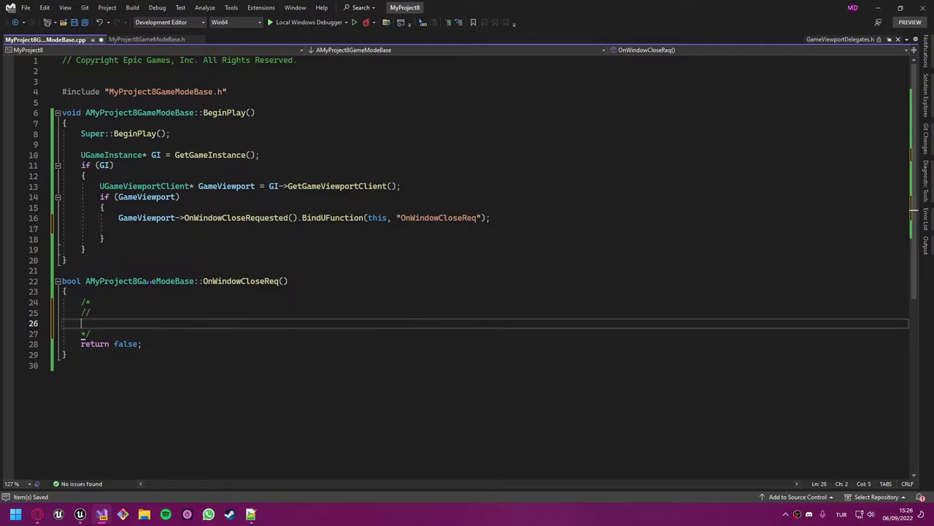
{"action": "type", "text": "//"}
{"action": "left_click_drag", "start_coordinate": [91, 334], "coordinate": [81, 301]}
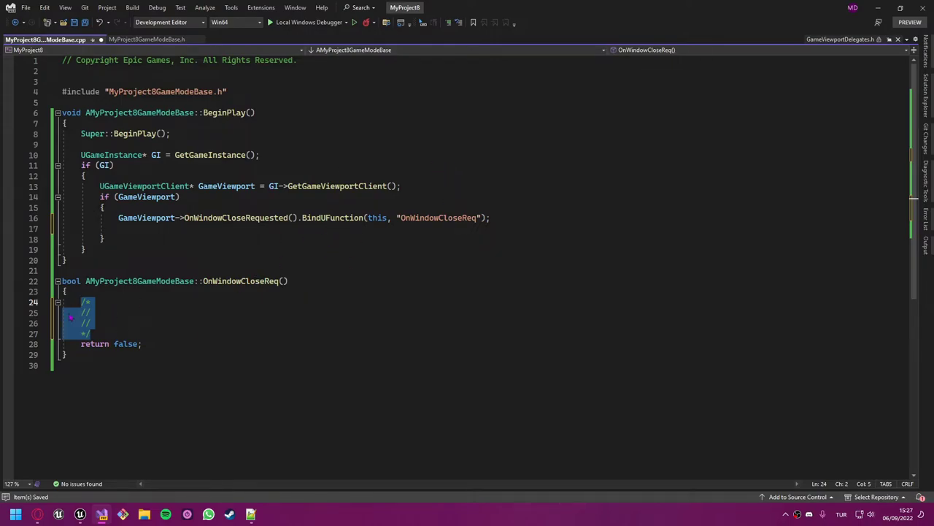
{"action": "left_click_drag", "start_coordinate": [91, 334], "coordinate": [63, 302]}
Change OnWindowCloseReq's return value from false to true.
{"action": "double_click", "coordinate": [126, 344]}
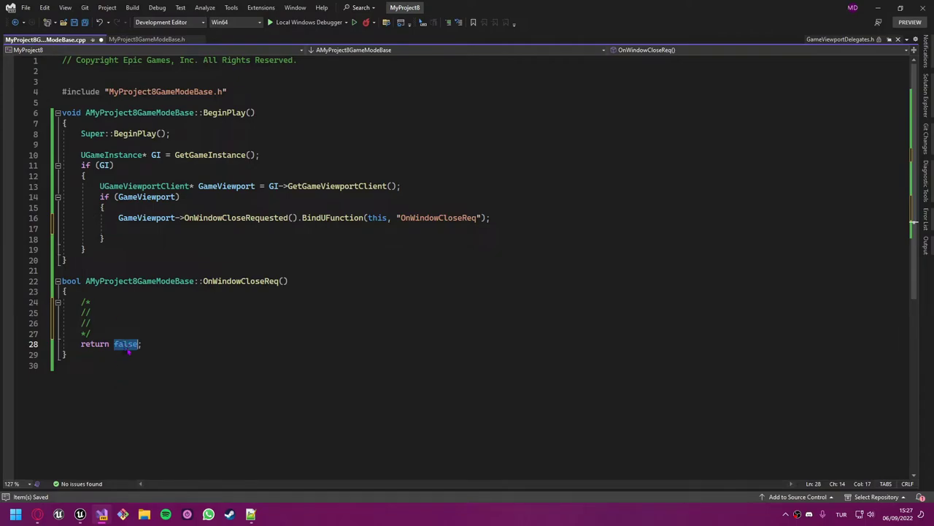
{"action": "left_click_drag", "start_coordinate": [203, 281], "coordinate": [242, 281]}
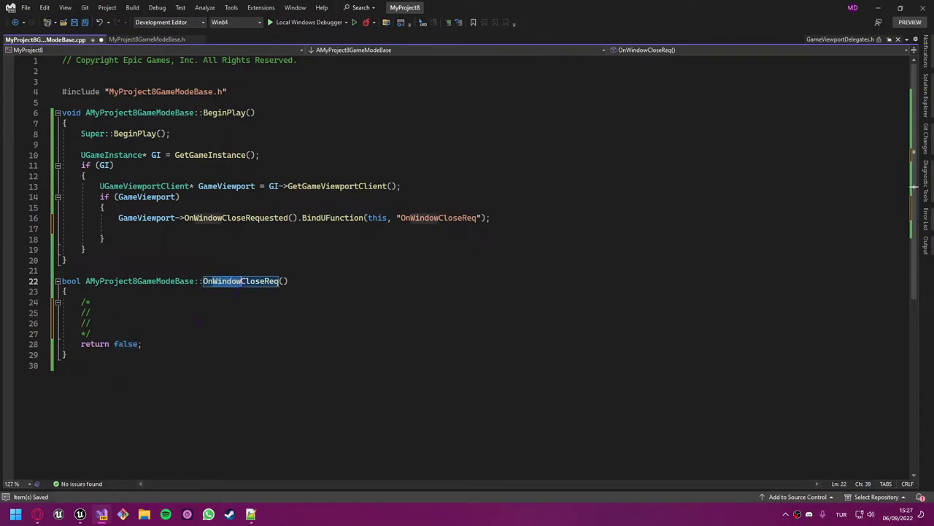
{"action": "double_click", "coordinate": [125, 343]}
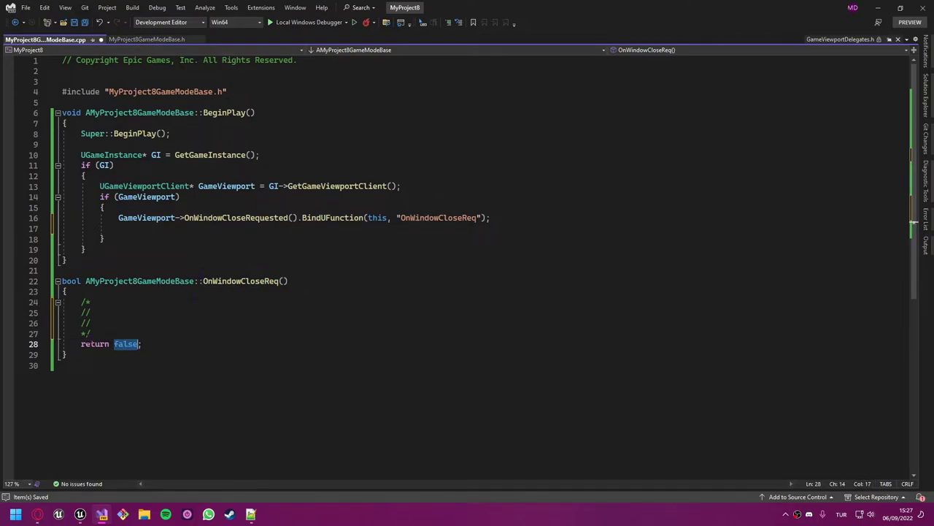
{"action": "mouse_move", "coordinate": [63, 302]}
{"action": "left_mouse_down"}
{"action": "mouse_move", "coordinate": [91, 333]}
{"action": "mouse_move", "coordinate": [143, 344]}
{"action": "left_mouse_up"}
{"action": "left_click_drag", "start_coordinate": [80, 281], "coordinate": [62, 281]}
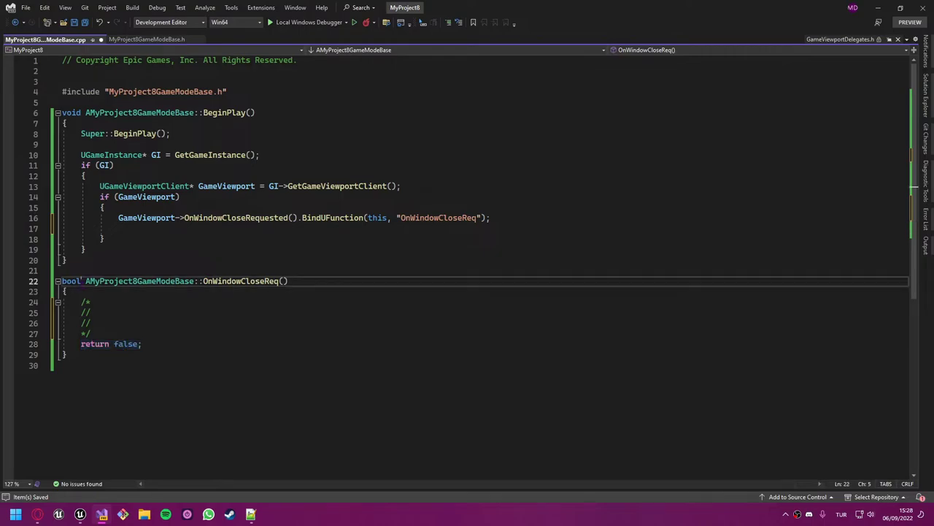
{"action": "double_click", "coordinate": [126, 344]}
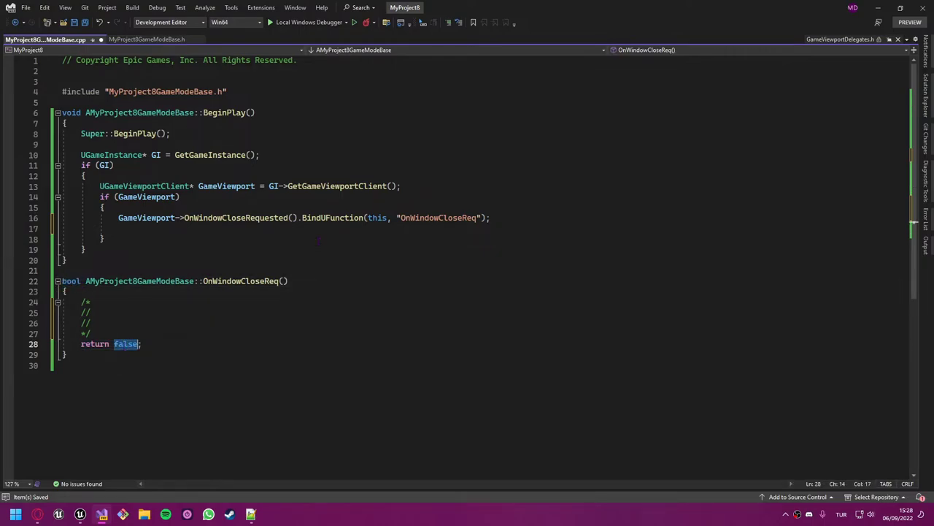
{"action": "left_click", "coordinate": [175, 344]}
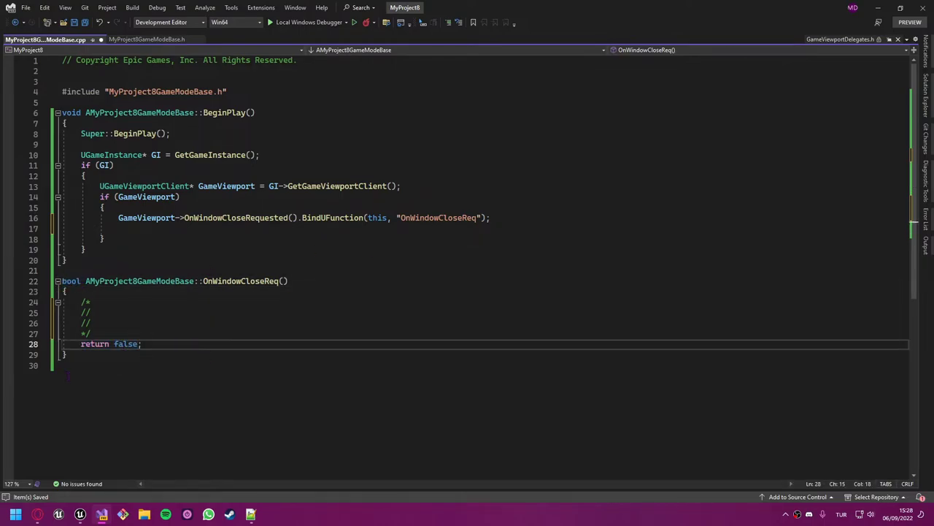
{"action": "double_click", "coordinate": [125, 344]}
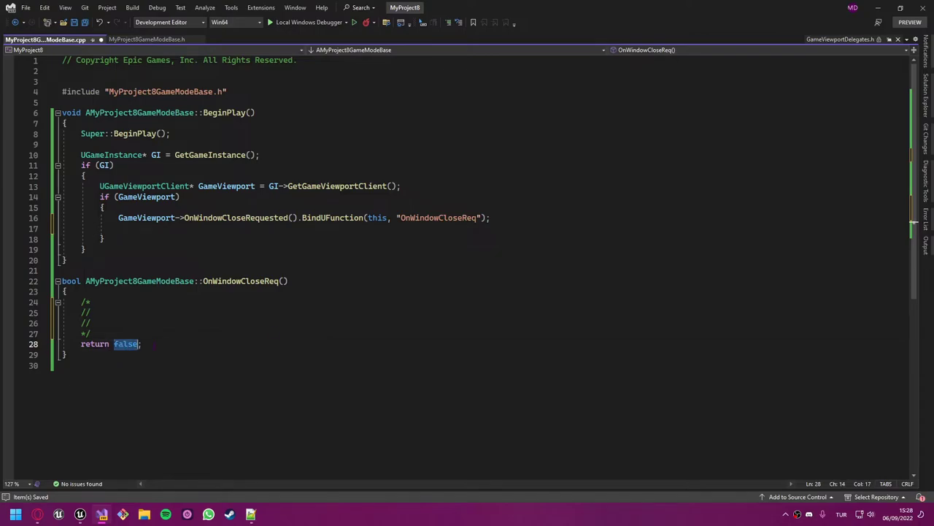
{"action": "type", "text": "true"}
Save the .cpp and live-compile it into Unreal with Ctrl+Alt+F11.
{"action": "left_click", "coordinate": [331, 302]}
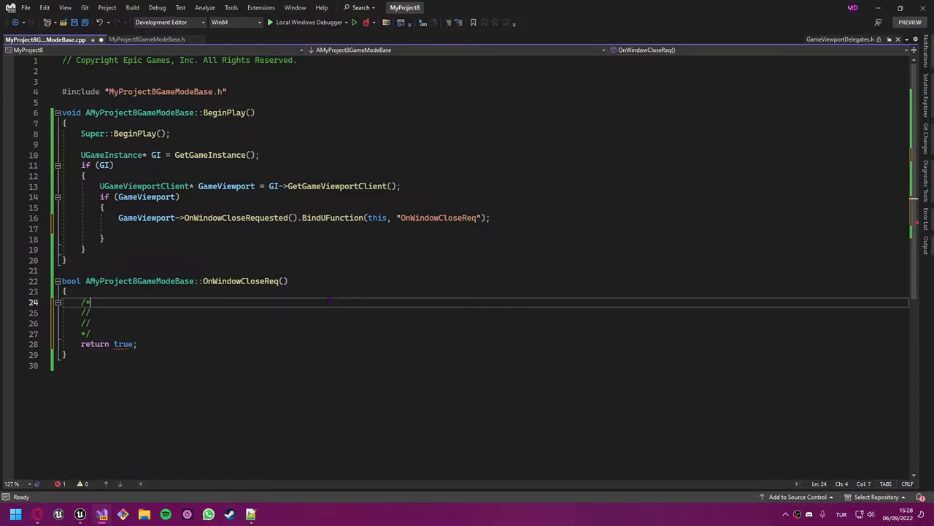
{"action": "key", "text": "ctrl+s"}
{"action": "key", "text": "ctrl+alt+F11"}
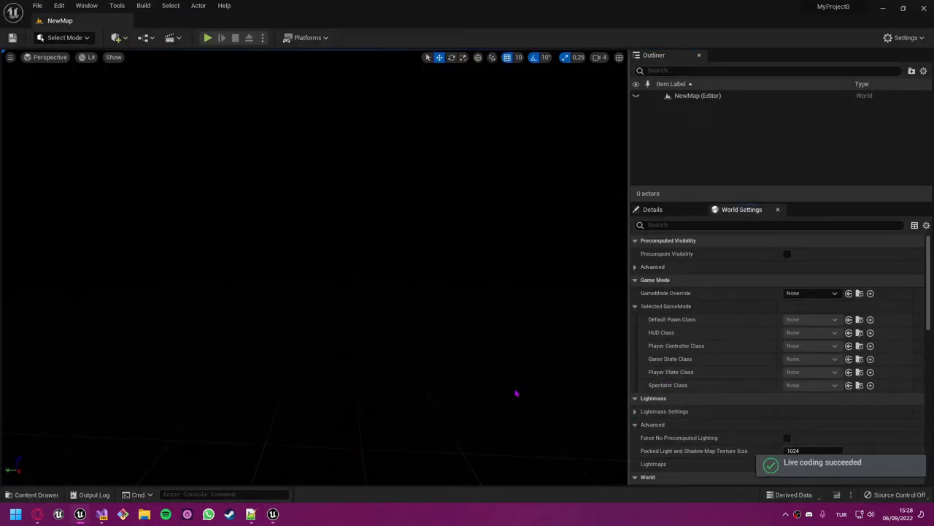
Set the level's game mode override to MyProject8GameModeBase and check the Maps & Modes project settings.
{"action": "left_click", "coordinate": [33, 494]}
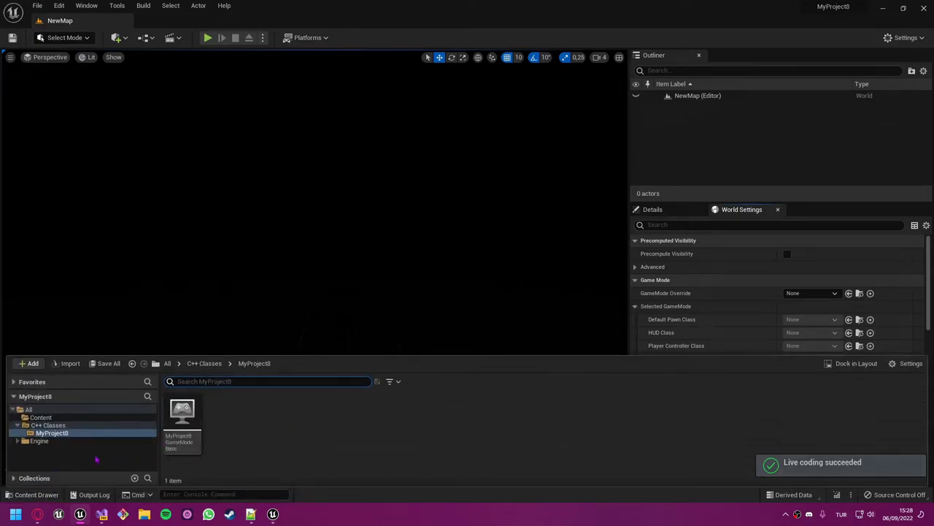
{"action": "left_click", "coordinate": [184, 420]}
{"action": "left_click", "coordinate": [810, 293]}
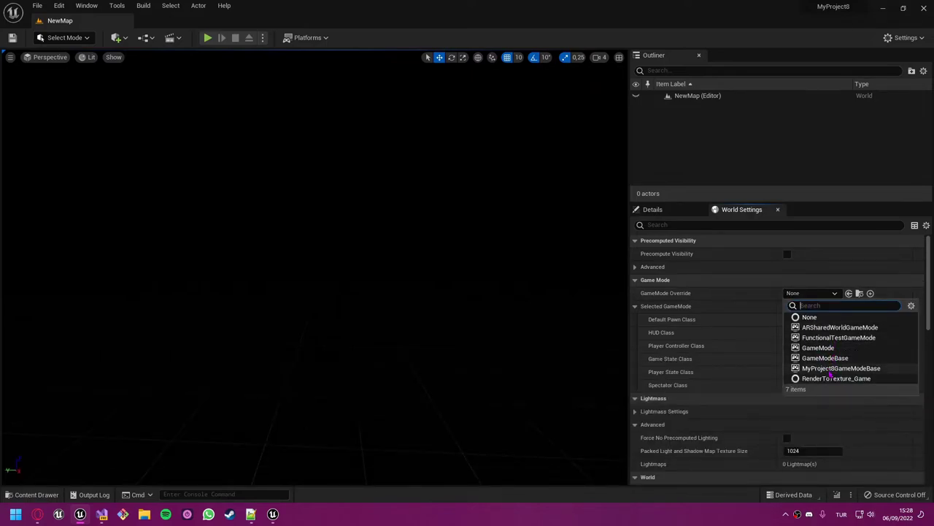
{"action": "left_click", "coordinate": [839, 368]}
{"action": "left_click", "coordinate": [32, 494]}
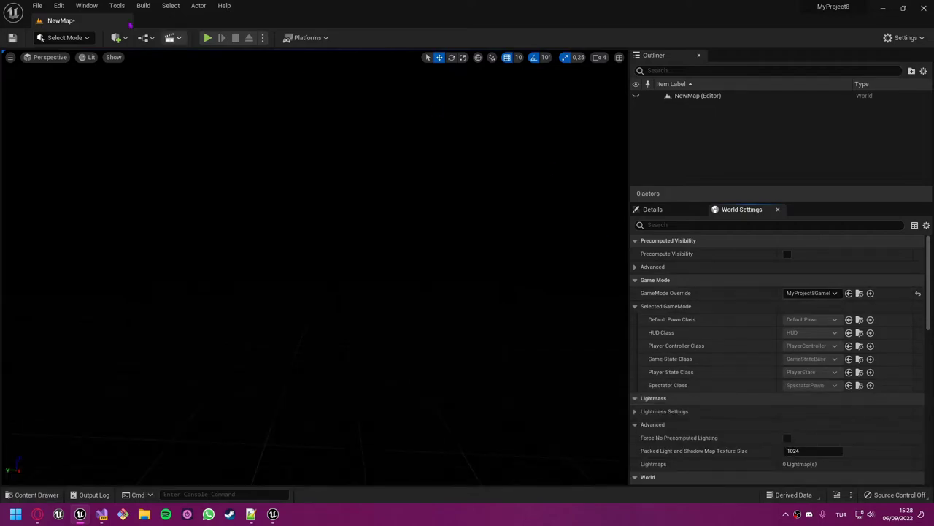
{"action": "left_click", "coordinate": [59, 5]}
{"action": "left_click", "coordinate": [123, 158]}
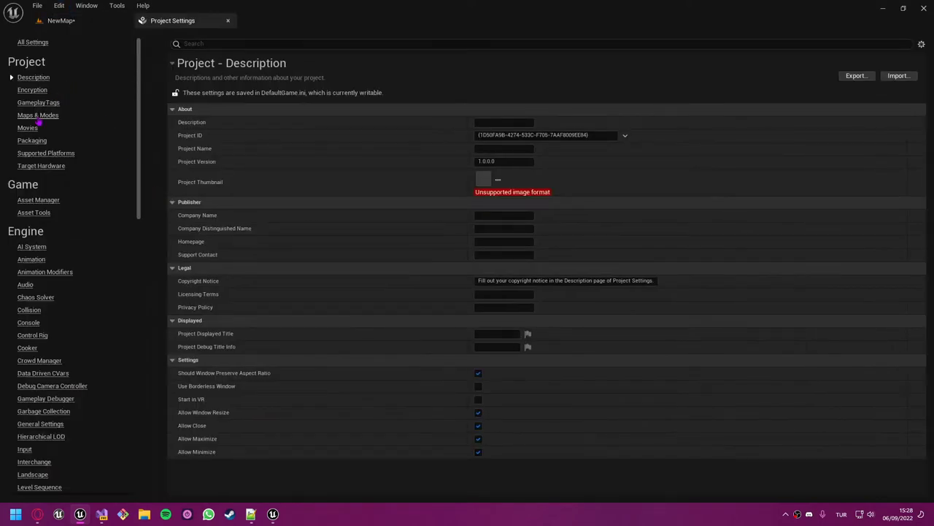
{"action": "left_click", "coordinate": [38, 115]}
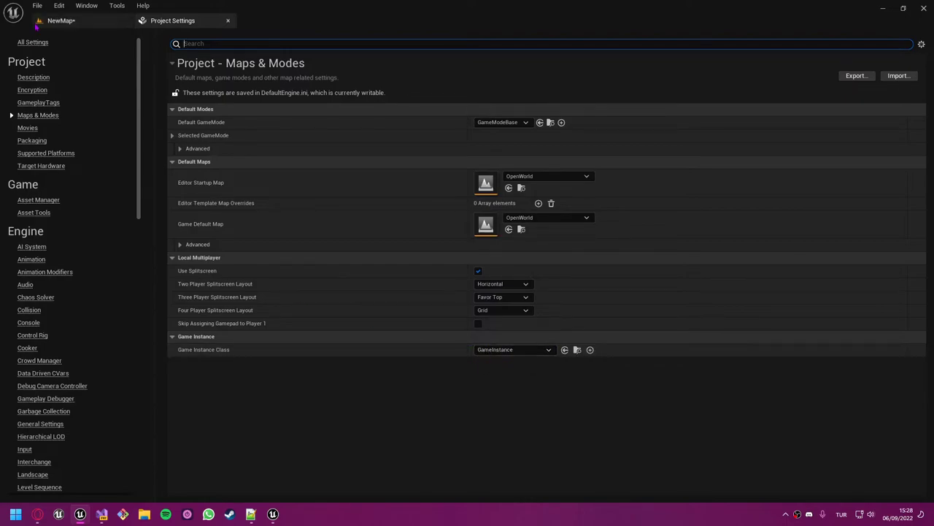
{"action": "left_click", "coordinate": [60, 21]}
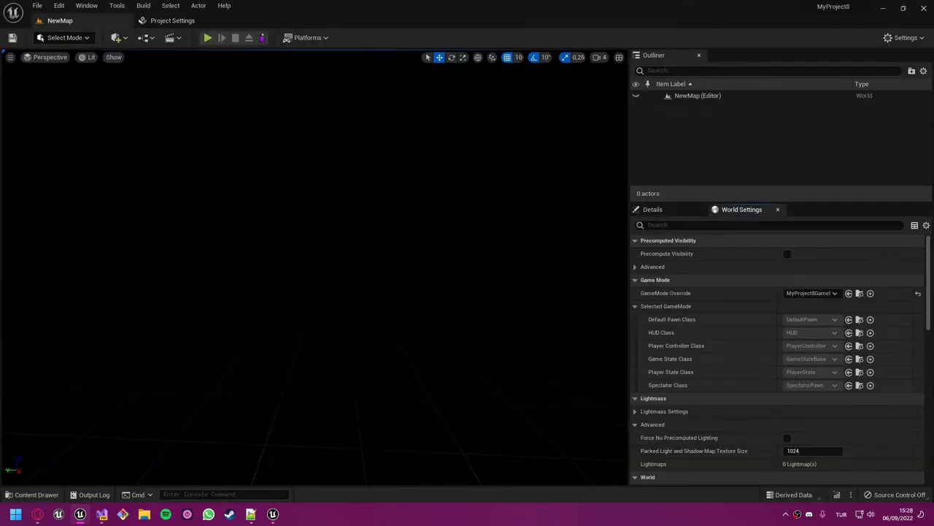
Run the NewMap level as a Standalone Game, close it with Esc, and return to Visual Studio.
{"action": "left_click", "coordinate": [263, 37]}
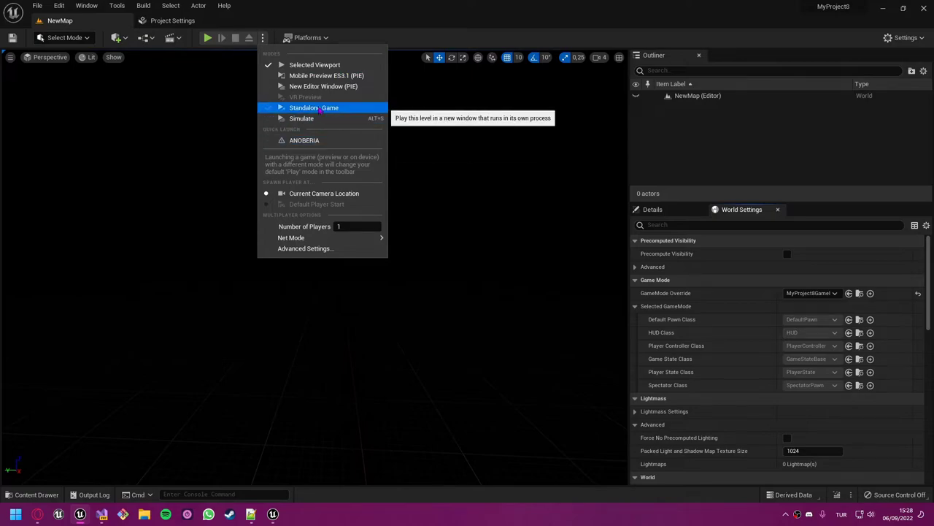
{"action": "left_click", "coordinate": [319, 108]}
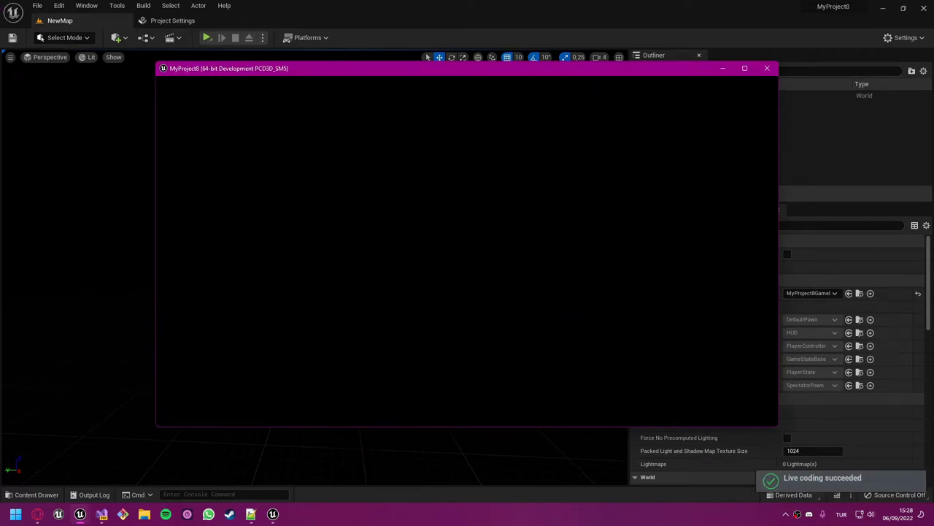
{"action": "key", "text": "Escape"}
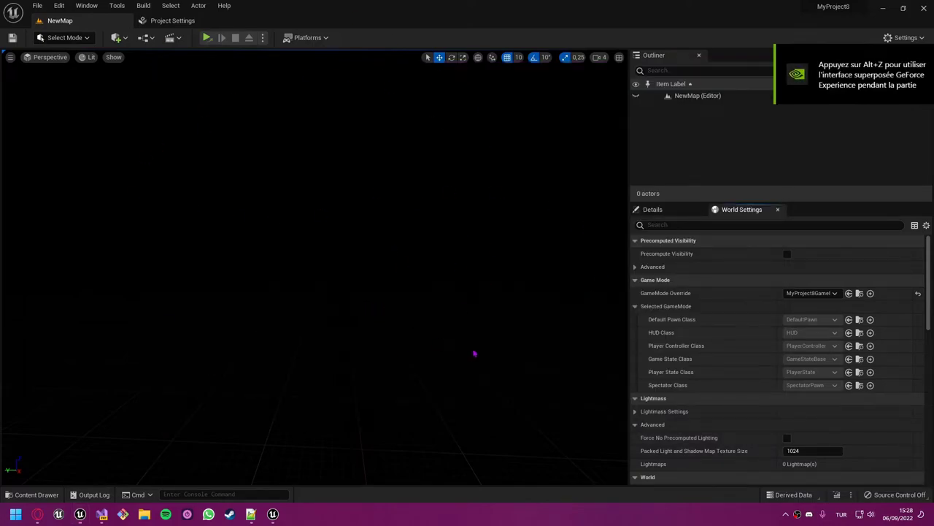
{"action": "left_click", "coordinate": [684, 165]}
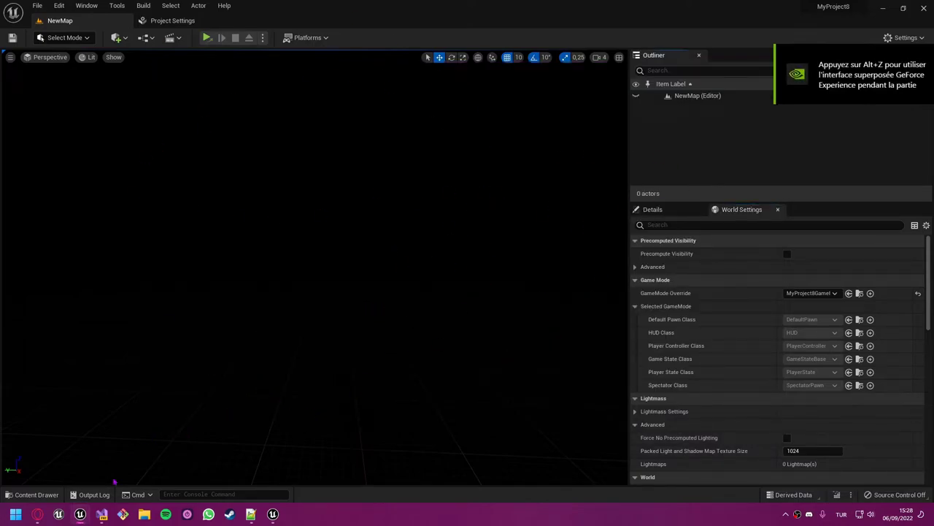
{"action": "key", "text": "alt+Tab"}
Make OnWindowCloseReq return false and insert blank lines above the return statement.
{"action": "left_click", "coordinate": [110, 344]}
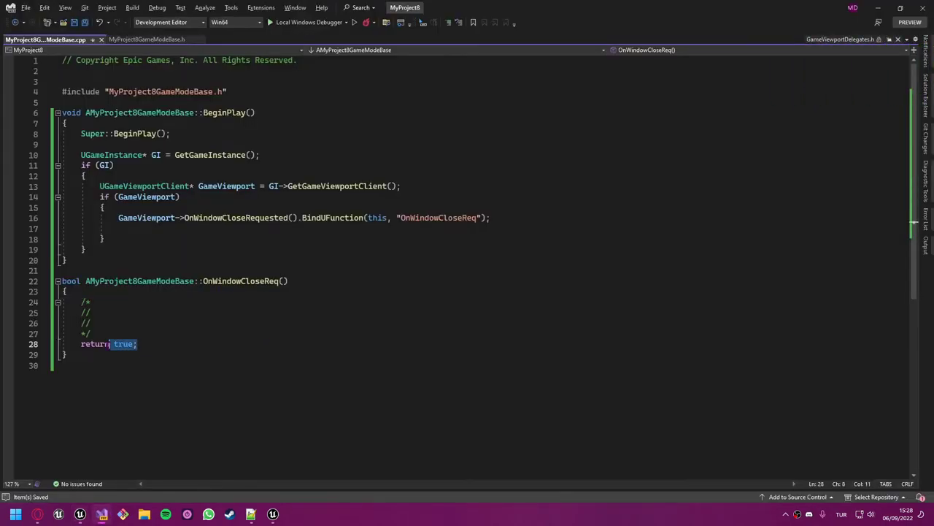
{"action": "double_click", "coordinate": [122, 344]}
{"action": "type", "text": "false"}
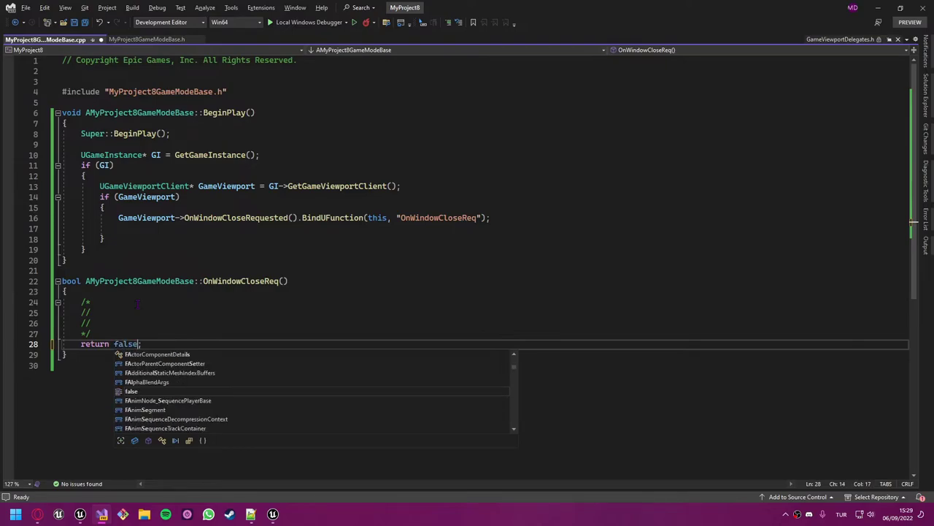
{"action": "type", "text": ";"}
{"action": "left_click", "coordinate": [90, 333]}
{"action": "key", "text": "Return"}
{"action": "key", "text": "Return"}
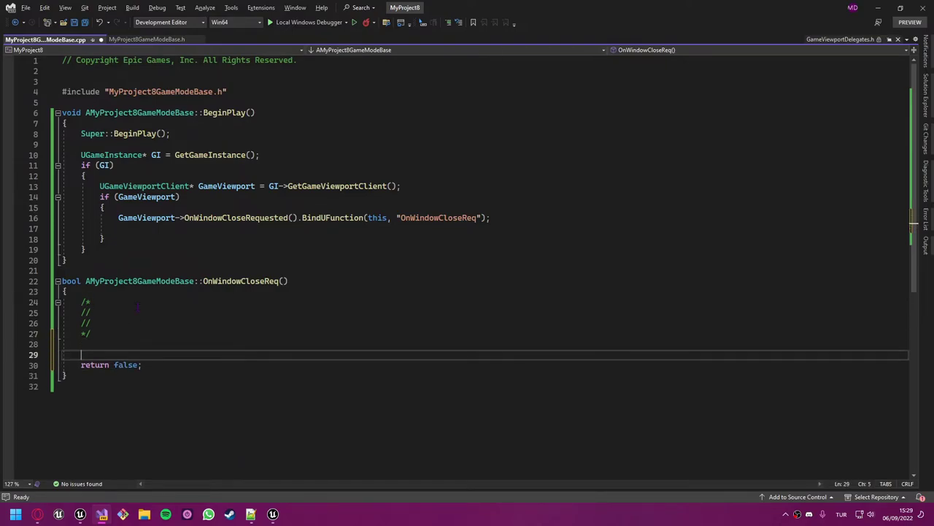
{"action": "key", "text": "Return"}
{"action": "left_click", "coordinate": [91, 355]}
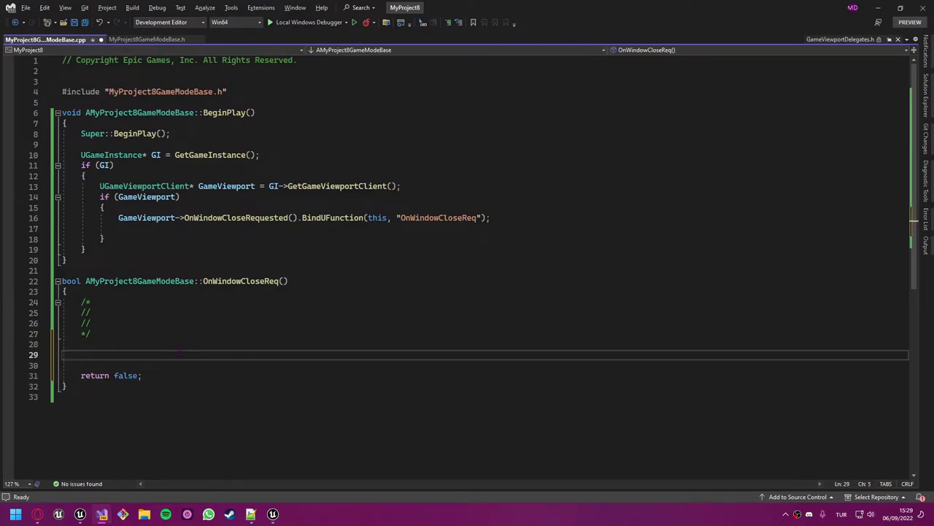
Add GEngine->AddOnScreenDebugMessage(-1, 1.f, FColor::Red, "Window close req"); and save the file.
{"action": "type", "text": "GEngine-Z"}
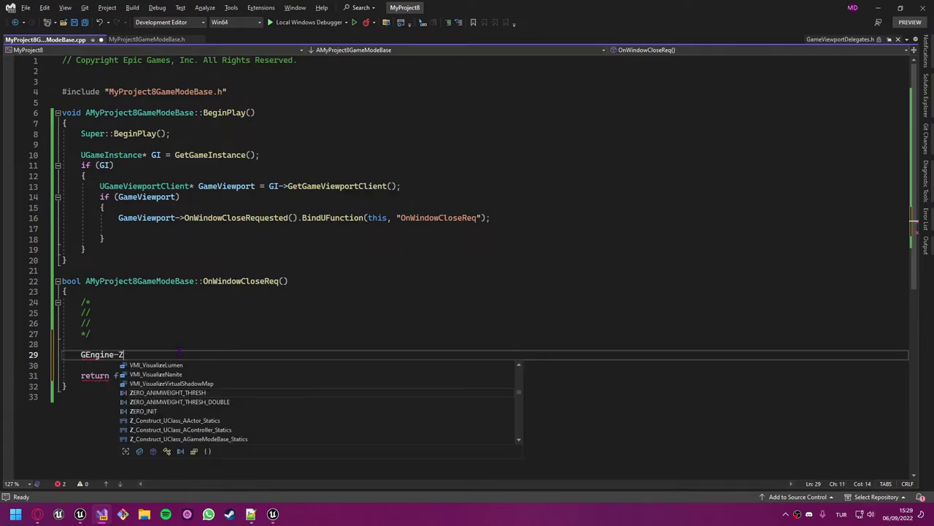
{"action": "key", "text": "BackSpace"}
{"action": "type", "text": ">AddOn"}
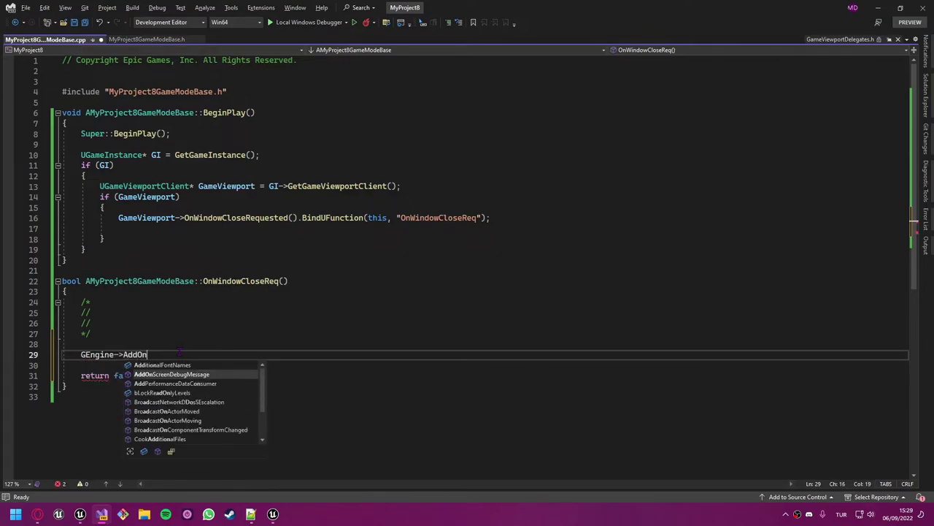
{"action": "type", "text": "Sc"}
{"action": "key", "text": "Tab"}
{"action": "type", "text": "("}
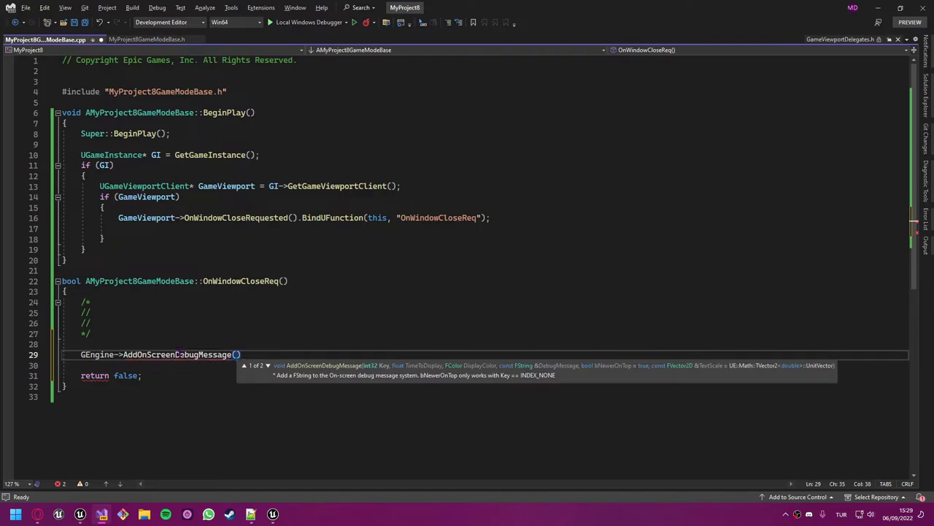
{"action": "type", "text": "-1, 1"}
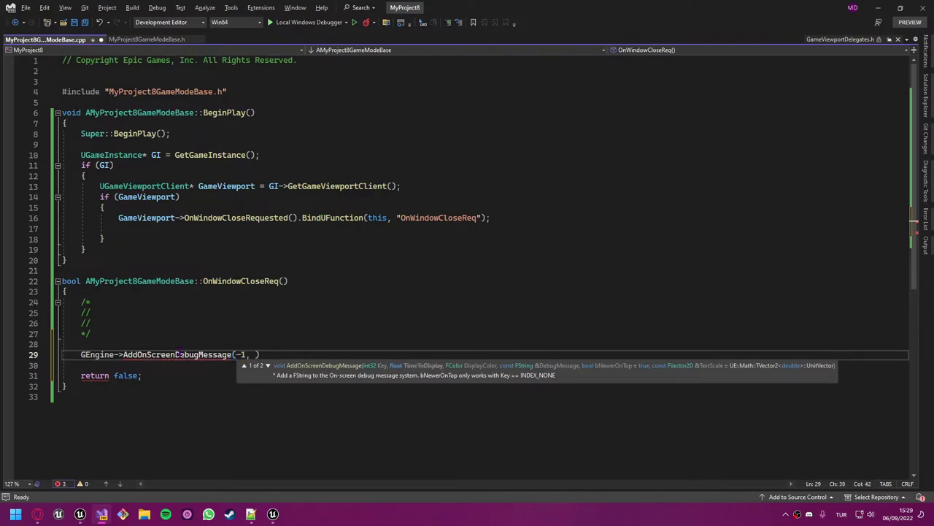
{"action": "type", "text": ".f, FCo"}
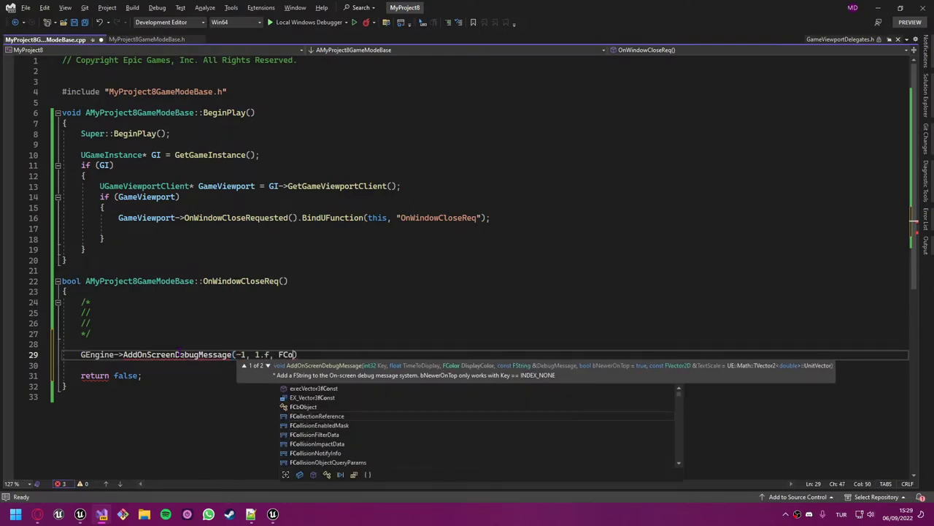
{"action": "key", "text": "Tab"}
{"action": "type", "text": "::Redd"}
{"action": "key", "text": "BackSpace"}
{"action": "type", "text": ","}
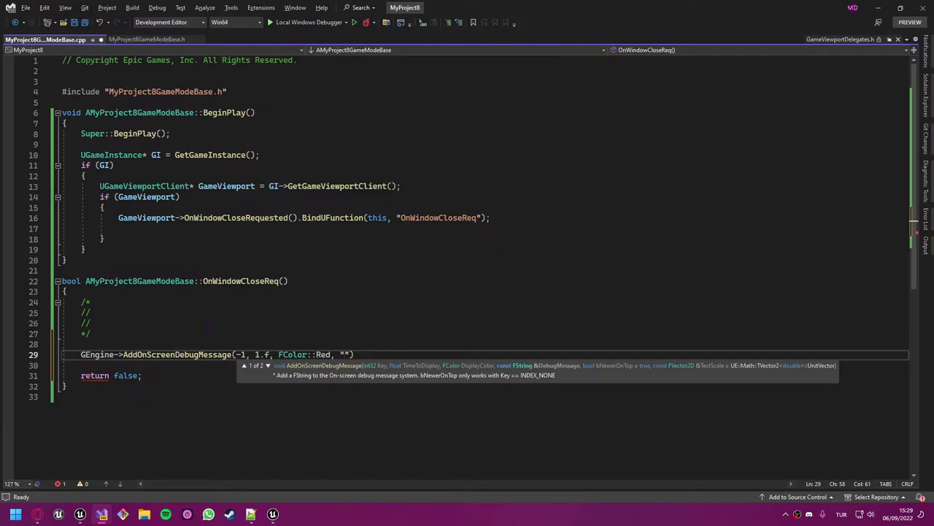
{"action": "left_click_drag", "start_coordinate": [204, 281], "coordinate": [242, 281]}
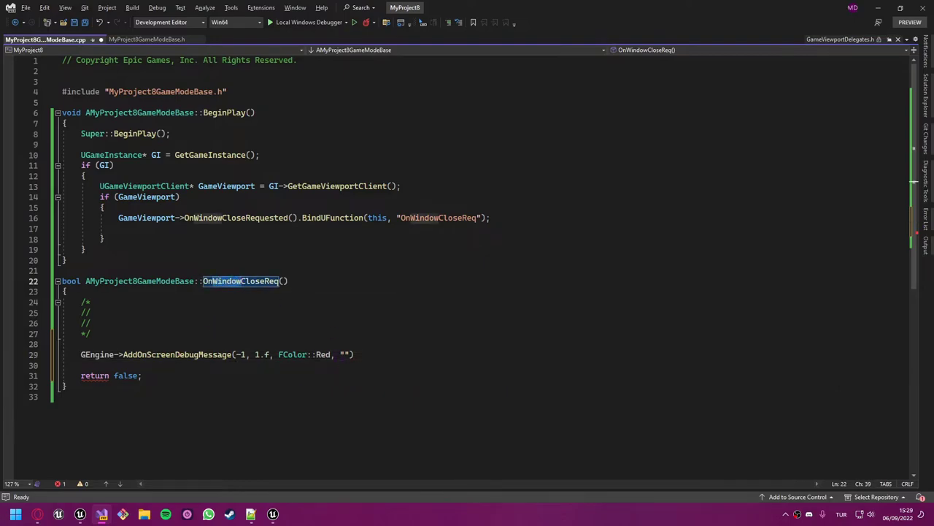
{"action": "left_click", "coordinate": [344, 354]}
{"action": "type", "text": "Window close req"}
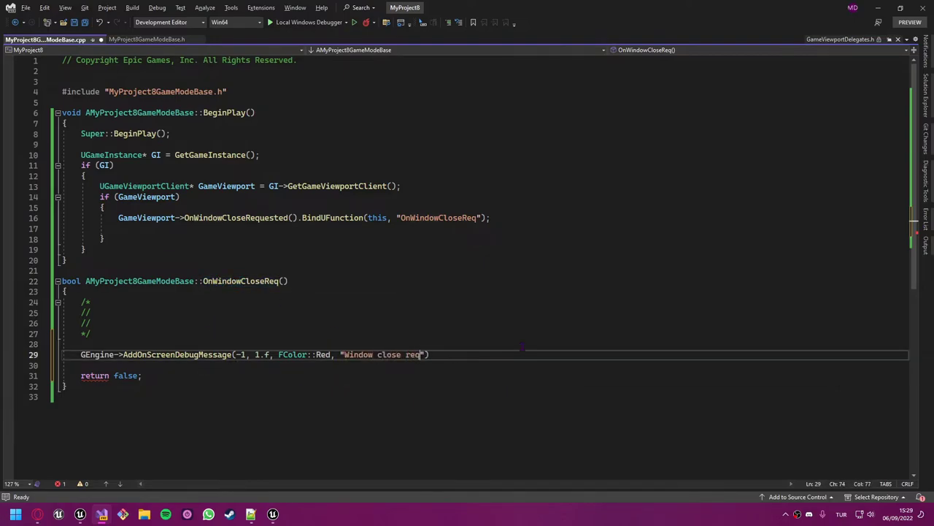
{"action": "type", "text": ";"}
{"action": "key", "text": "ctrl+s"}
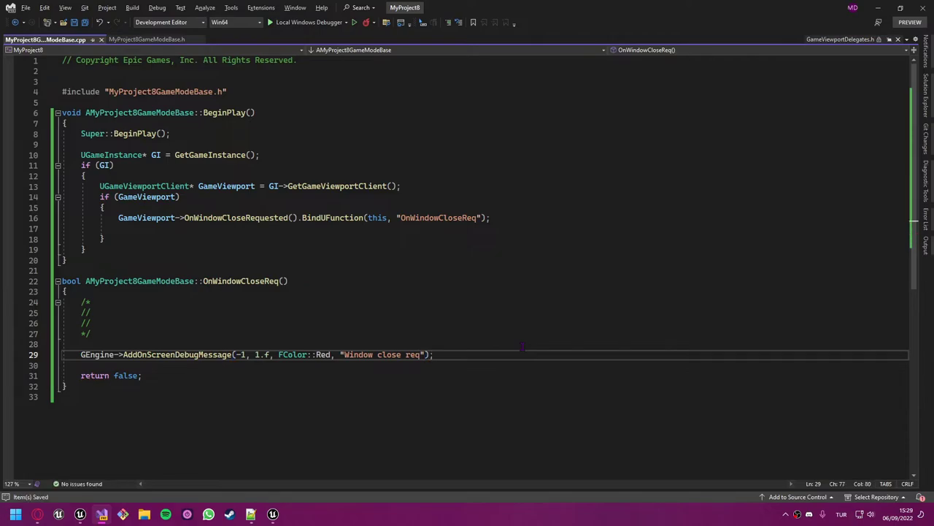
Live-compile the edited game mode with Ctrl+Alt+F11, then read and dismiss the standalone game's crash report.
{"action": "key", "text": "ctrl+alt+F11"}
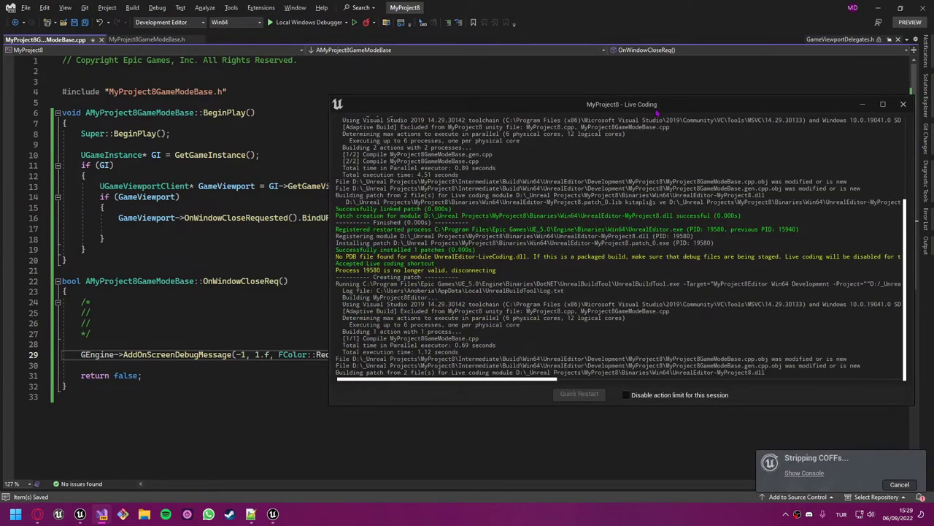
{"action": "key", "text": "alt+Tab"}
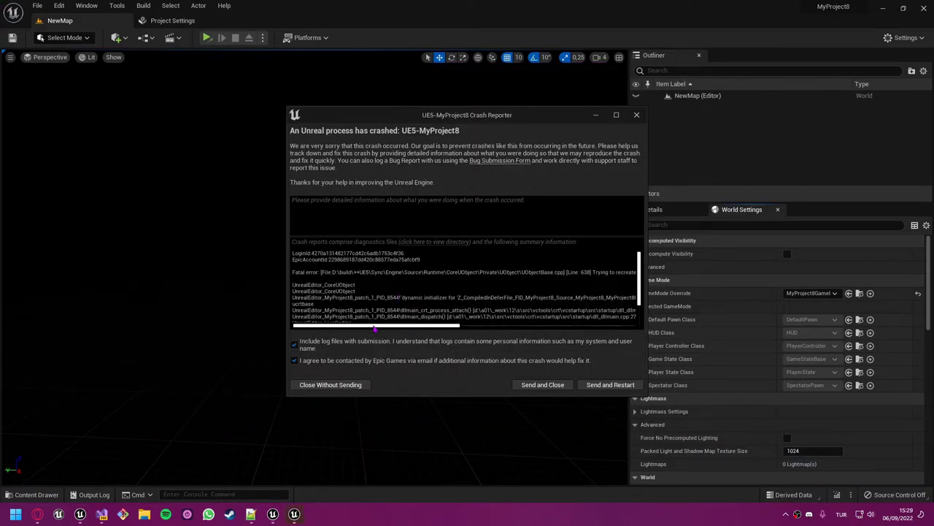
{"action": "left_click_drag", "start_coordinate": [375, 329], "coordinate": [476, 325]}
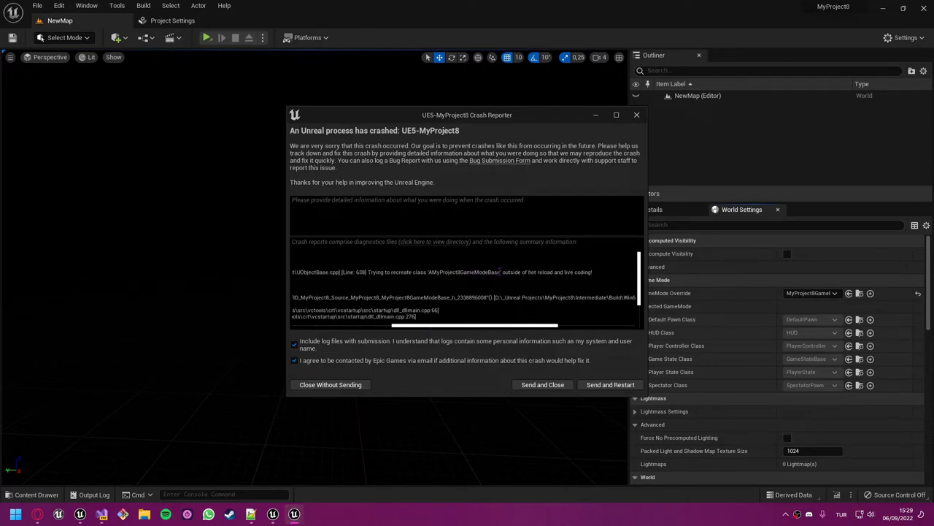
{"action": "left_click_drag", "start_coordinate": [523, 272], "coordinate": [593, 272]}
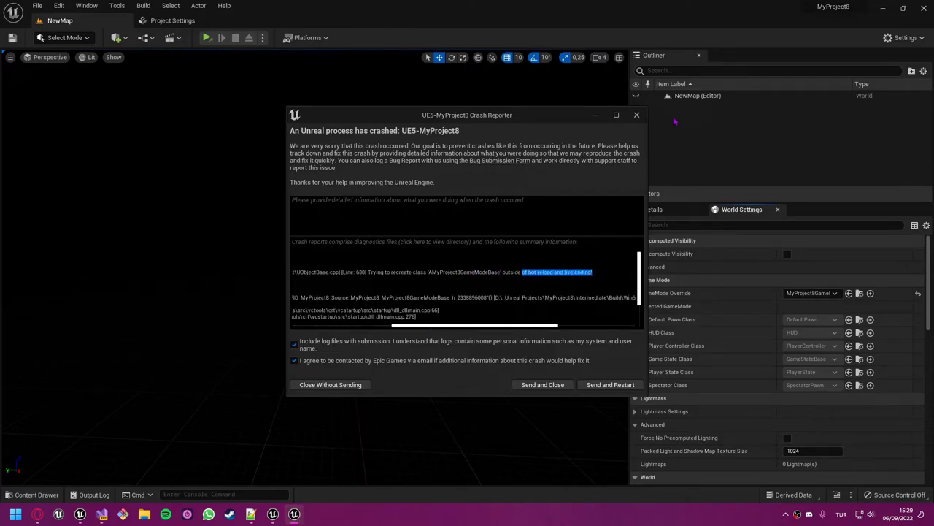
{"action": "left_click", "coordinate": [636, 115]}
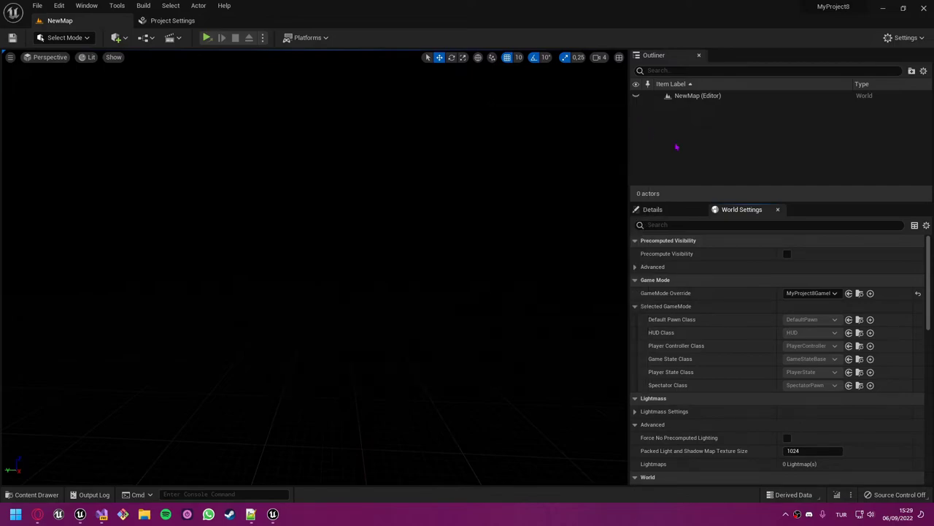
Close Unreal Editor and the Live Coding log, then build MyProject8 with Ctrl+Shift+B.
{"action": "left_click", "coordinate": [925, 13]}
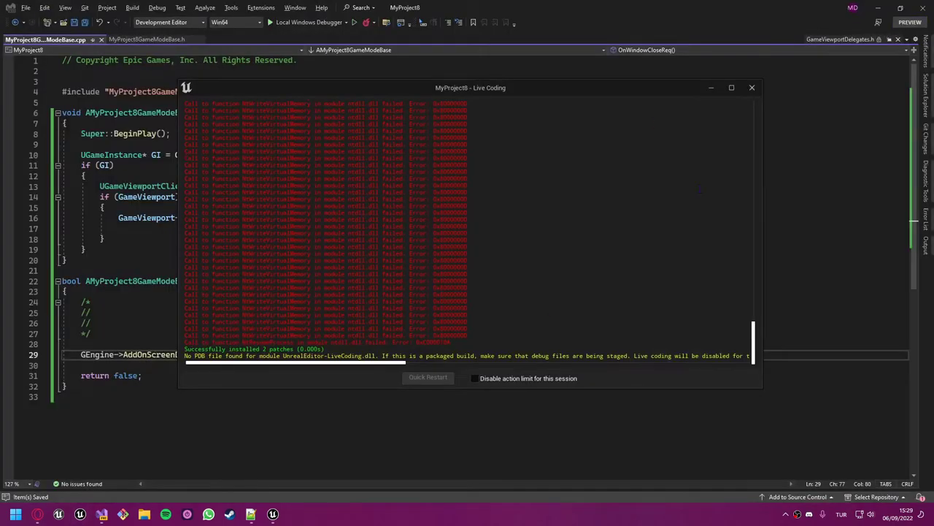
{"action": "left_click", "coordinate": [752, 87]}
{"action": "left_click", "coordinate": [345, 377]}
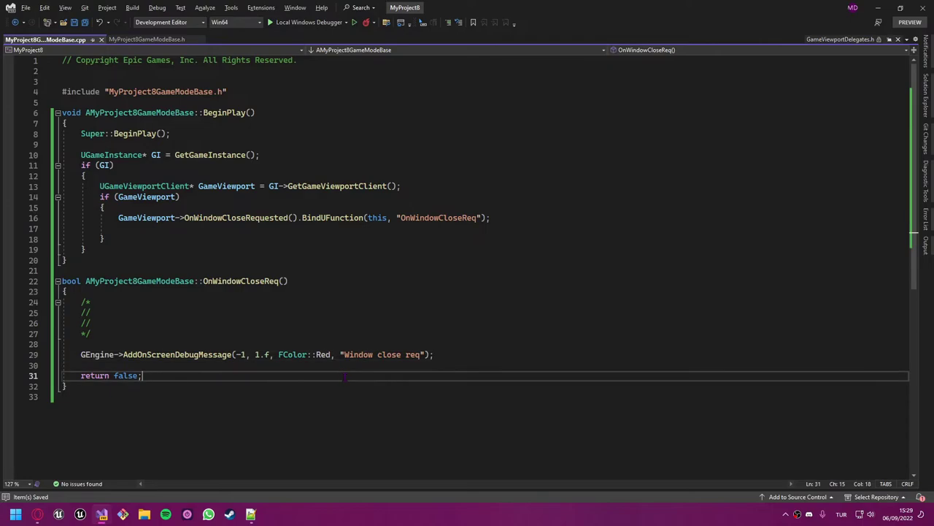
{"action": "key", "text": "ctrl+shift+b"}
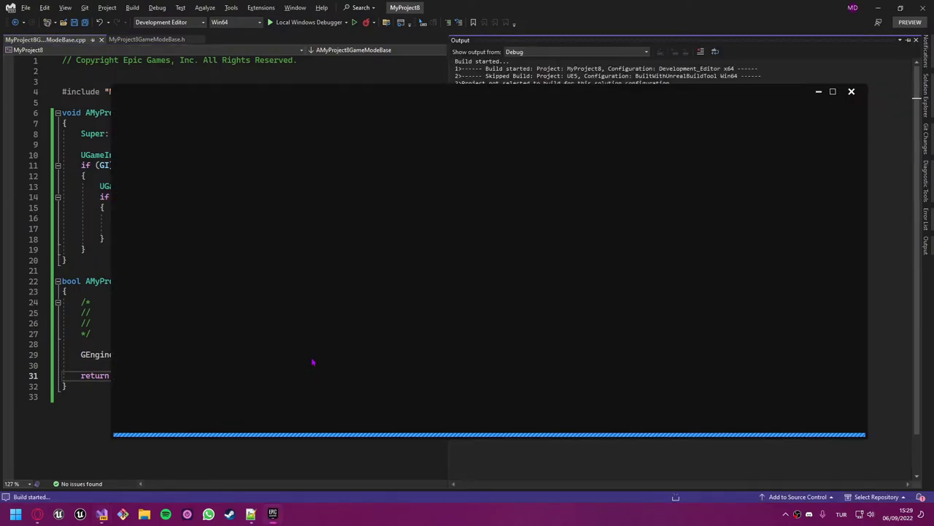
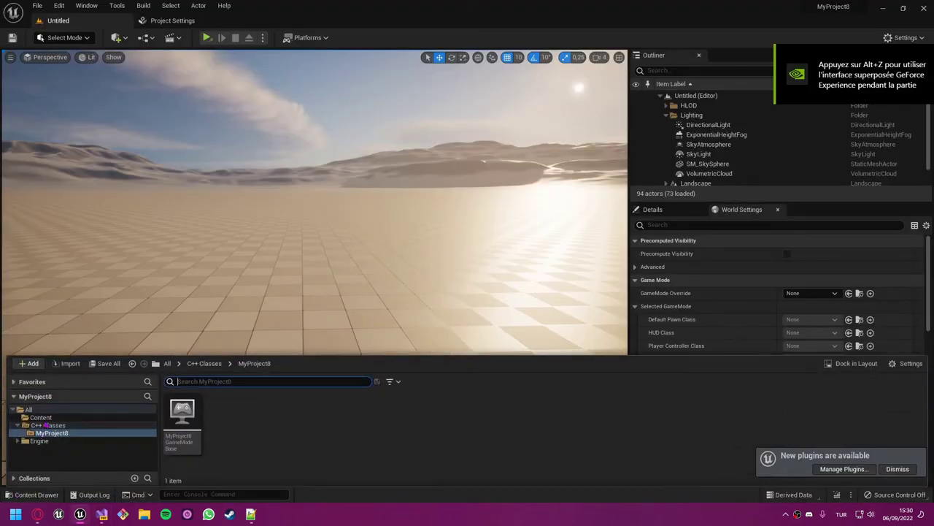
Open the NewMap level in the Unreal Editor.
{"action": "double_click", "coordinate": [182, 416]}
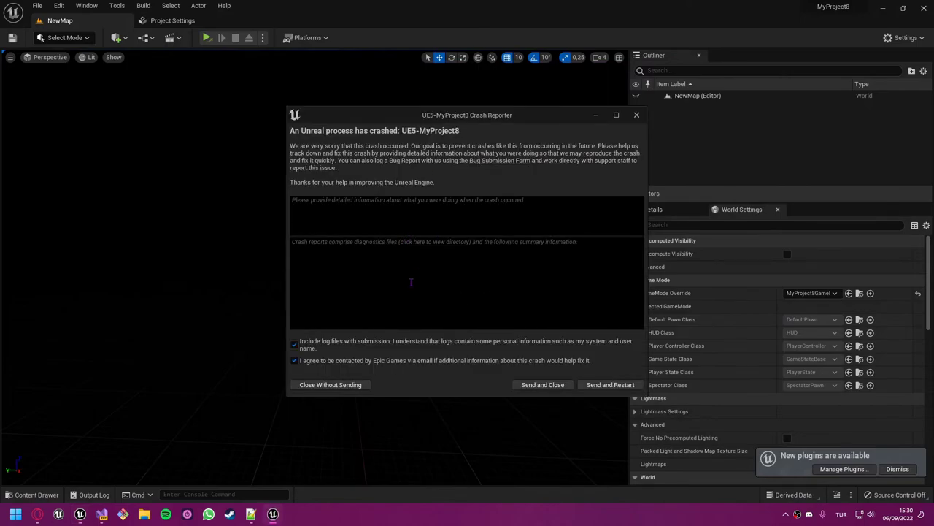
{"action": "mouse_move", "coordinate": [397, 326]}
{"action": "left_mouse_down"}
{"action": "mouse_move", "coordinate": [524, 306]}
{"action": "mouse_move", "coordinate": [462, 329]}
{"action": "mouse_move", "coordinate": [530, 326]}
{"action": "left_mouse_up"}
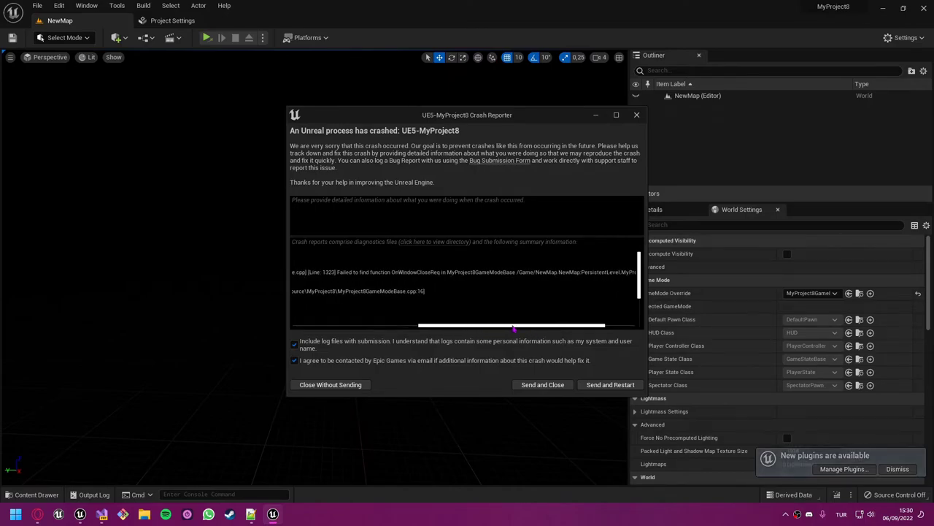
{"action": "left_click_drag", "start_coordinate": [530, 326], "coordinate": [496, 327]}
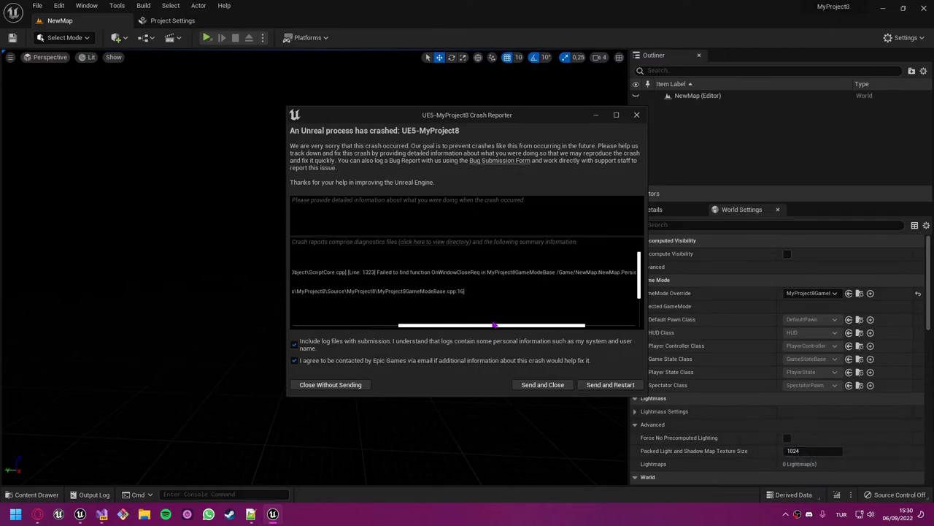
Read the crash summary's missing OnWindowCloseReq function error, then close the Crash Reporter.
{"action": "left_click_drag", "start_coordinate": [377, 271], "coordinate": [433, 271]}
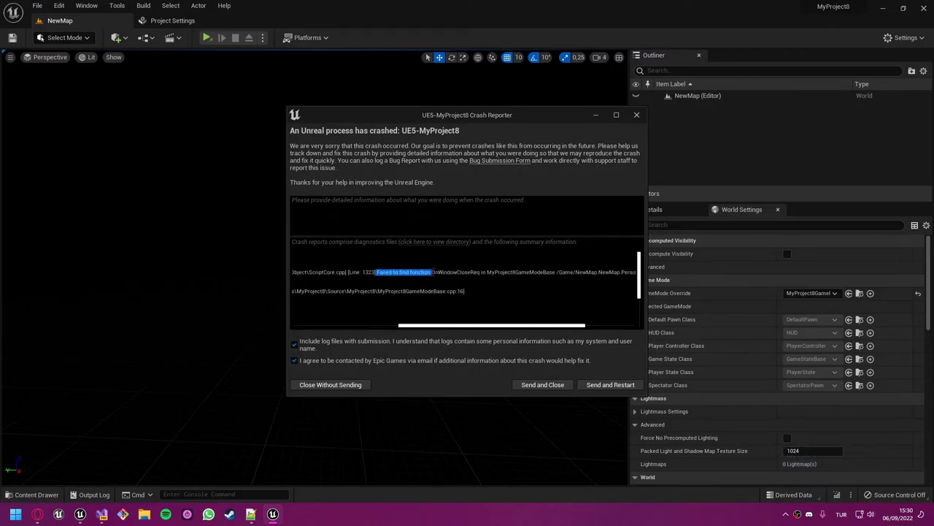
{"action": "left_click", "coordinate": [468, 301]}
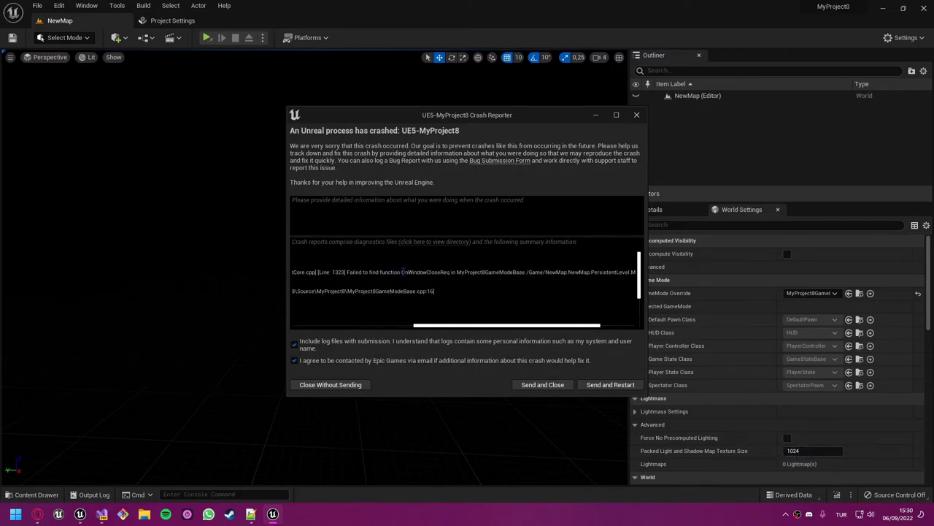
{"action": "double_click", "coordinate": [402, 272]}
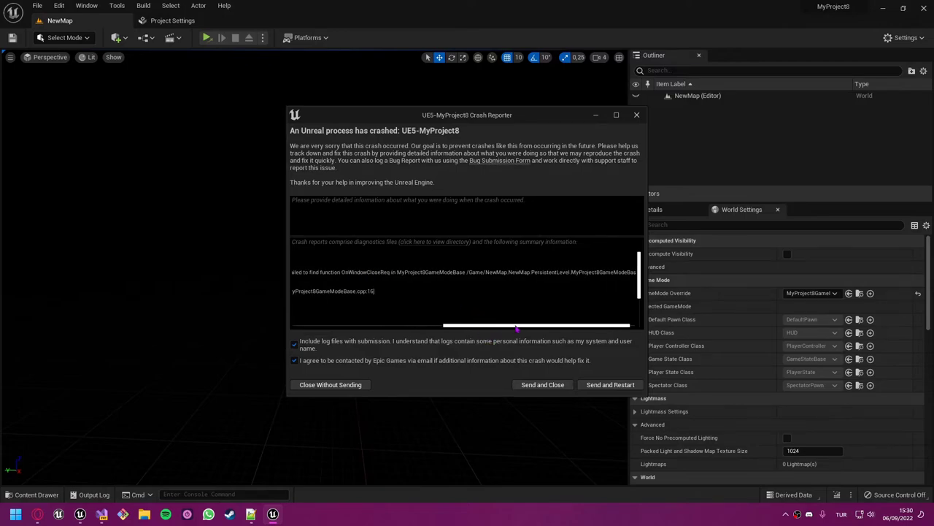
{"action": "left_click", "coordinate": [636, 114]}
Add UFUNCTION() above the OnWindowCloseReq declaration in the header and save it.
{"action": "left_click", "coordinate": [102, 513]}
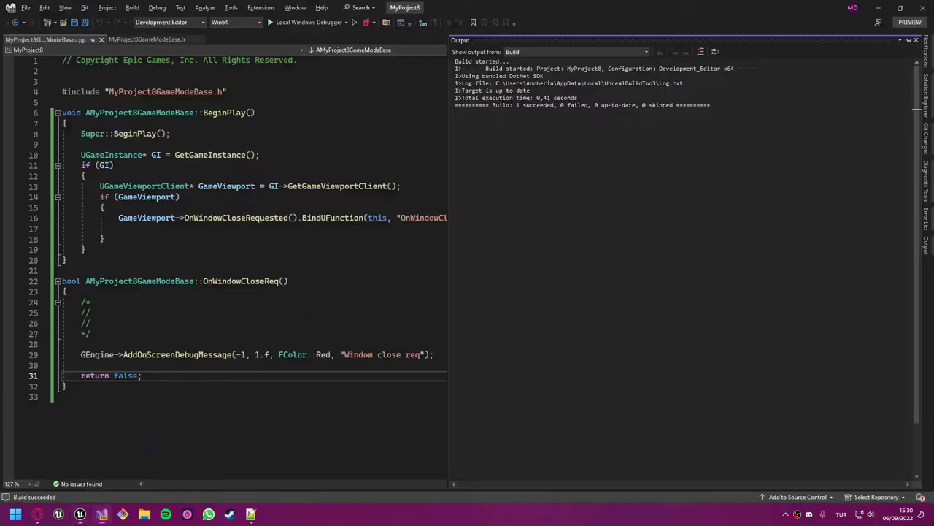
{"action": "left_click", "coordinate": [148, 39]}
{"action": "double_click", "coordinate": [138, 268]}
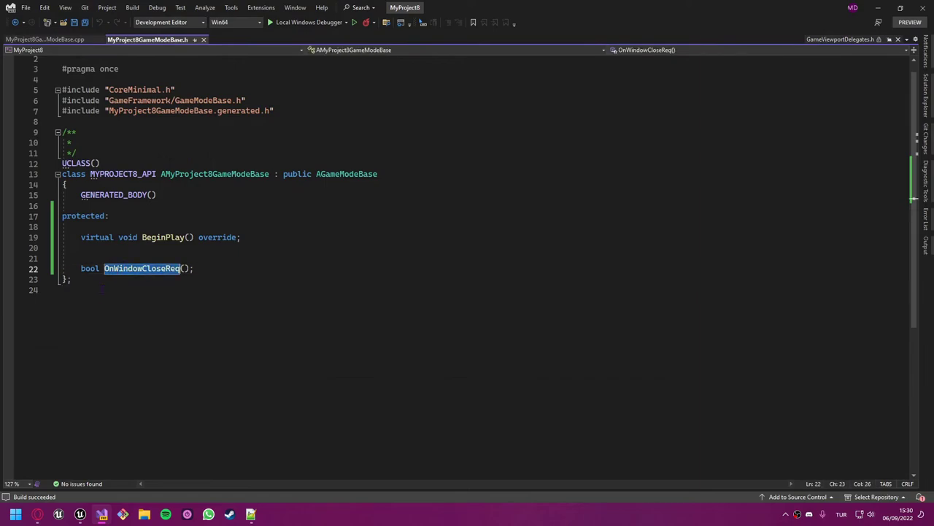
{"action": "left_click", "coordinate": [81, 257]}
{"action": "type", "text": "UFU"}
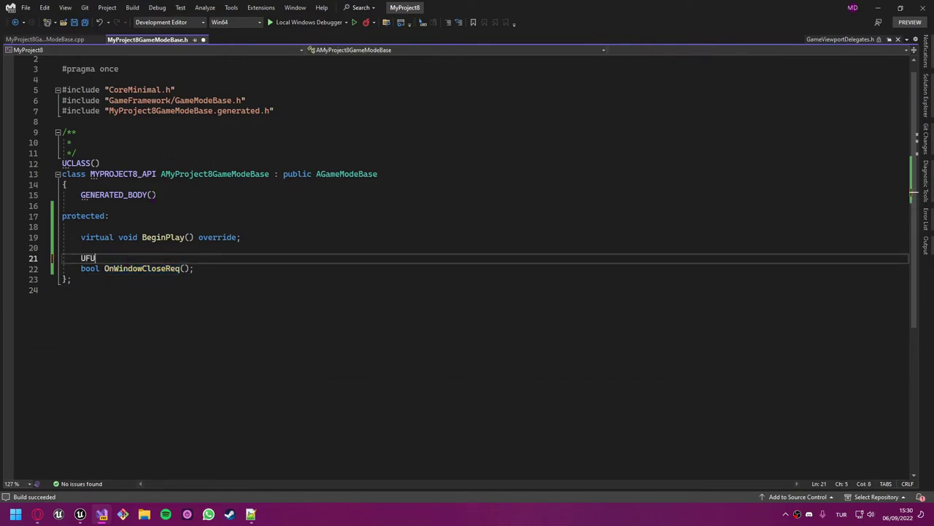
{"action": "type", "text": "NCTION()"}
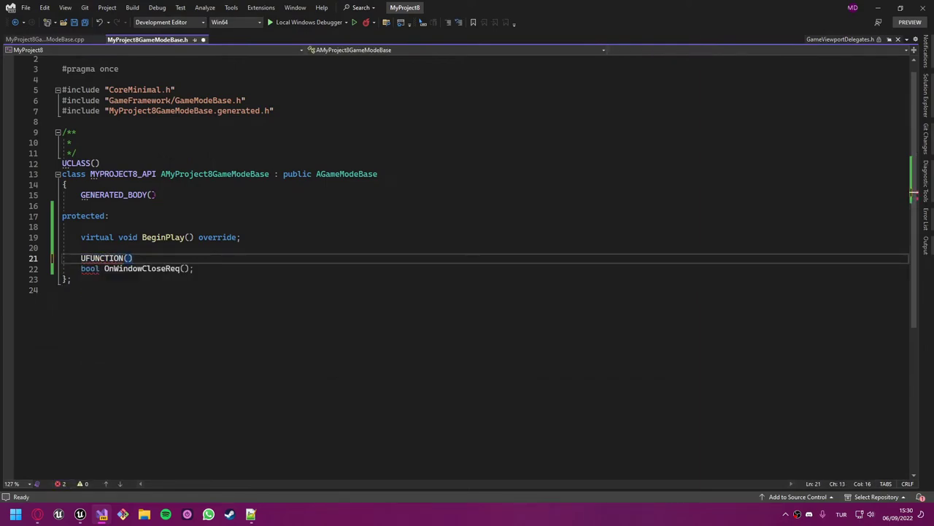
{"action": "key", "text": "ctrl+s"}
Check the BindUFunction call in MyProject8GameModeBase.cpp and glance at the Unreal Editor.
{"action": "key", "text": "Down"}
{"action": "key", "text": "Down"}
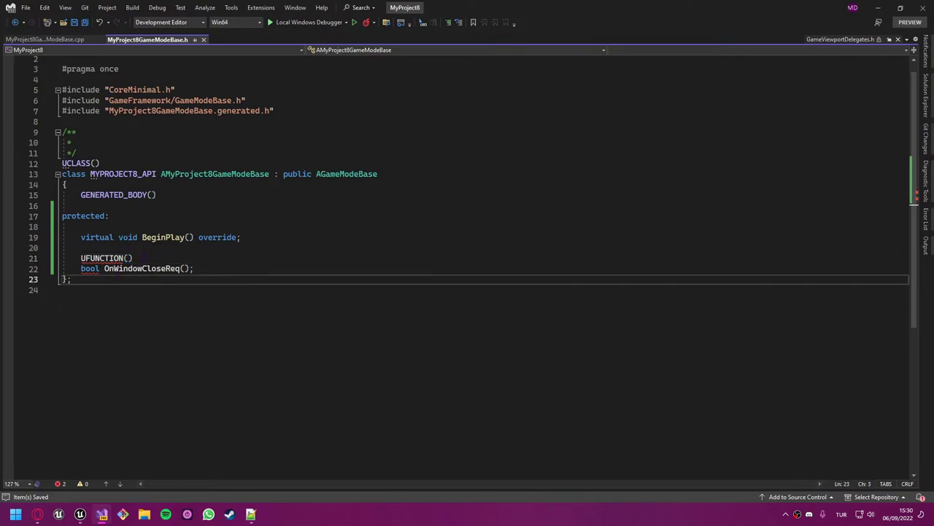
{"action": "key", "text": "Up"}
{"action": "key", "text": "Up"}
{"action": "key", "text": "ctrl+Tab"}
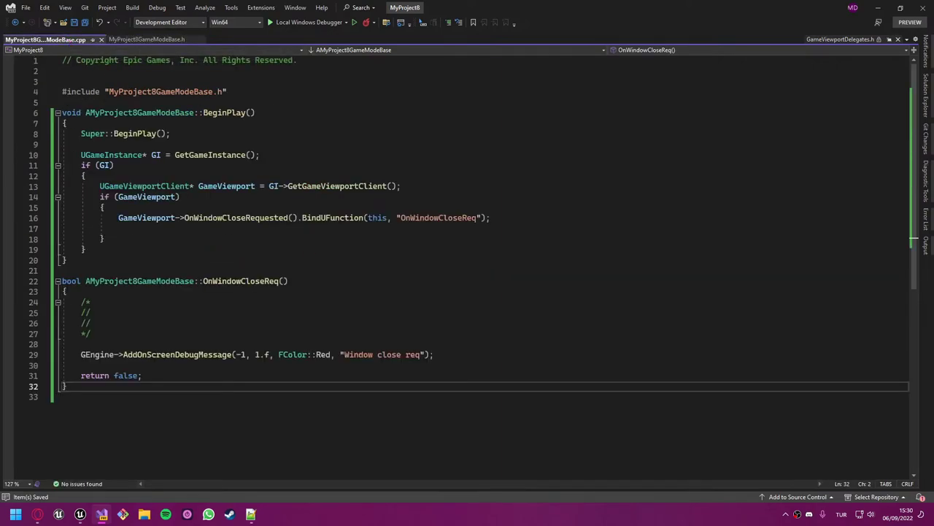
{"action": "left_click", "coordinate": [303, 217]}
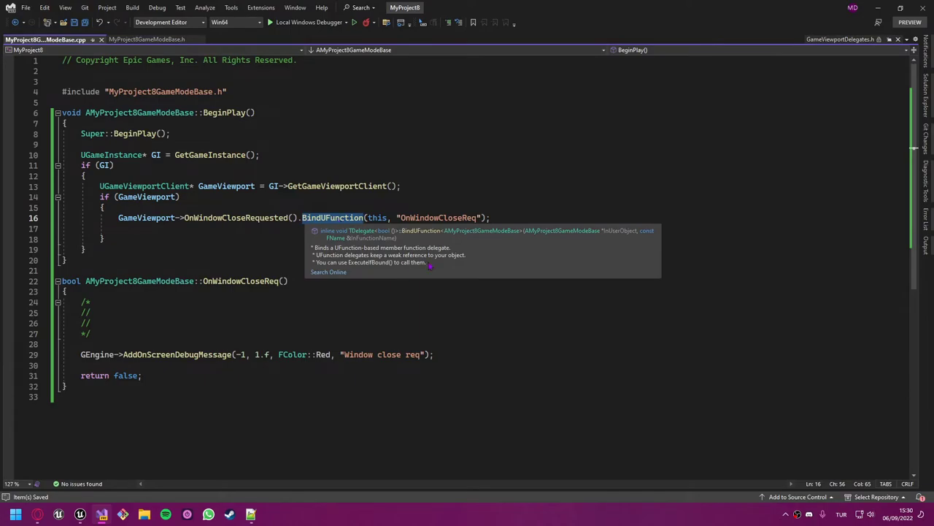
{"action": "left_click", "coordinate": [80, 514]}
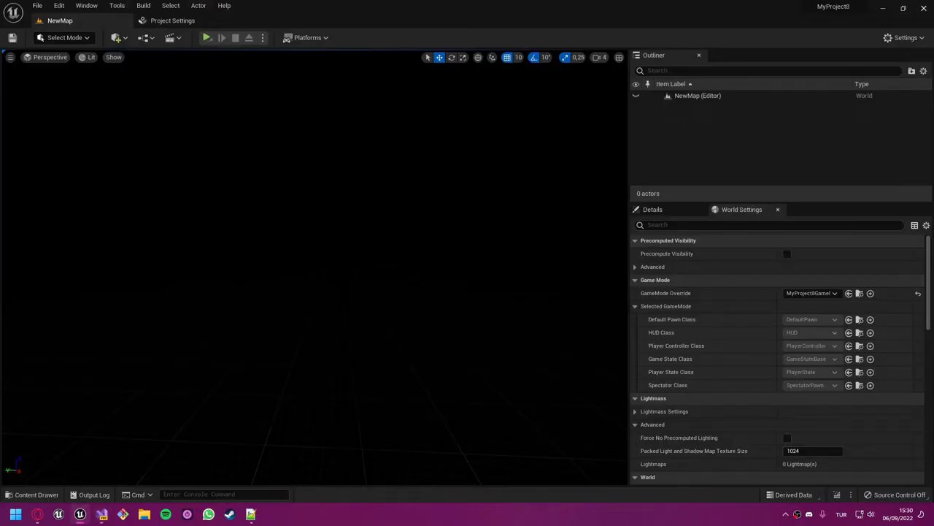
{"action": "left_click", "coordinate": [925, 9]}
{"action": "left_click", "coordinate": [91, 301]}
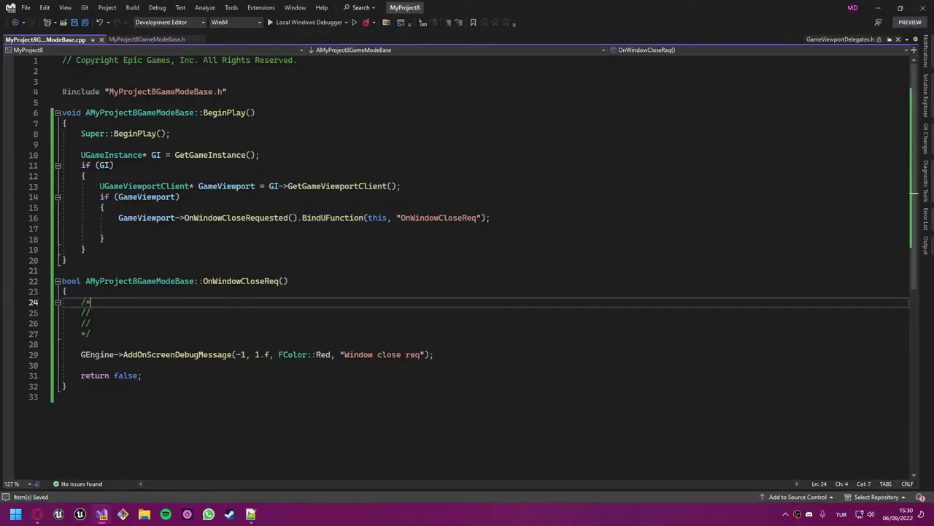
Rebuild the project with Ctrl+Shift+B and recheck the UFUNCTION() macro line in the header.
{"action": "key", "text": "ctrl+shift+b"}
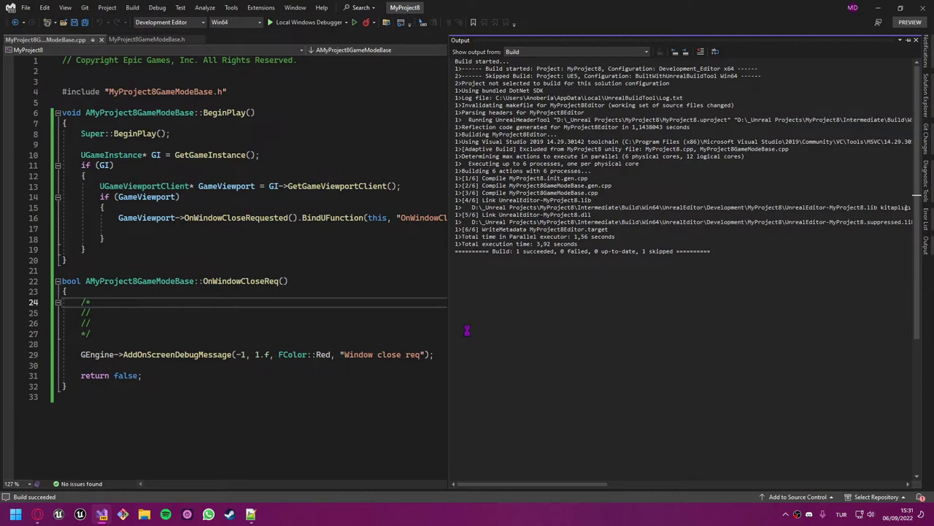
{"action": "key", "text": "ctrl+shift+b"}
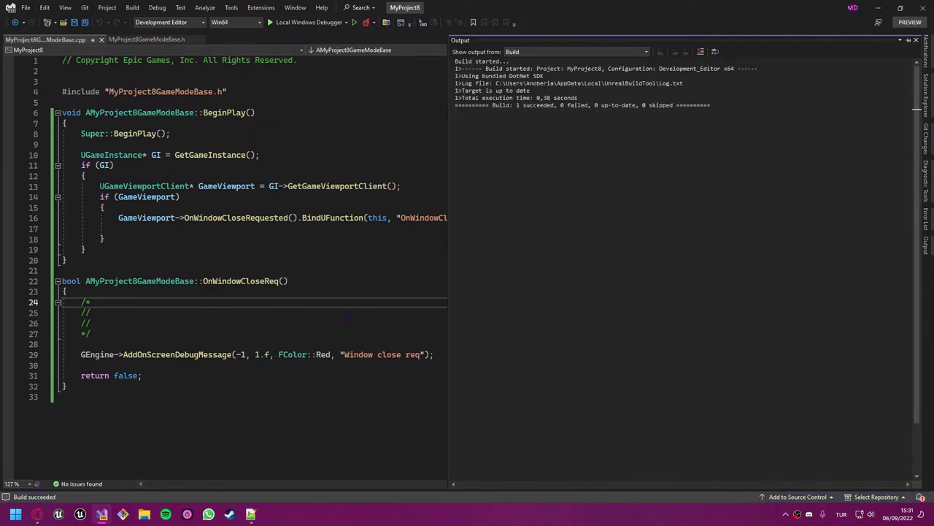
{"action": "left_click", "coordinate": [348, 317]}
{"action": "left_click", "coordinate": [146, 39]}
{"action": "left_click", "coordinate": [74, 279]}
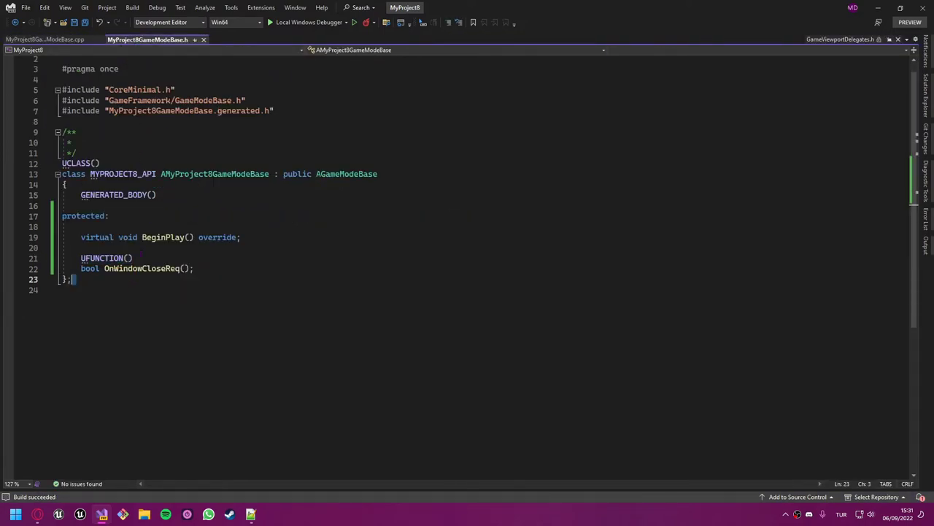
{"action": "left_click_drag", "start_coordinate": [133, 257], "coordinate": [81, 258]}
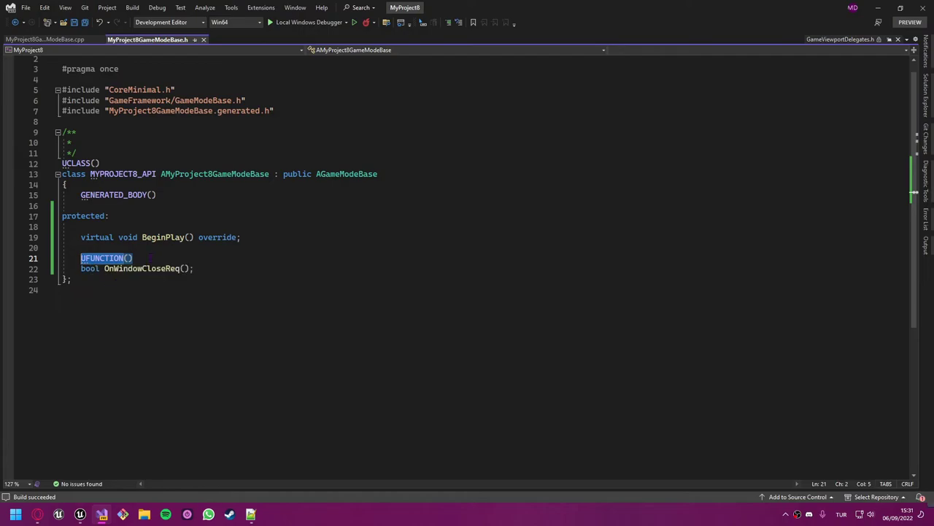
{"action": "key", "text": "End"}
In Unreal, bring up the Content Drawer and open the NewMap level.
{"action": "key", "text": "alt+Tab"}
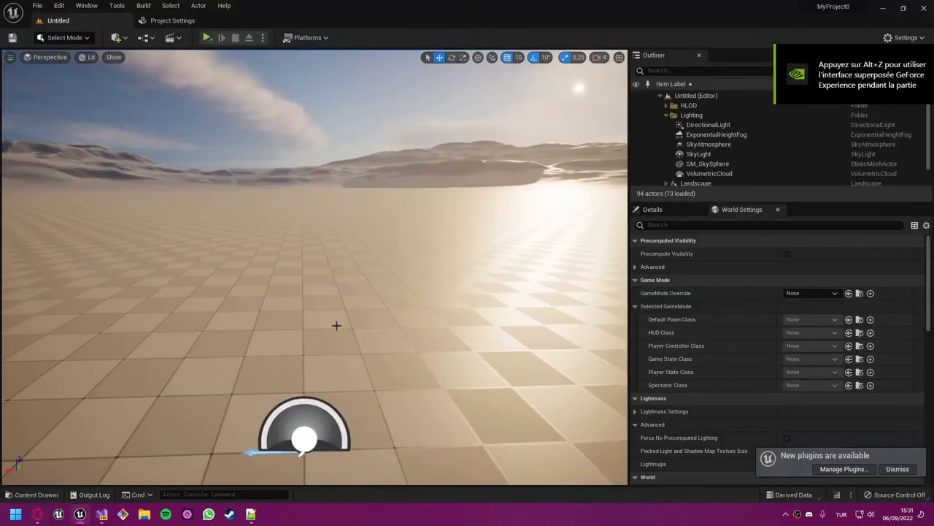
{"action": "key", "text": "ctrl+space"}
{"action": "double_click", "coordinate": [182, 420]}
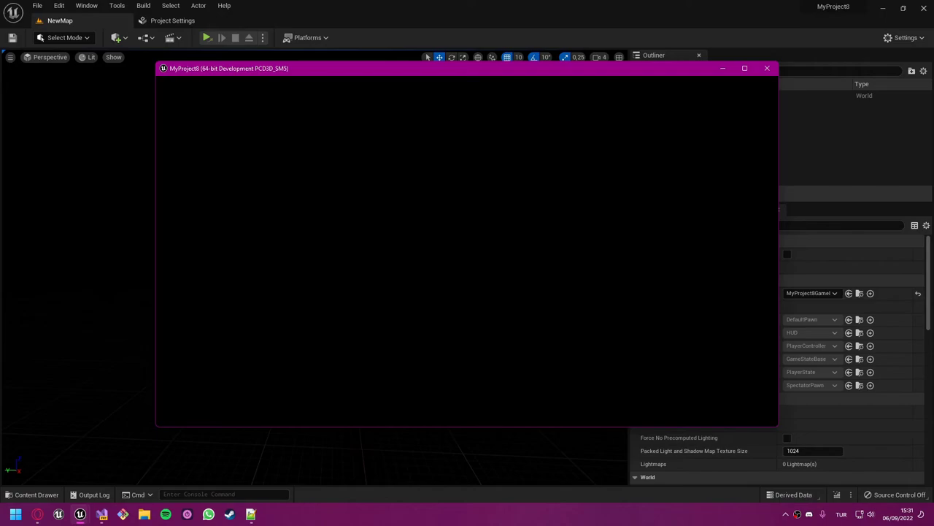
Try closing the game window six times, getting red 'Window close req' messages, then open Task Manager.
{"action": "mouse_move", "coordinate": [80, 514]}
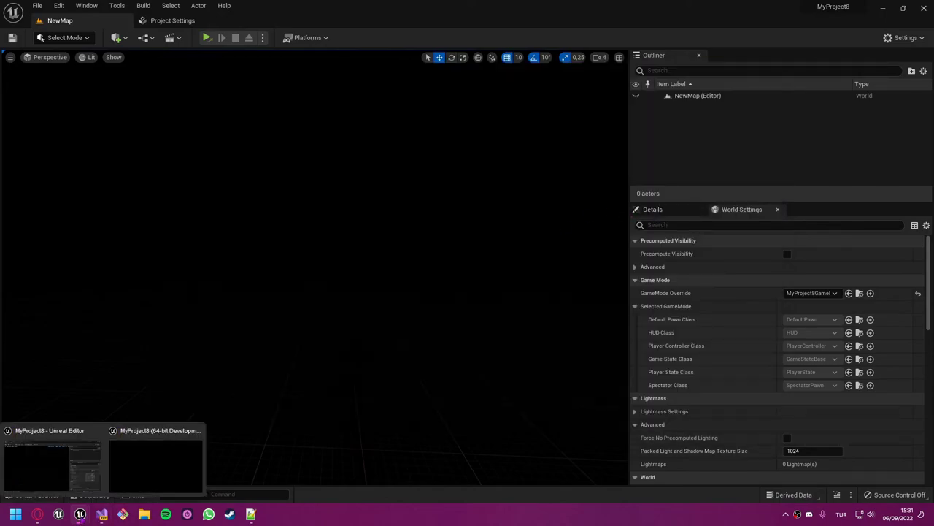
{"action": "mouse_move", "coordinate": [168, 460]}
{"action": "left_click", "coordinate": [197, 430]}
{"action": "left_click", "coordinate": [197, 431]}
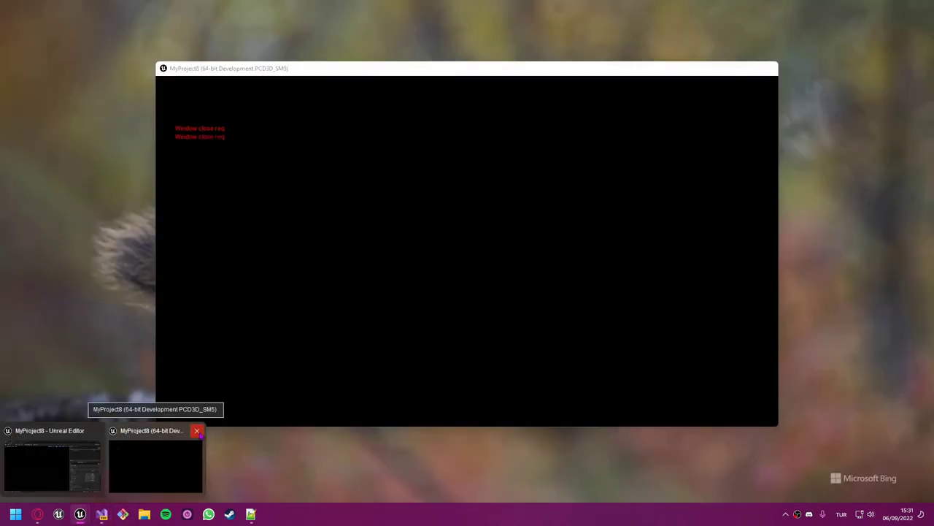
{"action": "left_click", "coordinate": [197, 431]}
{"action": "left_click", "coordinate": [198, 432]}
{"action": "left_click", "coordinate": [197, 432]}
{"action": "left_click", "coordinate": [197, 431]}
{"action": "left_click", "coordinate": [197, 432]}
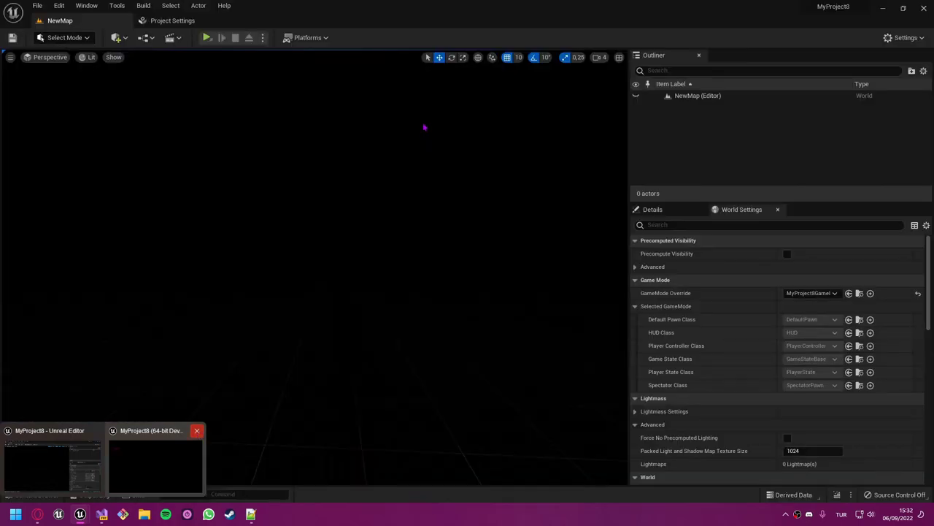
{"action": "right_click", "coordinate": [15, 514]}
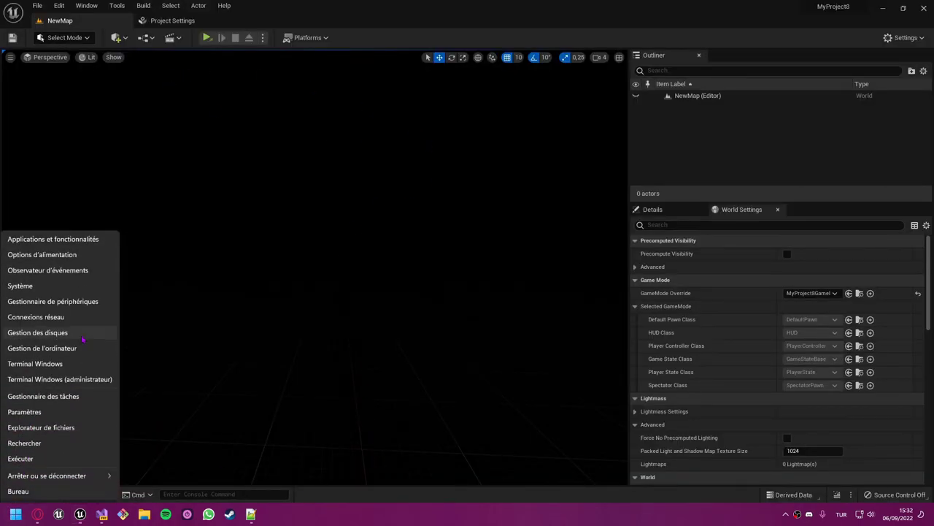
{"action": "left_click", "coordinate": [43, 395]}
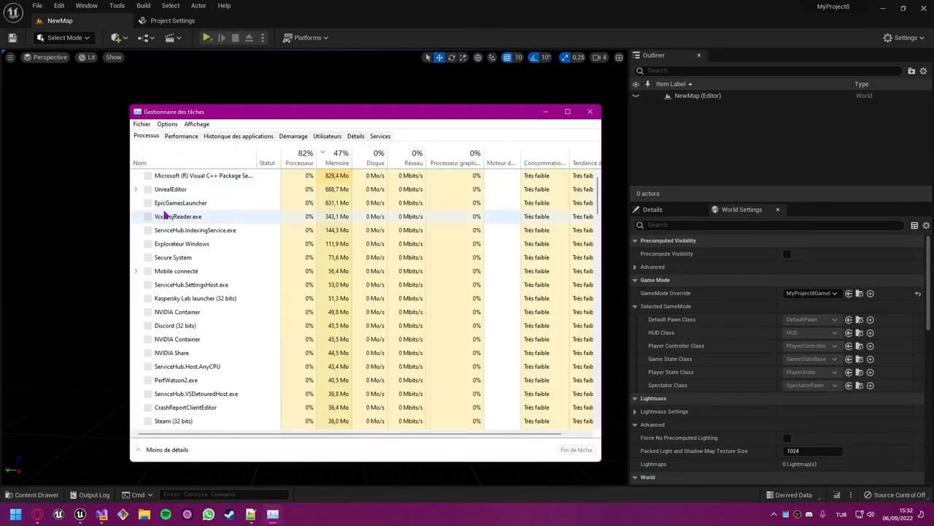
Expand the UnrealEditor groups in Task Manager and select the running game's process.
{"action": "left_click", "coordinate": [136, 203]}
{"action": "left_click", "coordinate": [136, 189]}
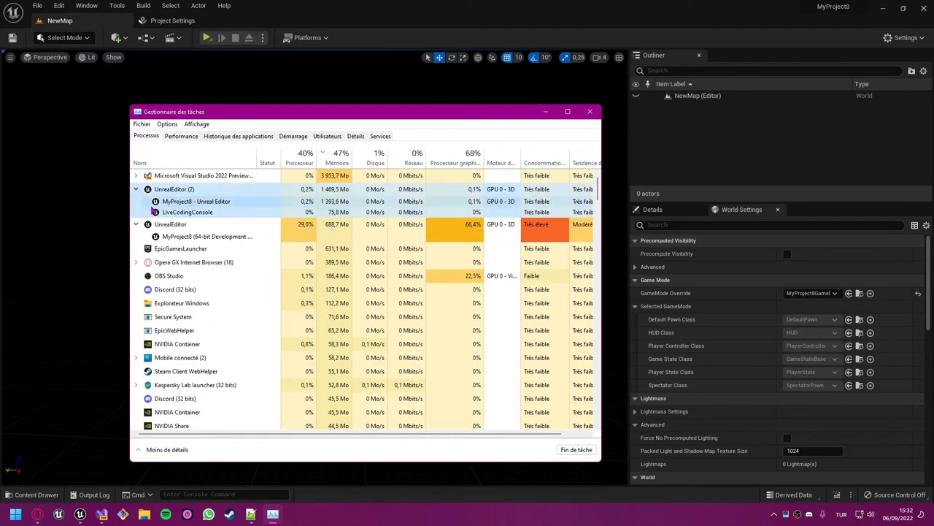
{"action": "left_click", "coordinate": [185, 228]}
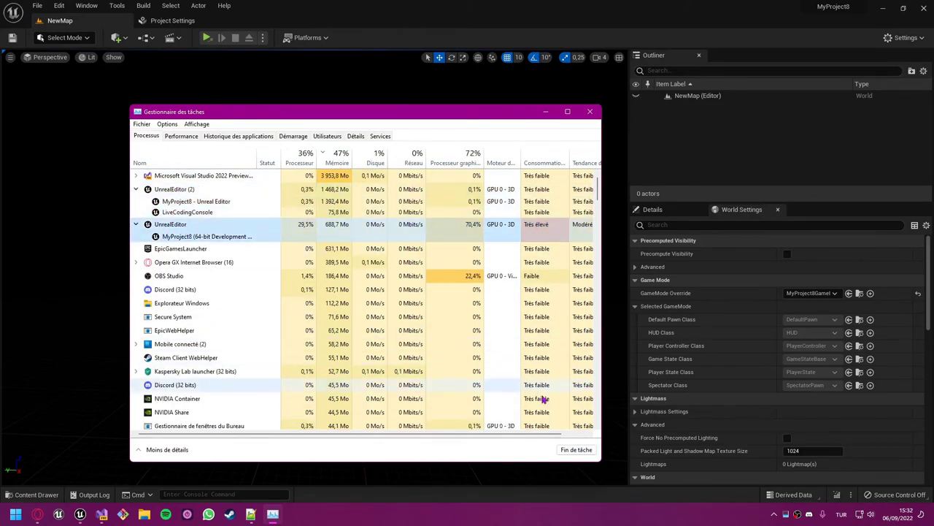
{"action": "left_click", "coordinate": [580, 449]}
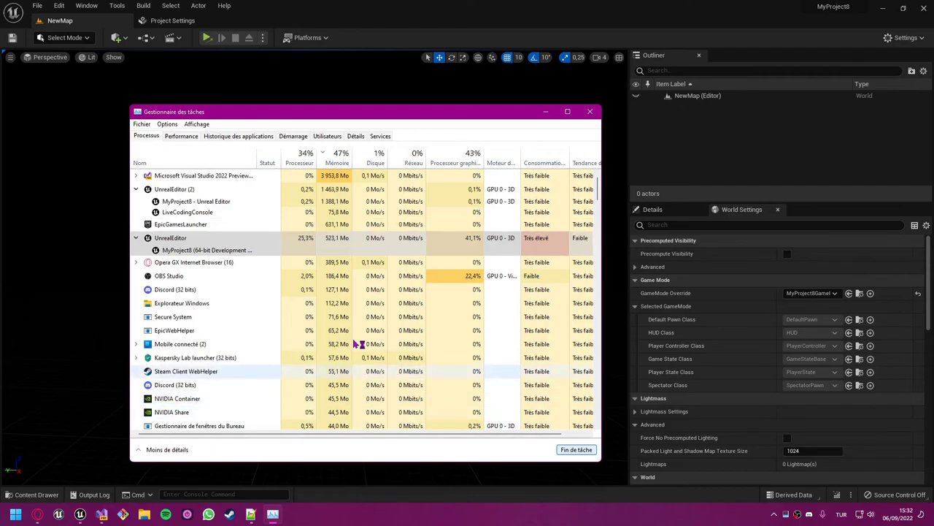
Close Task Manager and review the OnWindowCloseReq function in MyProject8GameModeBase.cpp.
{"action": "left_click", "coordinate": [590, 112]}
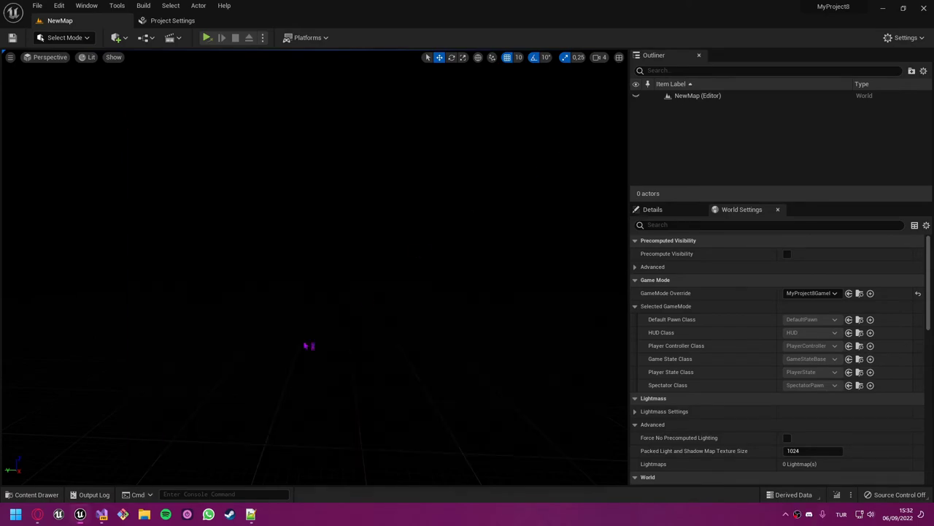
{"action": "key", "text": "alt+Tab"}
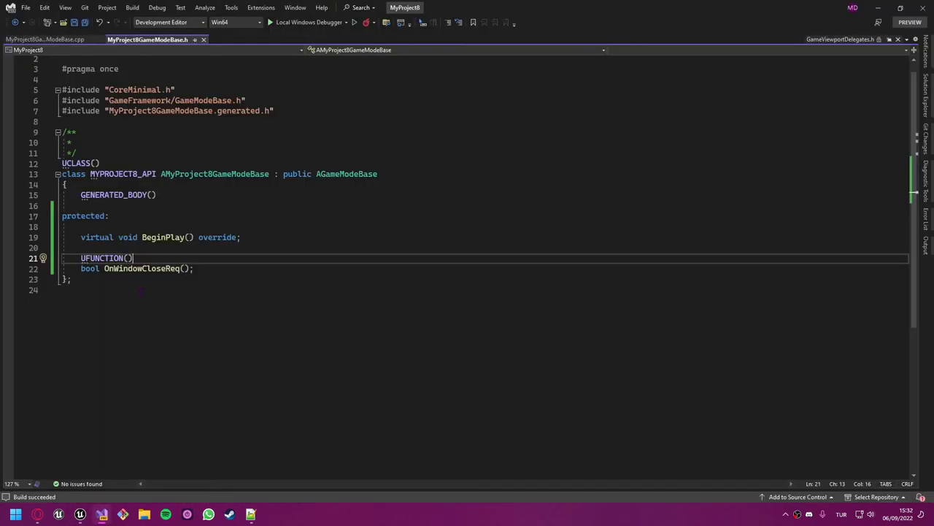
{"action": "key", "text": "ctrl+Tab"}
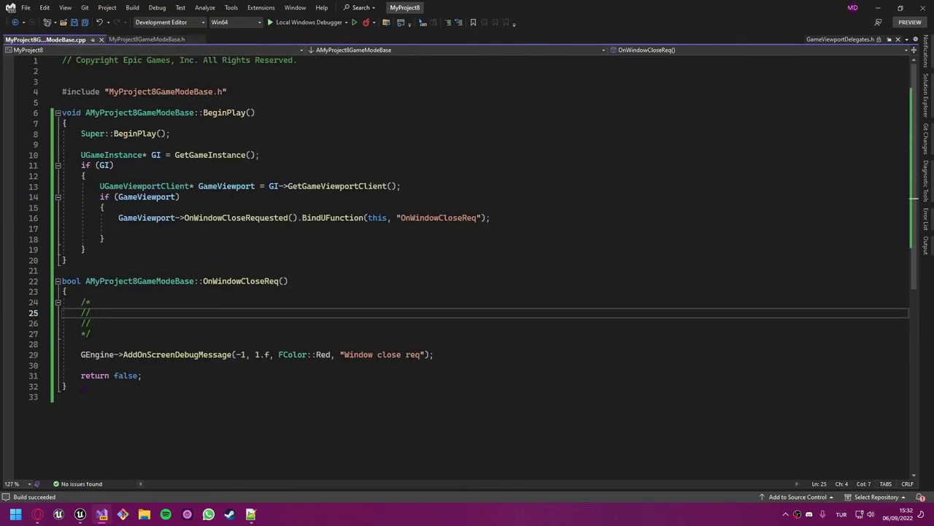
{"action": "key", "text": "shift+alt+equal"}
{"action": "key", "text": "shift+alt+equal"}
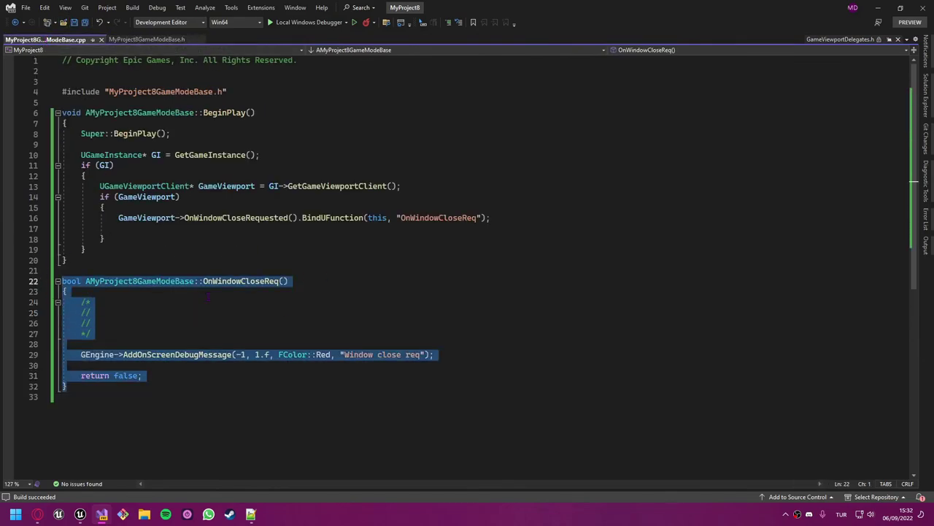
{"action": "left_click", "coordinate": [295, 402]}
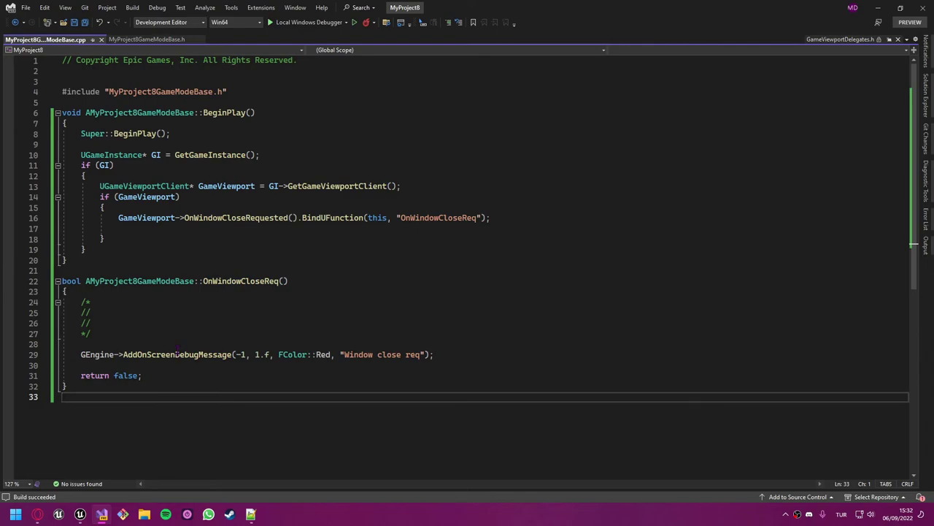
{"action": "left_click_drag", "start_coordinate": [142, 375], "coordinate": [80, 375]}
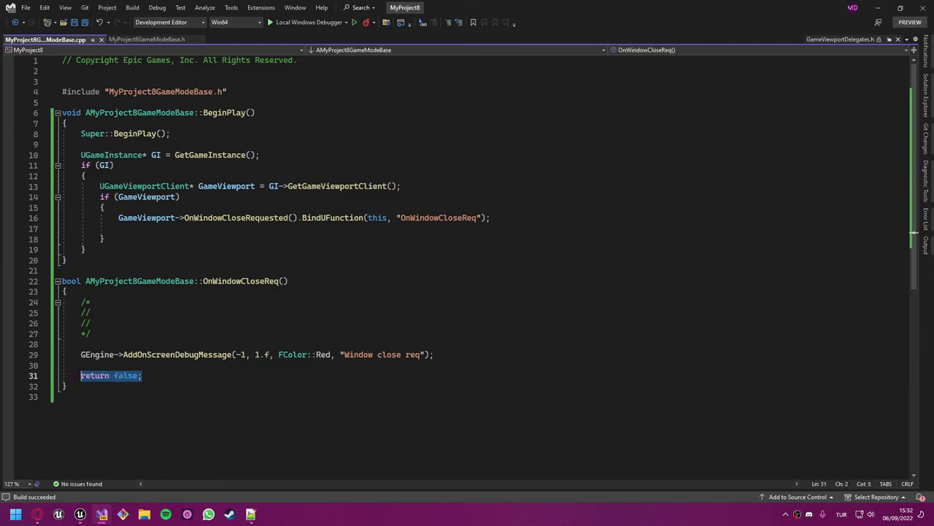
{"action": "left_click", "coordinate": [164, 396]}
{"action": "key", "text": "Up"}
{"action": "key", "text": "shift+alt+equal"}
{"action": "key", "text": "shift+alt+equal"}
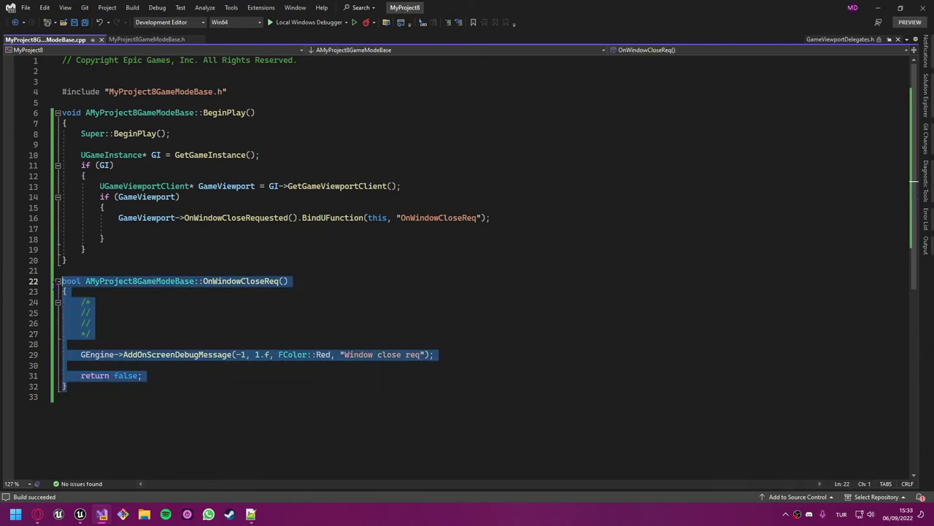
Remove the braces and blank lines around the BindUFunction call inside if (GameViewport).
{"action": "left_click", "coordinate": [113, 237]}
{"action": "key", "text": "BackSpace"}
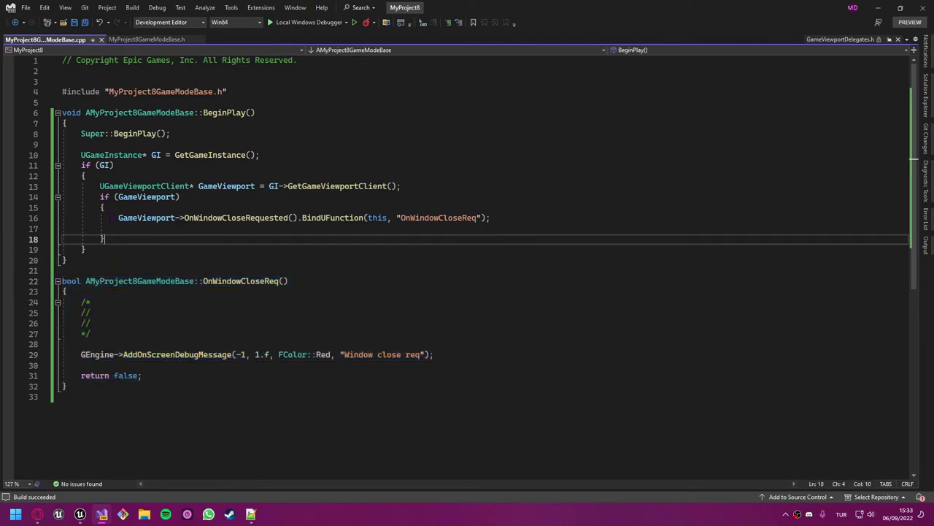
{"action": "left_click_drag", "start_coordinate": [100, 208], "coordinate": [108, 222]}
{"action": "key", "text": "Delete"}
{"action": "key", "text": "Down"}
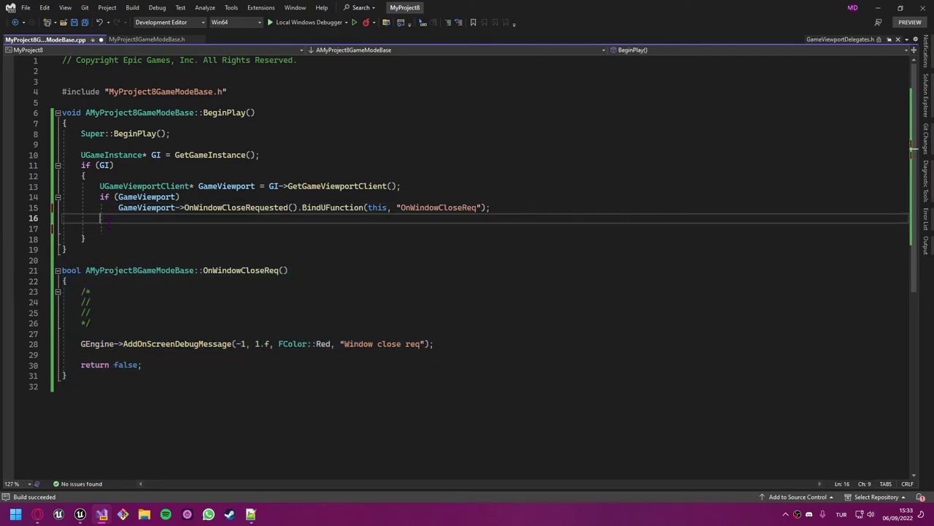
{"action": "key", "text": "Down"}
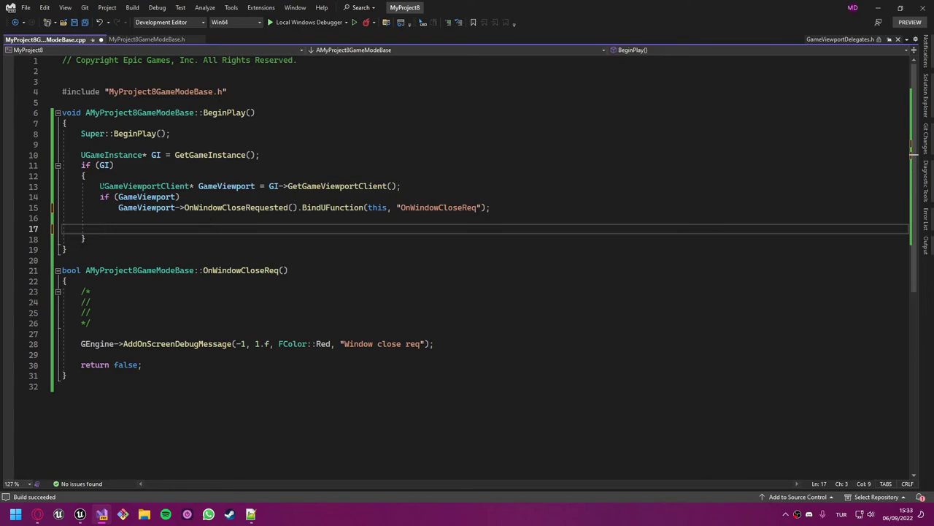
{"action": "key", "text": "BackSpace"}
{"action": "key", "text": "BackSpace"}
{"action": "key", "text": "BackSpace"}
{"action": "key", "text": "BackSpace"}
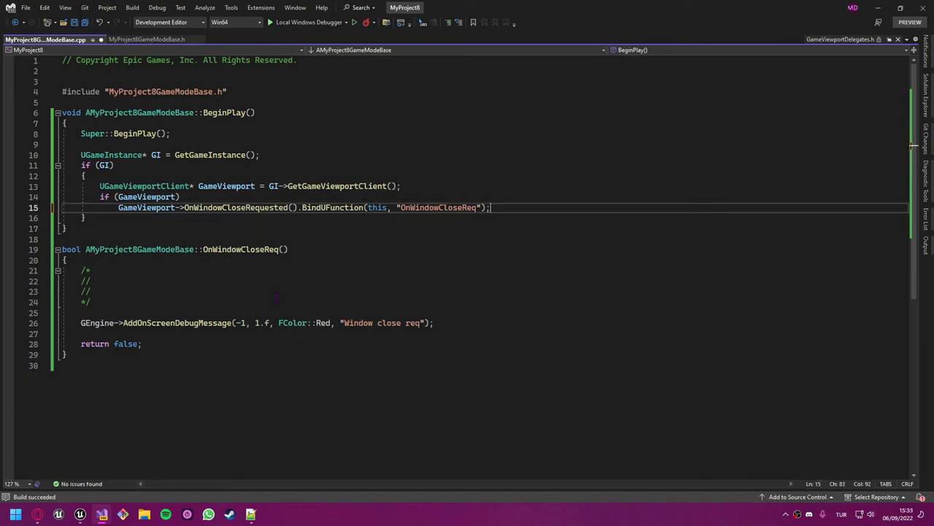
Delete the extra // line from the OnWindowCloseReq comment block and save the file.
{"action": "left_click", "coordinate": [274, 240]}
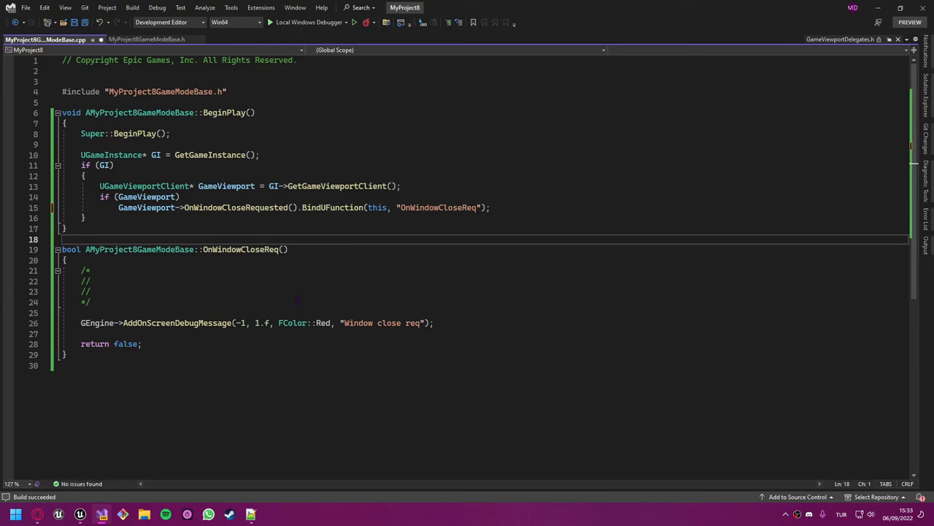
{"action": "left_click_drag", "start_coordinate": [91, 302], "coordinate": [61, 270]}
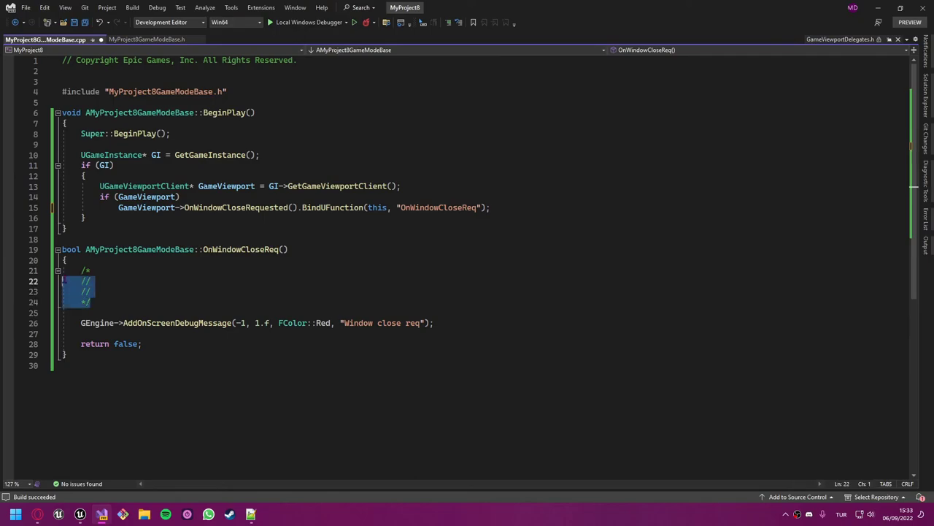
{"action": "key", "text": "Right"}
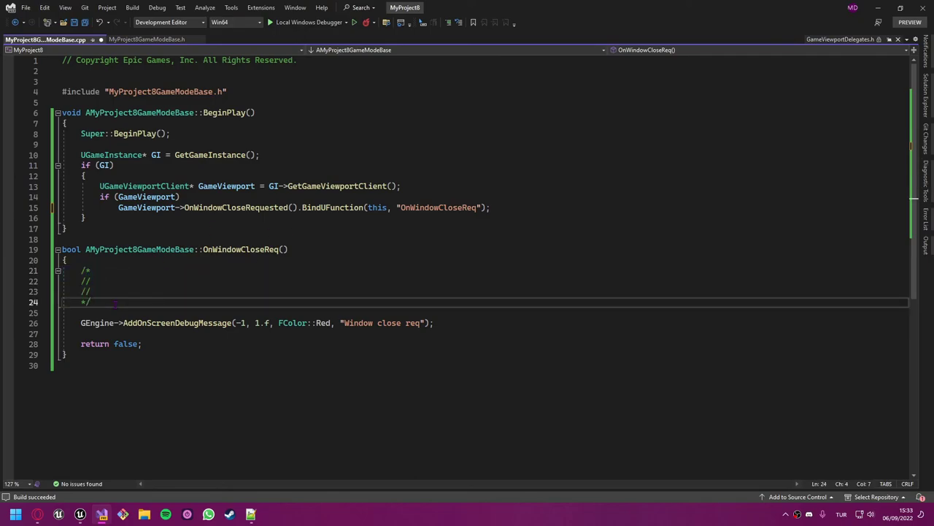
{"action": "mouse_move", "coordinate": [138, 322]}
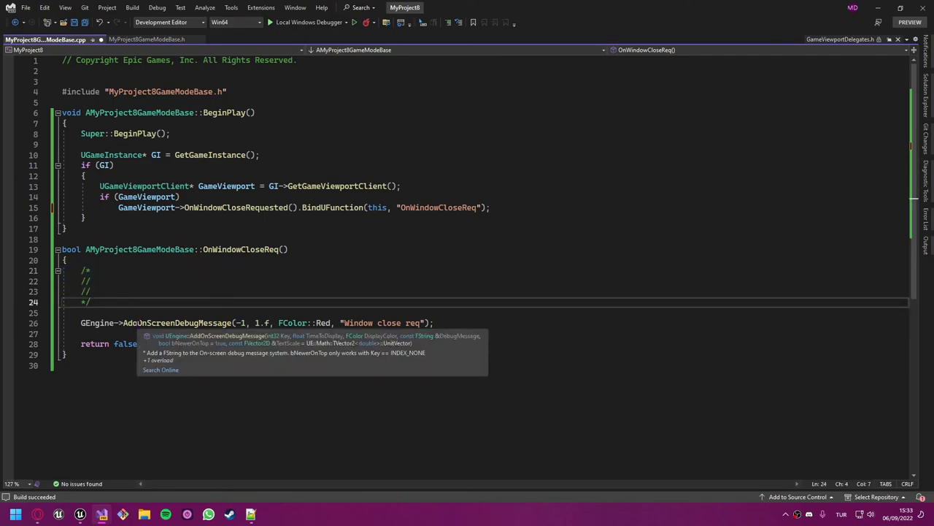
{"action": "left_click", "coordinate": [168, 365]}
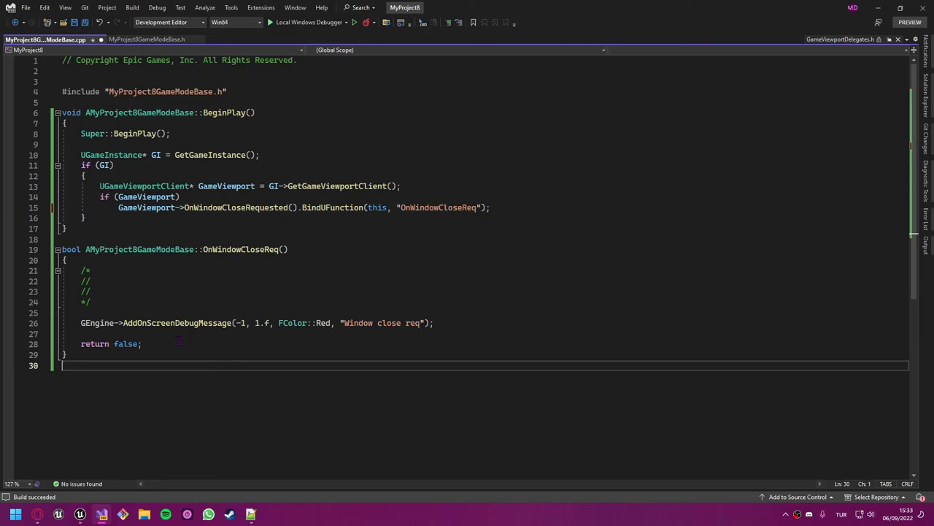
{"action": "left_click", "coordinate": [102, 291]}
{"action": "key", "text": "BackSpace"}
{"action": "key", "text": "BackSpace"}
{"action": "key", "text": "BackSpace"}
{"action": "key", "text": "ctrl+s"}
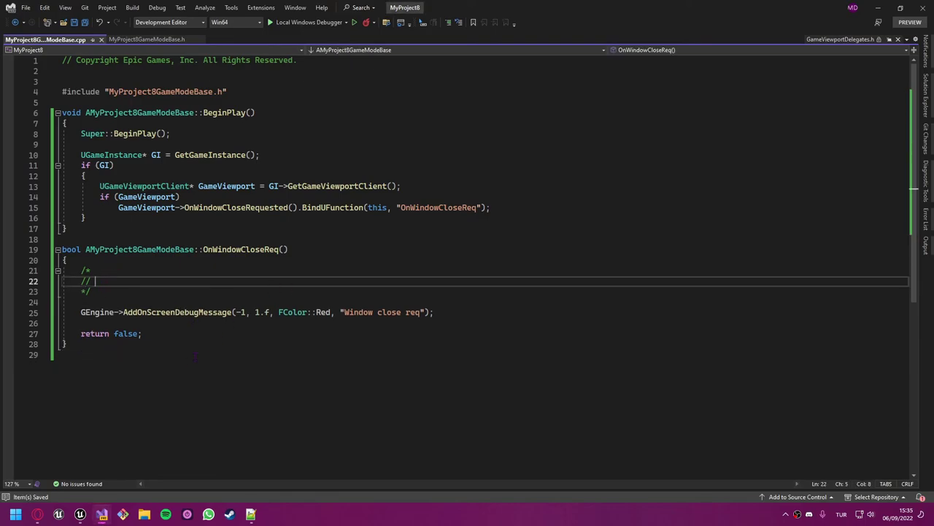
Type the comment 'KAYIR..' after the remaining // on line 22.
{"action": "left_click_drag", "start_coordinate": [345, 312], "coordinate": [421, 312]}
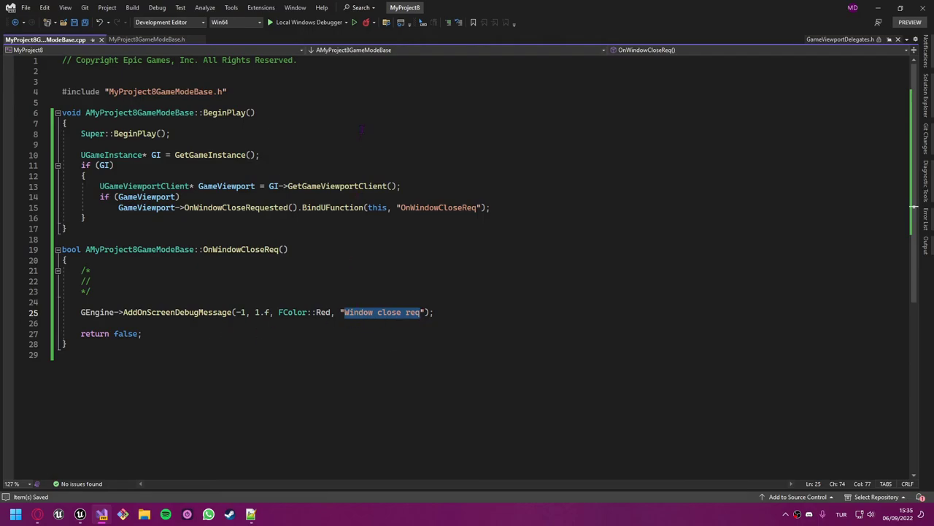
{"action": "left_click", "coordinate": [292, 302]}
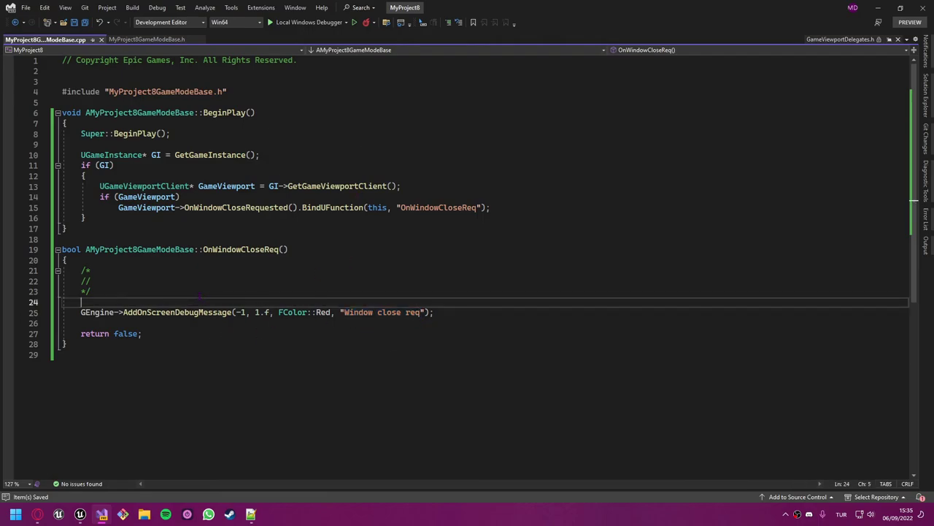
{"action": "left_click", "coordinate": [191, 281]}
{"action": "type", "text": "unte"}
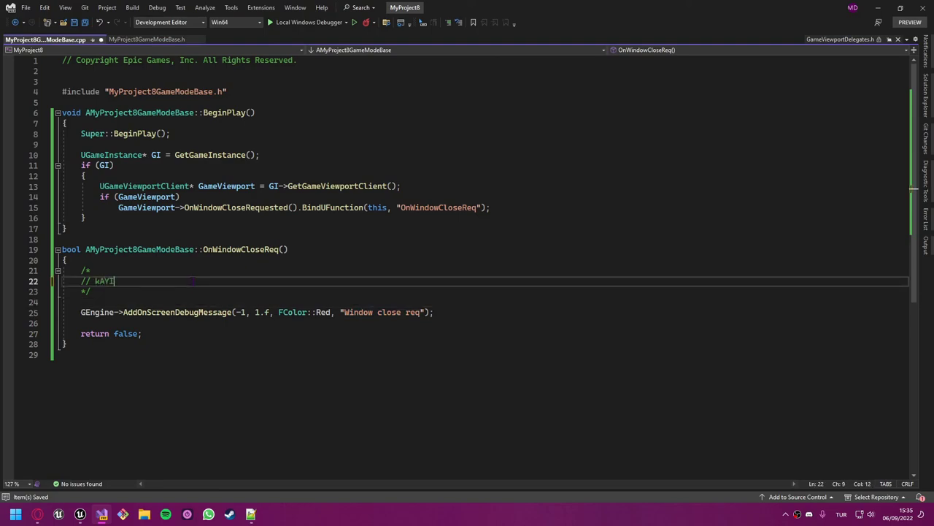
{"action": "key", "text": "BackSpace"}
{"action": "key", "text": "BackSpace"}
{"action": "key", "text": "BackSpace"}
{"action": "type", "text": "KAYIR"}
{"action": "type", "text": ".."}
{"action": "left_click_drag", "start_coordinate": [150, 334], "coordinate": [73, 270]}
{"action": "left_click", "coordinate": [144, 334]}
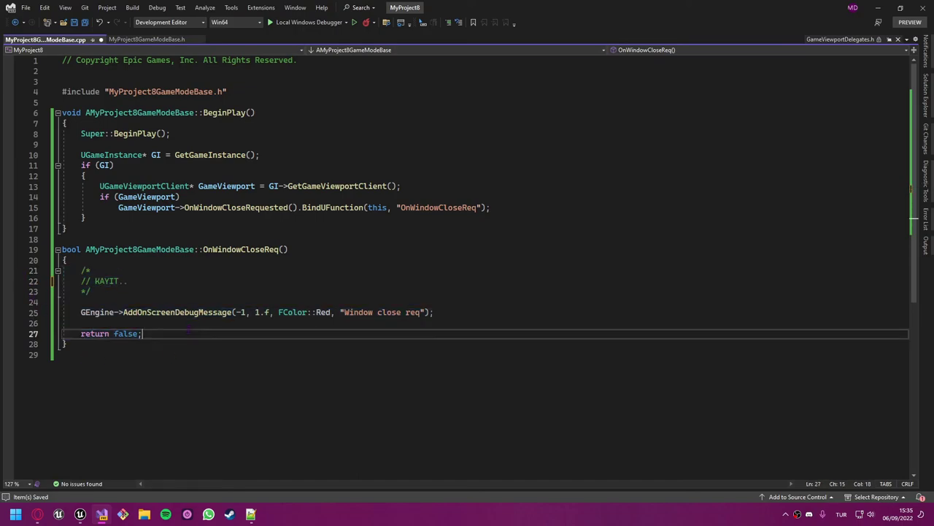